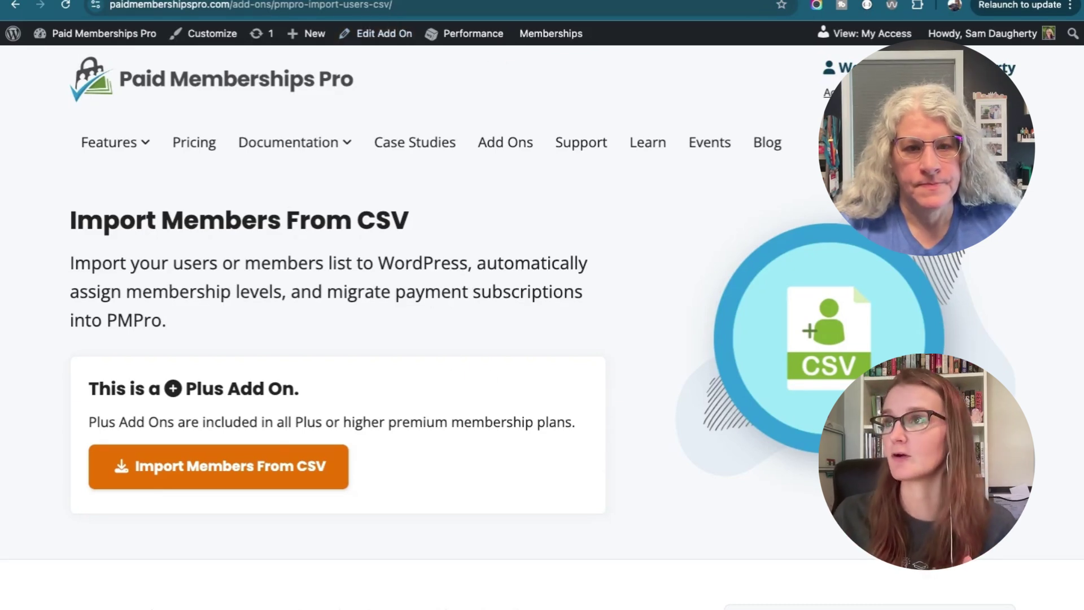
In WP admin, search Memberships > Add Ons for 'impor' and activate Import Members From CSV
{"action": "key", "text": "ctrl+Tab"}
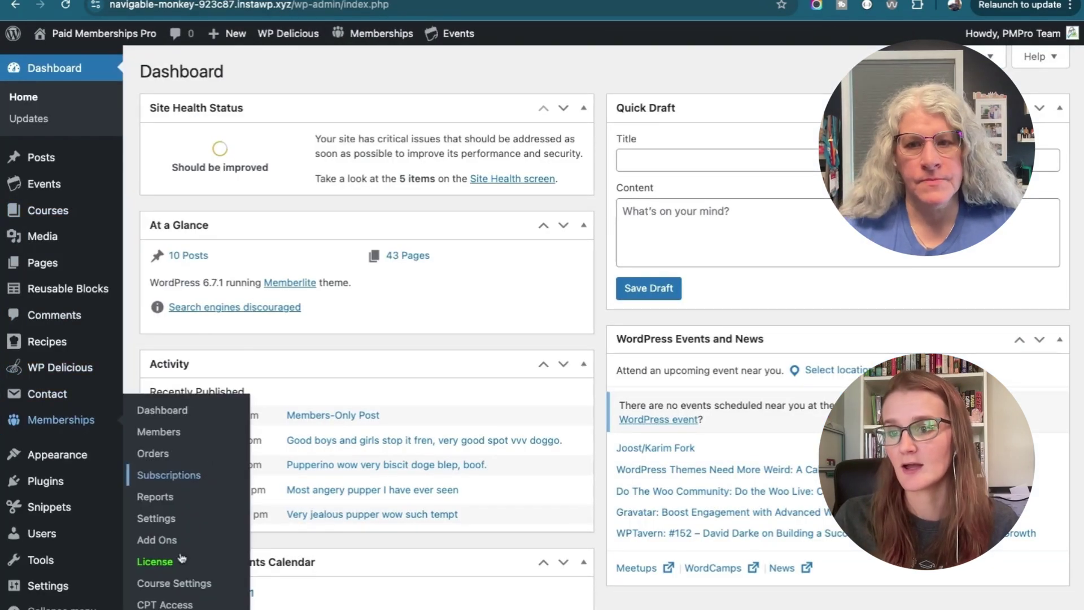
{"action": "mouse_move", "coordinate": [61, 420]}
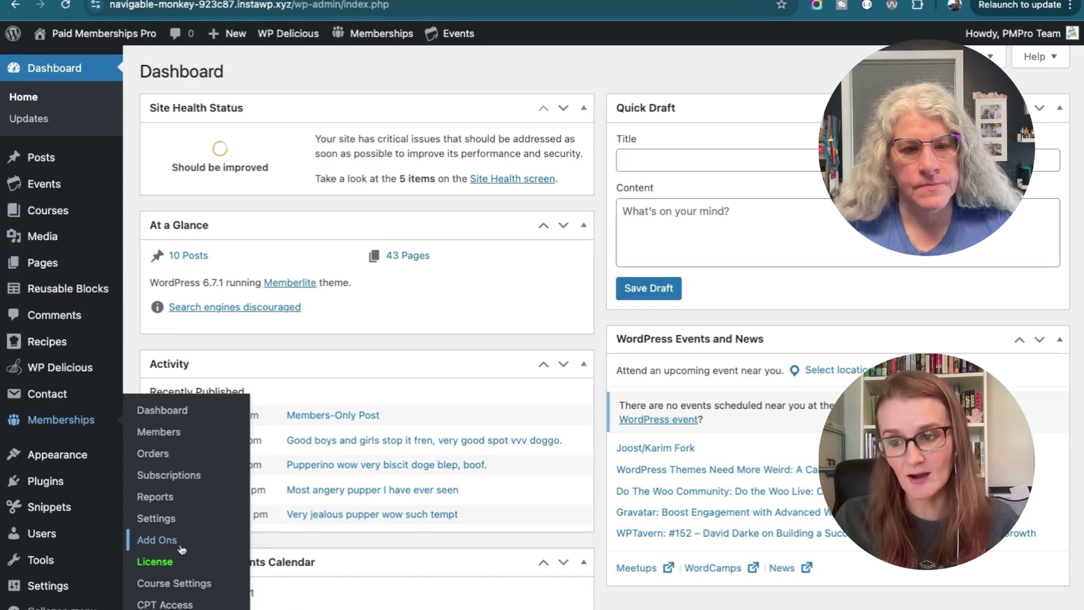
{"action": "left_click", "coordinate": [157, 540]}
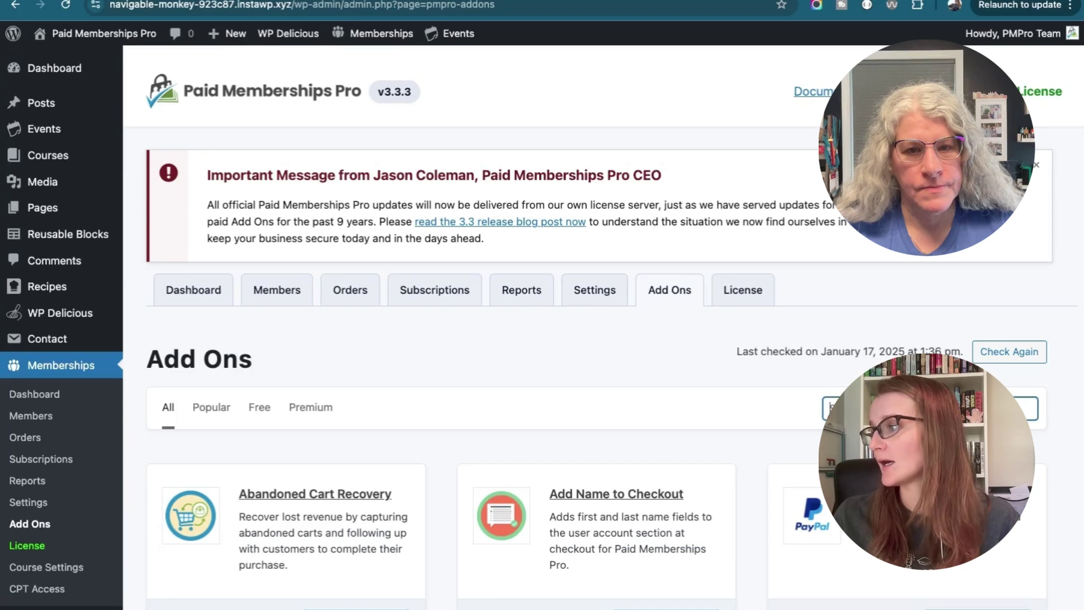
{"action": "scroll", "coordinate": [864, 438], "scroll_direction": "down", "scroll_amount": 1}
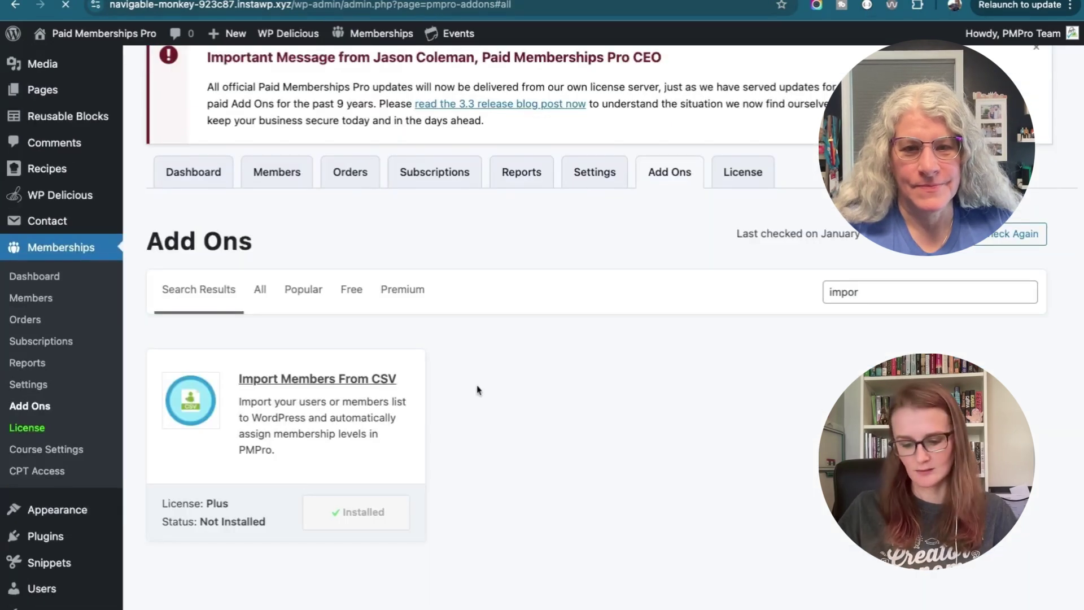
{"action": "scroll", "coordinate": [593, 364], "scroll_direction": "up", "scroll_amount": 3}
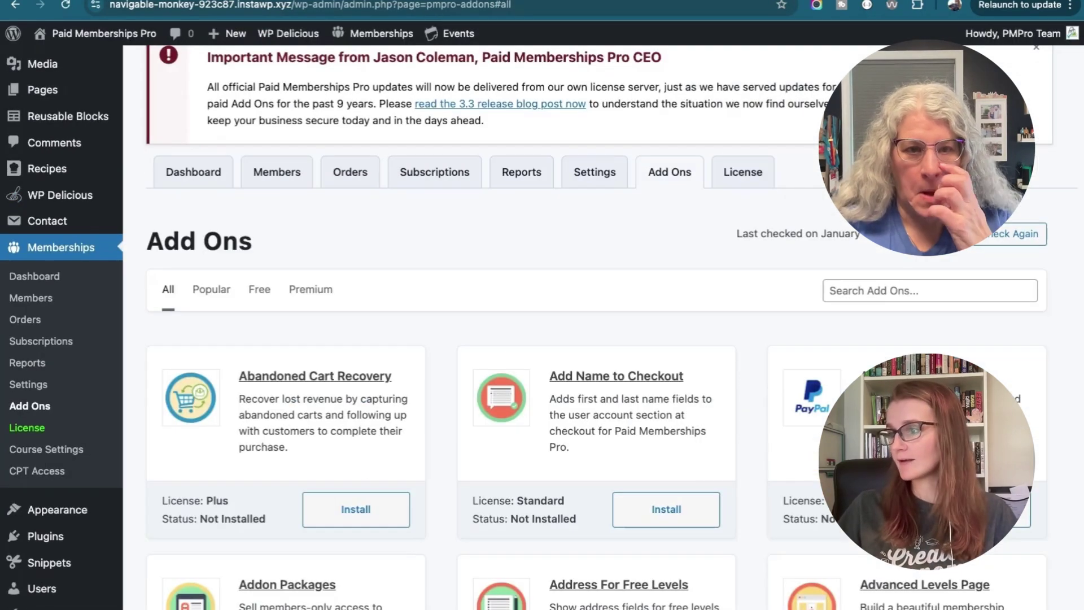
{"action": "left_click", "coordinate": [856, 291]}
{"action": "type", "text": "ip"}
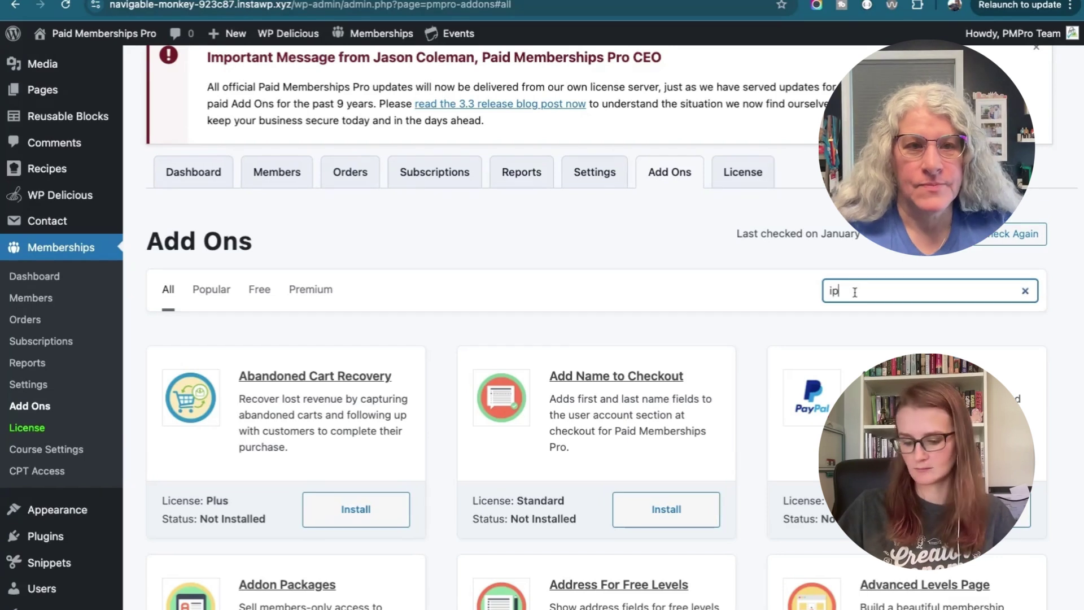
{"action": "type", "text": "impor"}
{"action": "left_click", "coordinate": [342, 509]}
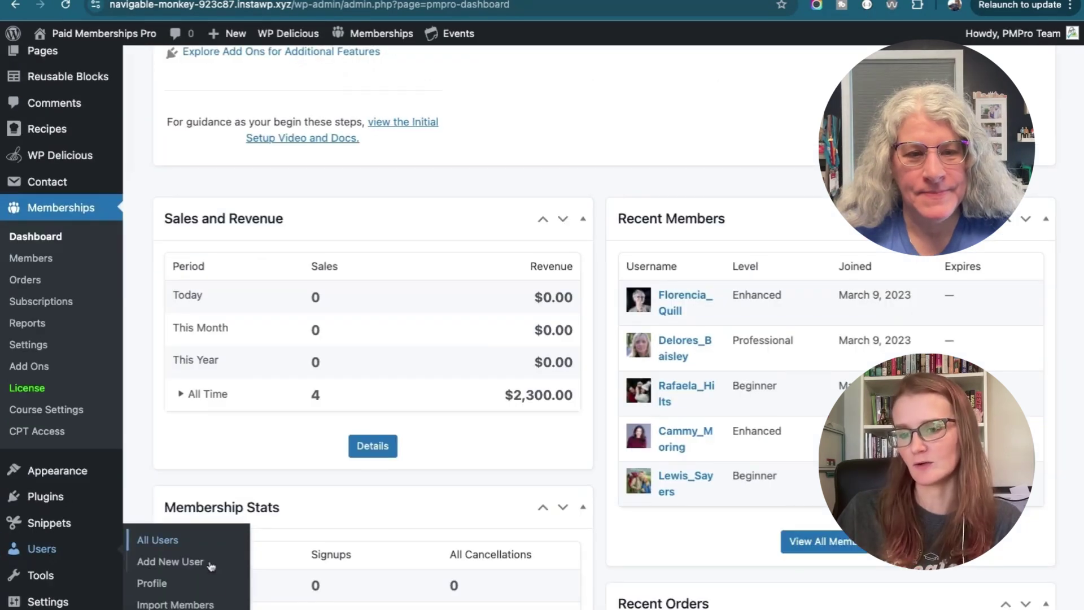
On Users > Import Members, consult the Prepare Your Import File guide, then download the example CSV
{"action": "left_click", "coordinate": [175, 604]}
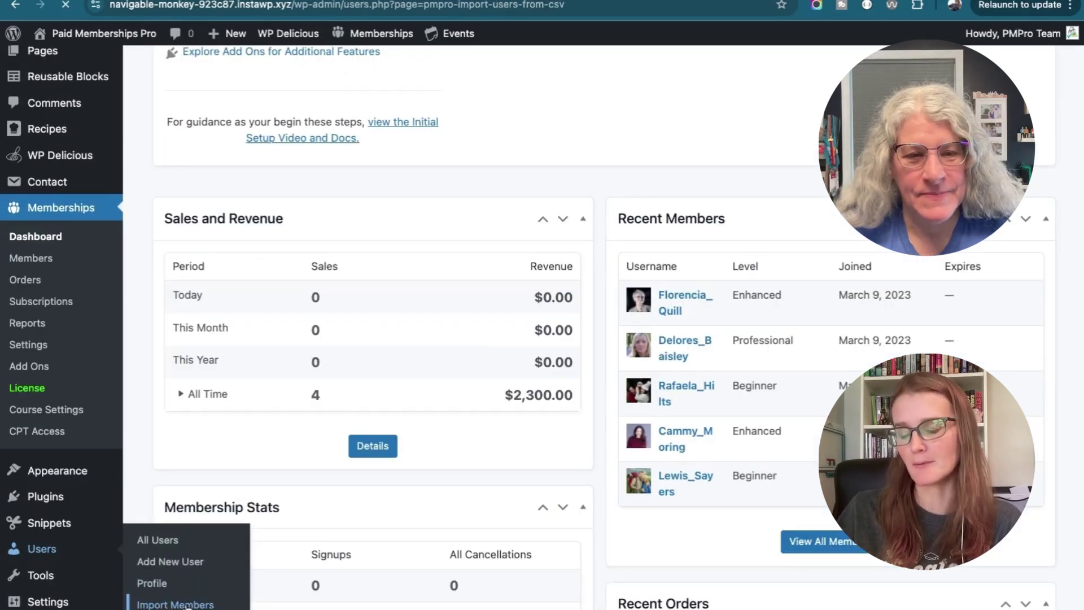
{"action": "scroll", "coordinate": [500, 404], "scroll_direction": "down", "scroll_amount": 3}
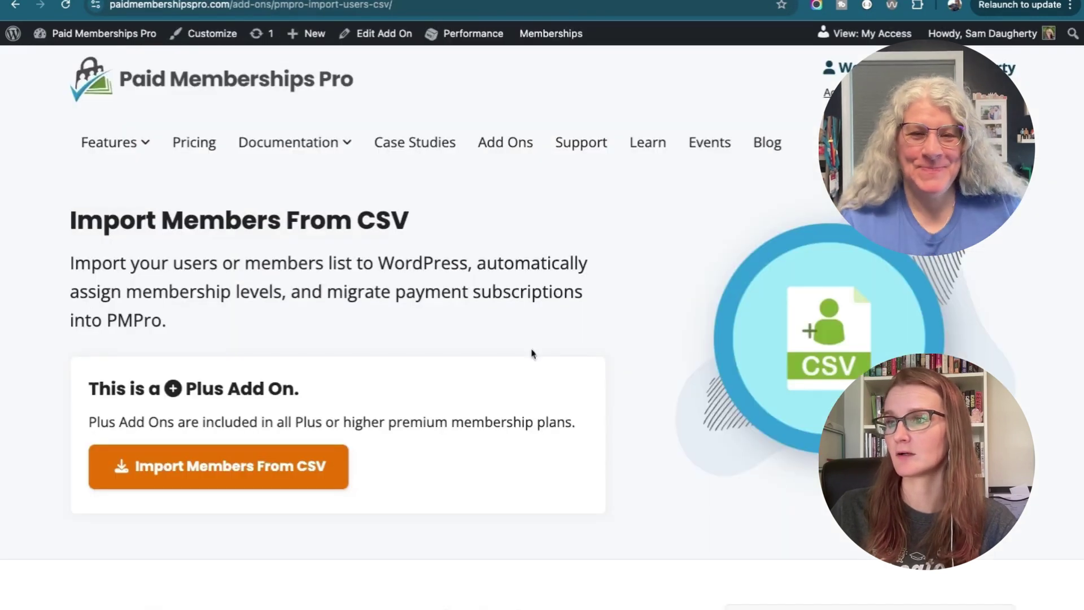
{"action": "scroll", "coordinate": [661, 382], "scroll_direction": "down", "scroll_amount": 3}
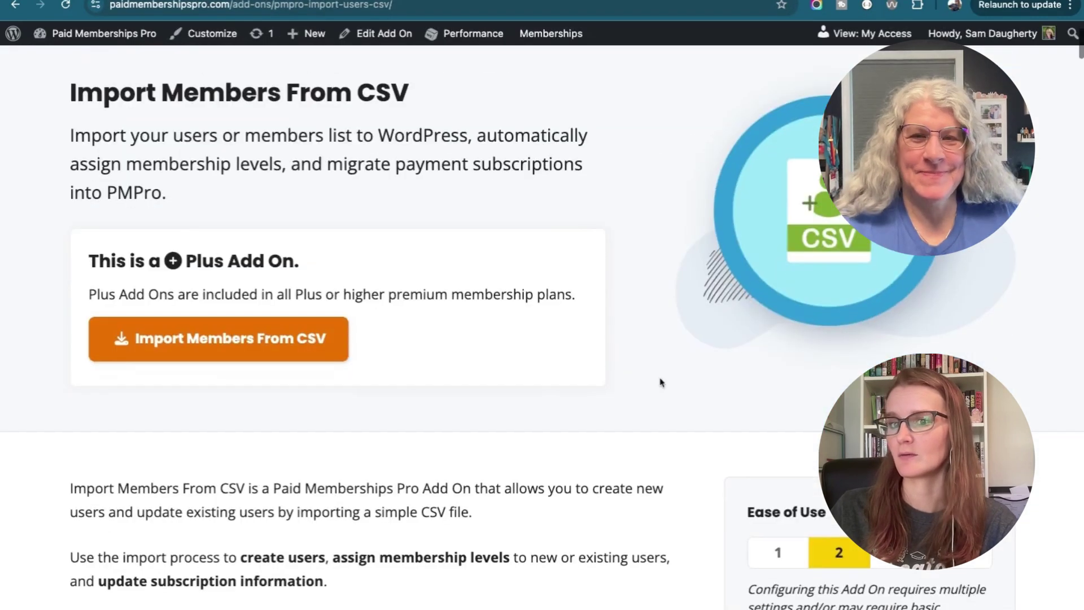
{"action": "scroll", "coordinate": [662, 382], "scroll_direction": "down", "scroll_amount": 3}
{"action": "scroll", "coordinate": [661, 382], "scroll_direction": "down", "scroll_amount": 6}
{"action": "scroll", "coordinate": [661, 382], "scroll_direction": "down", "scroll_amount": 2}
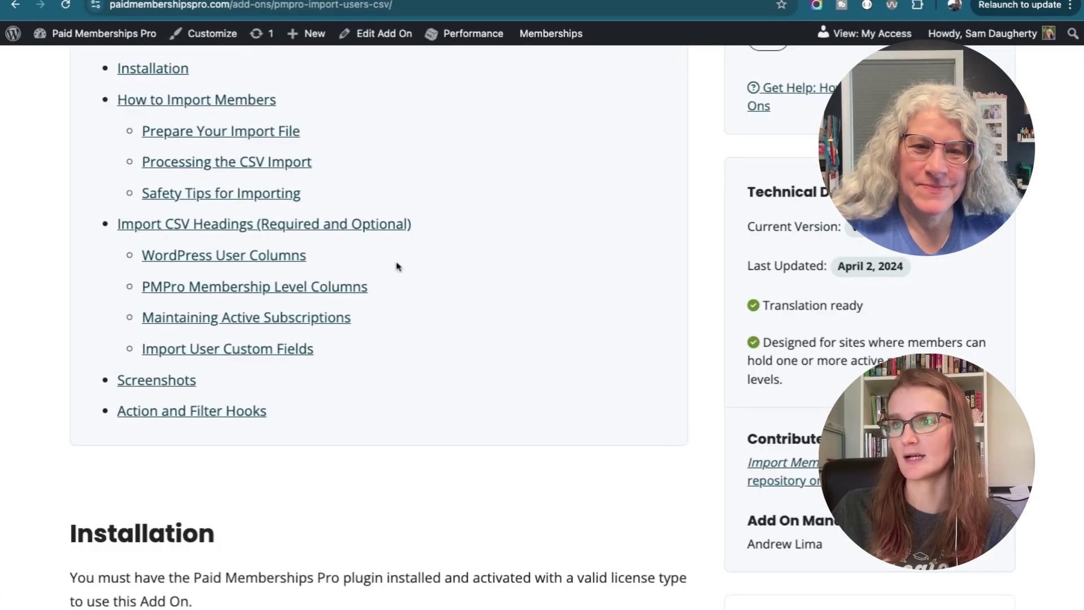
{"action": "left_click", "coordinate": [248, 133]}
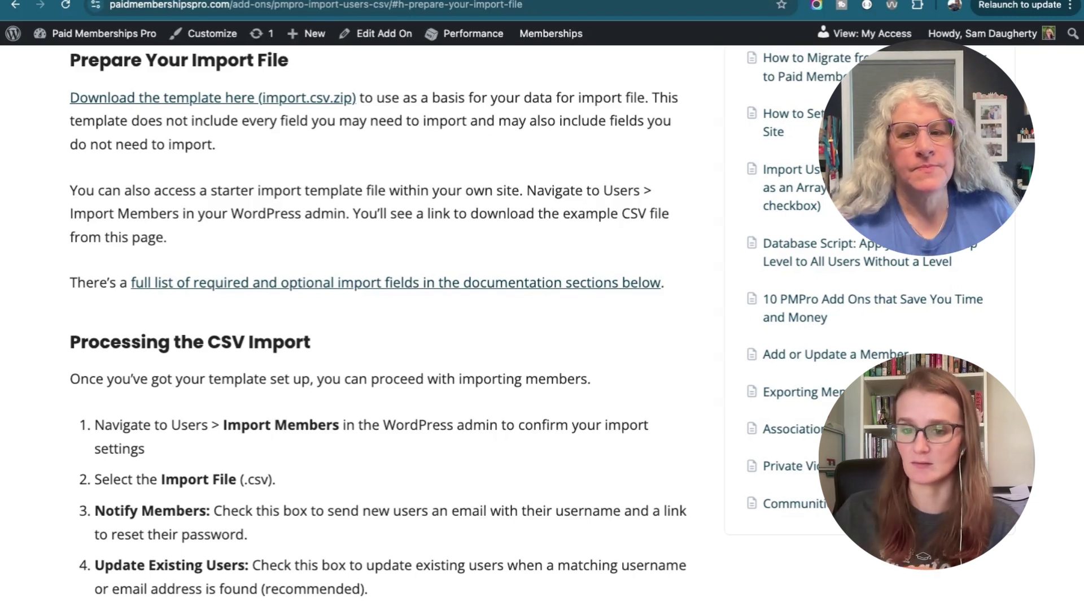
{"action": "key", "text": "ctrl+Tab"}
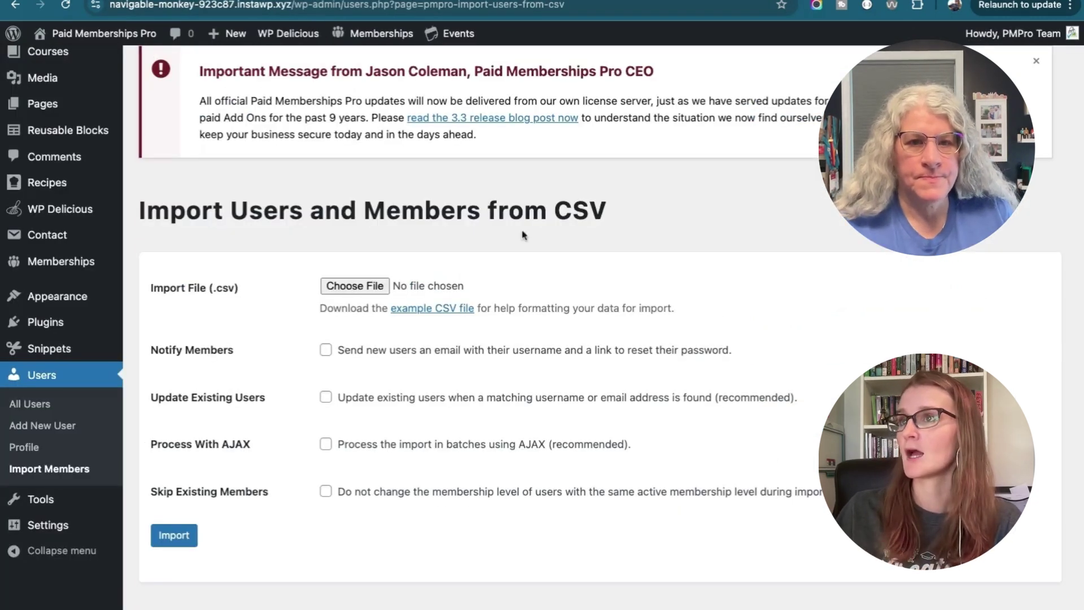
{"action": "left_click", "coordinate": [439, 308]}
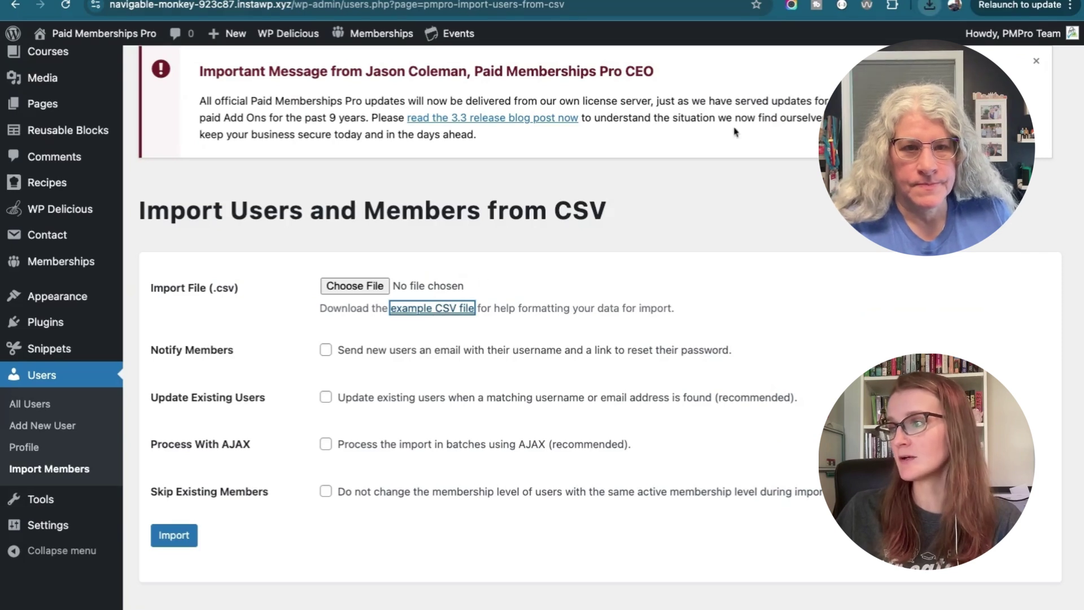
Create a new blank Google Sheets spreadsheet in a new browser tab
{"action": "key", "text": "ctrl+t"}
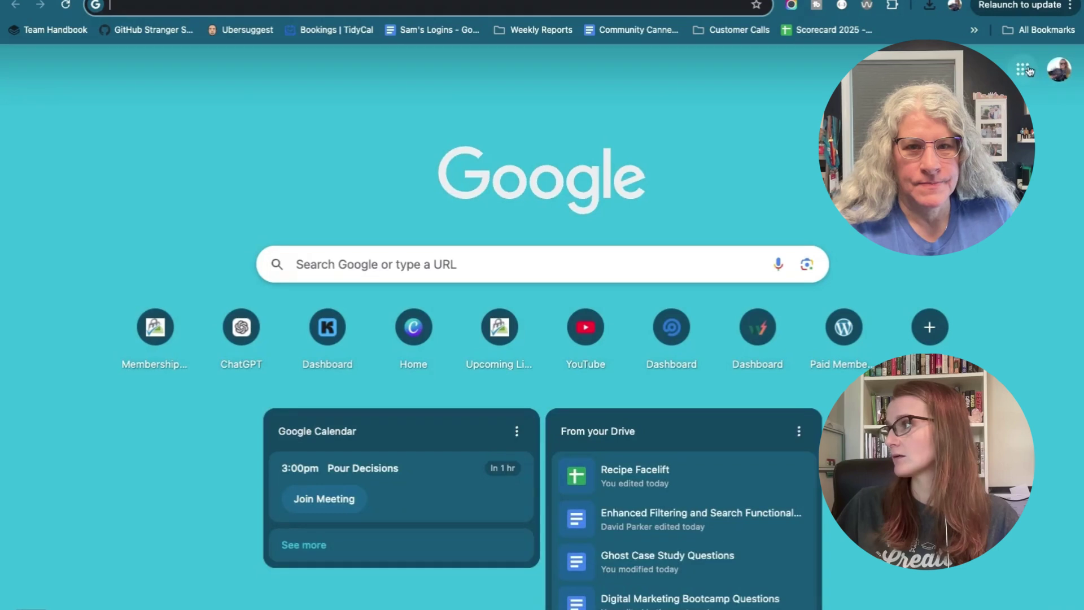
{"action": "left_click", "coordinate": [1024, 70]}
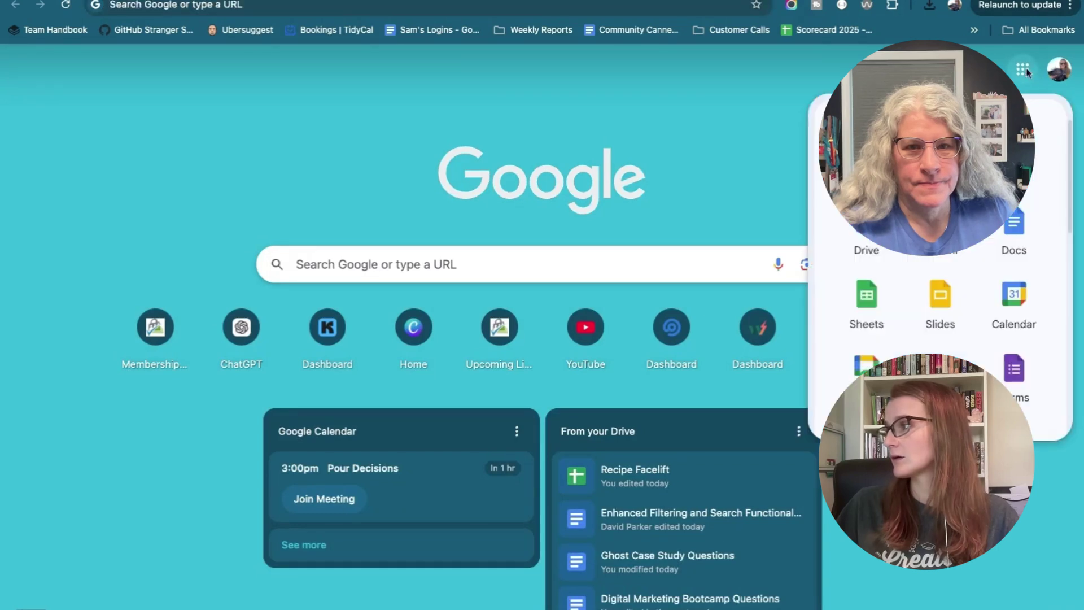
{"action": "left_click", "coordinate": [867, 301]}
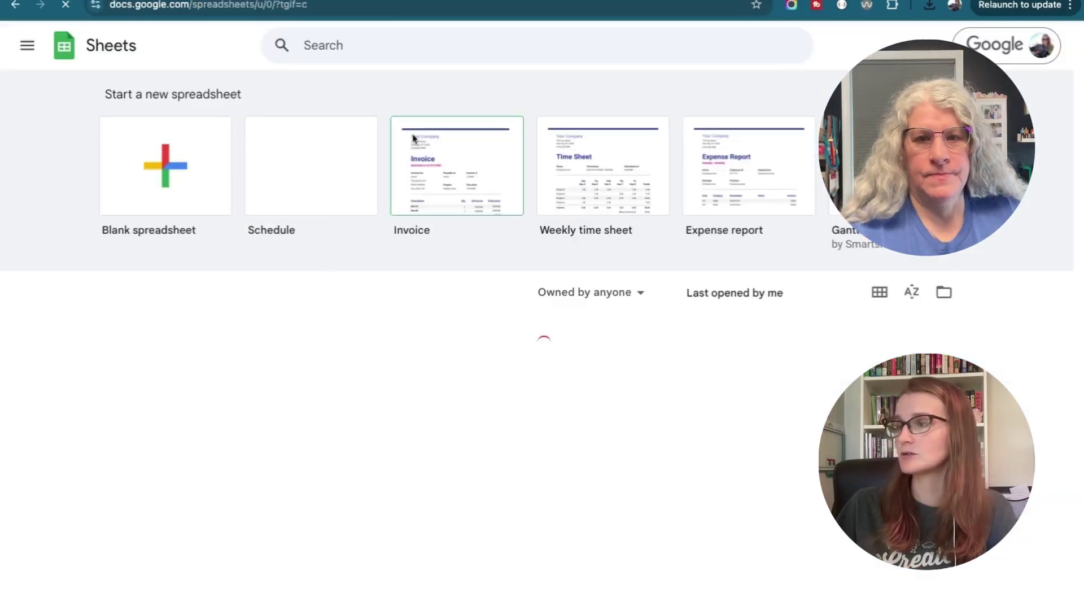
{"action": "left_click", "coordinate": [165, 179]}
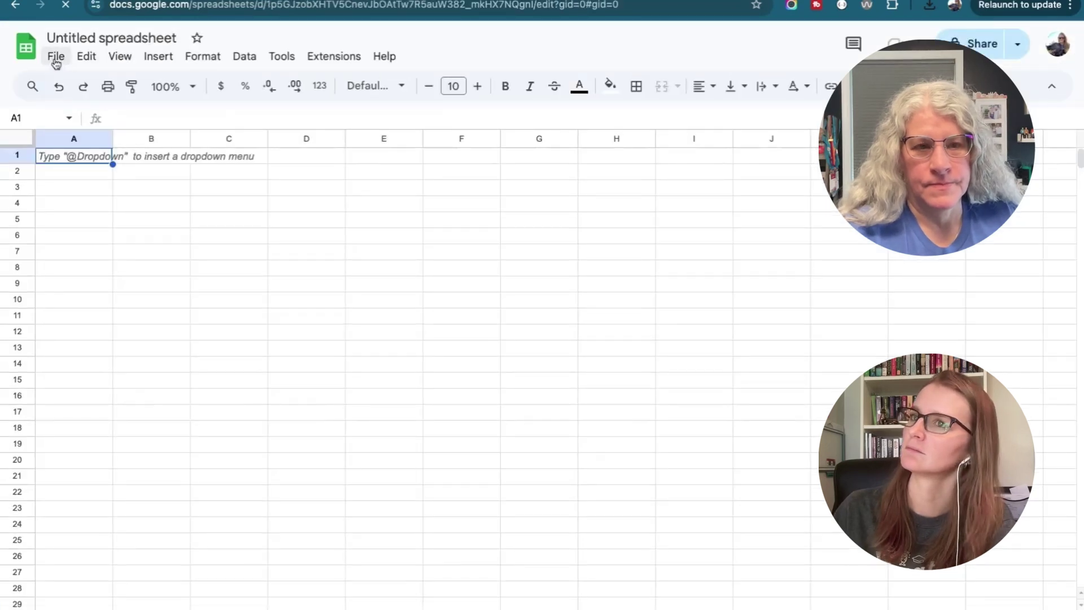
Import the example CSV through File and zoom the sheet to 150%
{"action": "left_click", "coordinate": [55, 56]}
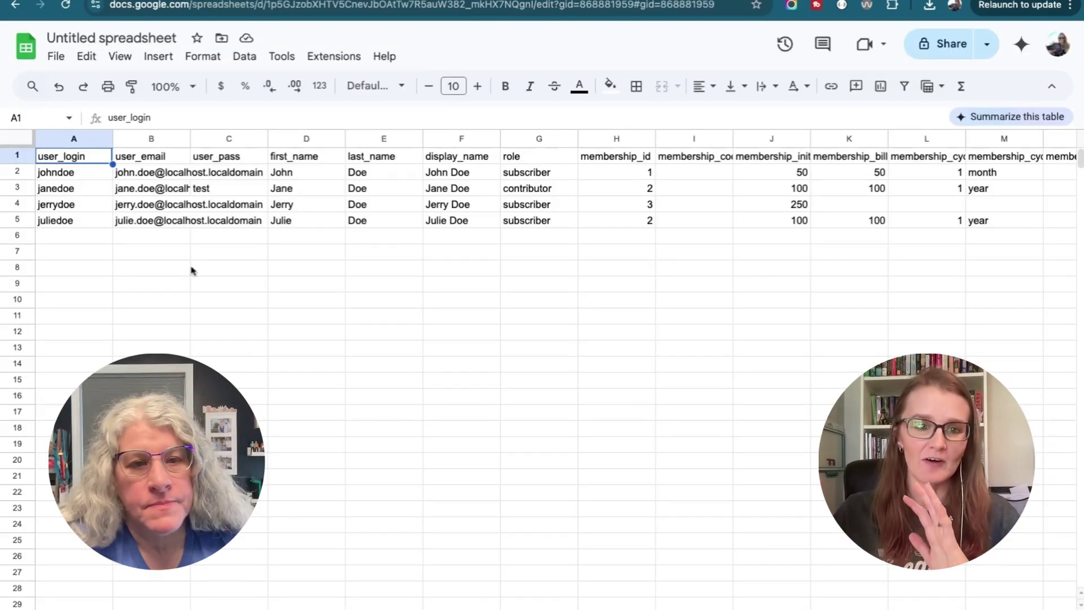
{"action": "left_click", "coordinate": [174, 86]}
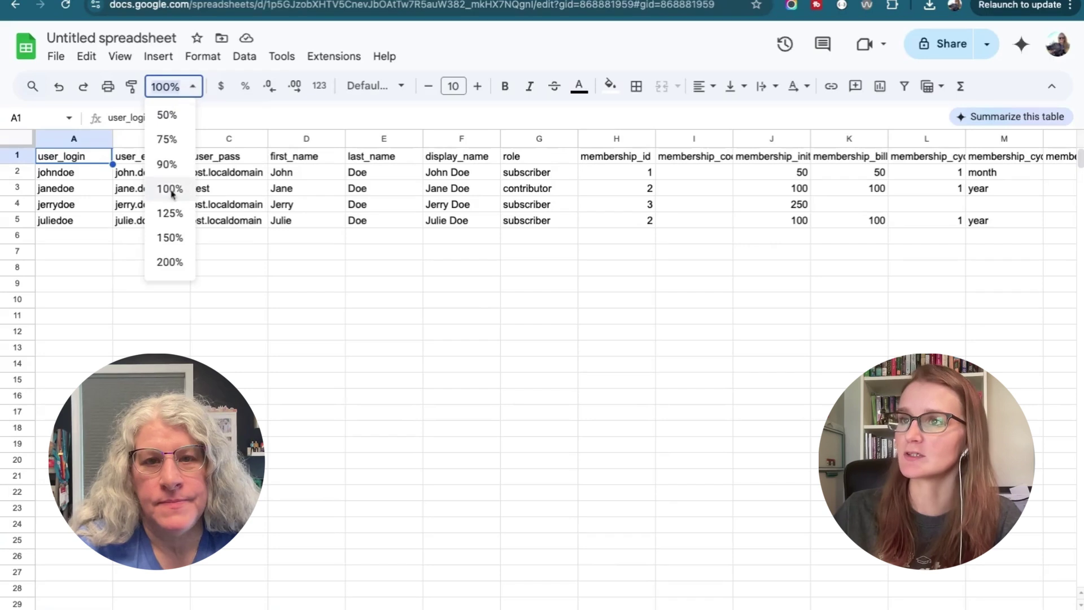
{"action": "left_click", "coordinate": [170, 238]}
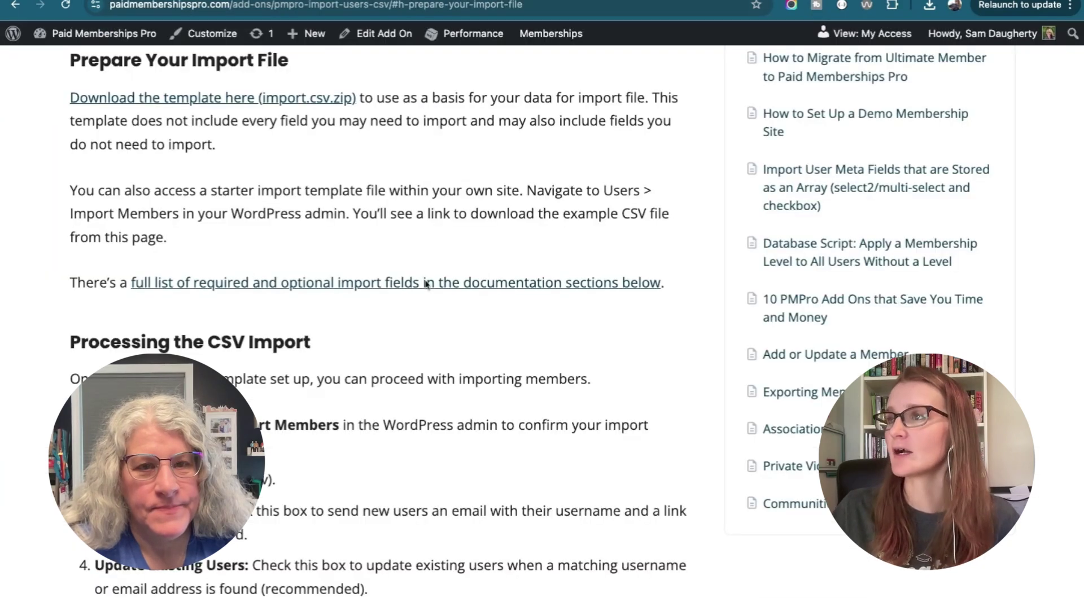
{"action": "scroll", "coordinate": [355, 324], "scroll_direction": "down", "scroll_amount": 1}
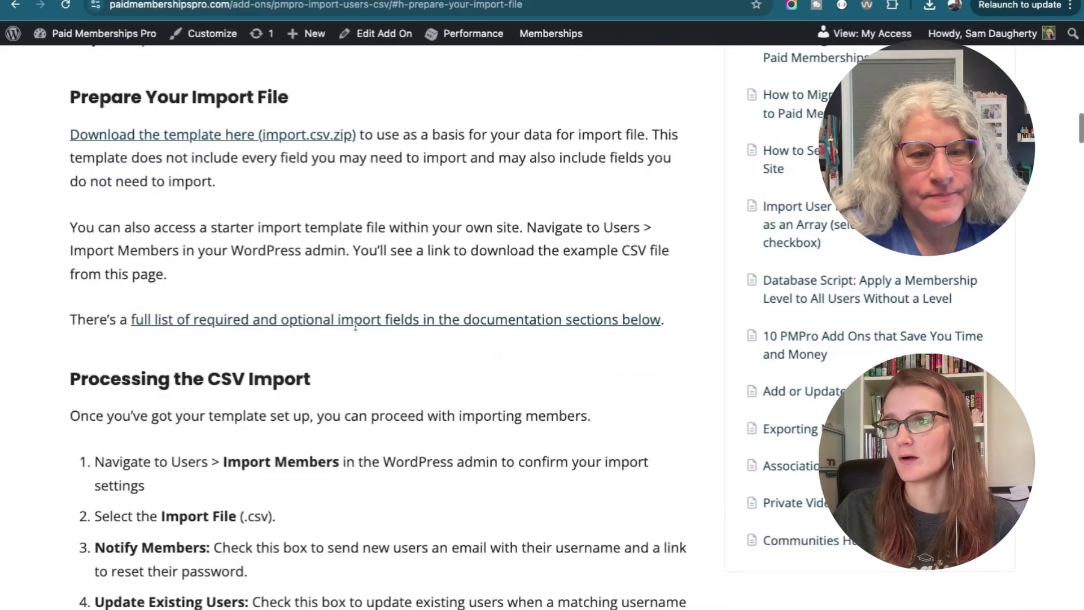
{"action": "scroll", "coordinate": [356, 323], "scroll_direction": "down", "scroll_amount": 3}
{"action": "scroll", "coordinate": [355, 323], "scroll_direction": "down", "scroll_amount": 3}
{"action": "scroll", "coordinate": [356, 324], "scroll_direction": "down", "scroll_amount": 5}
{"action": "scroll", "coordinate": [355, 324], "scroll_direction": "down", "scroll_amount": 4}
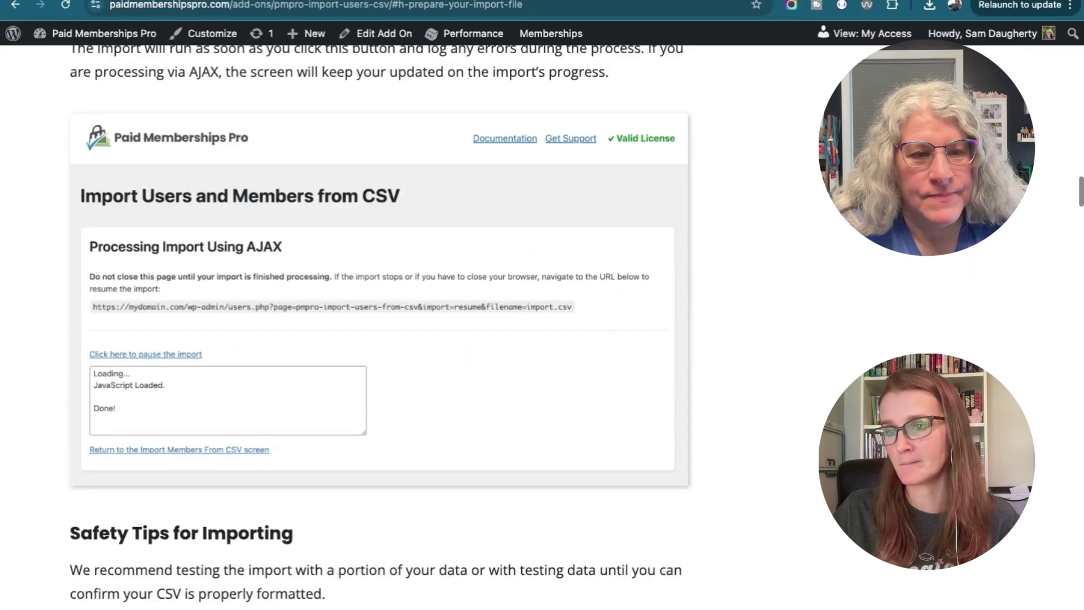
{"action": "scroll", "coordinate": [355, 323], "scroll_direction": "down", "scroll_amount": 5}
{"action": "scroll", "coordinate": [355, 324], "scroll_direction": "down", "scroll_amount": 2}
{"action": "scroll", "coordinate": [356, 324], "scroll_direction": "down", "scroll_amount": 5}
{"action": "scroll", "coordinate": [356, 324], "scroll_direction": "down", "scroll_amount": 1}
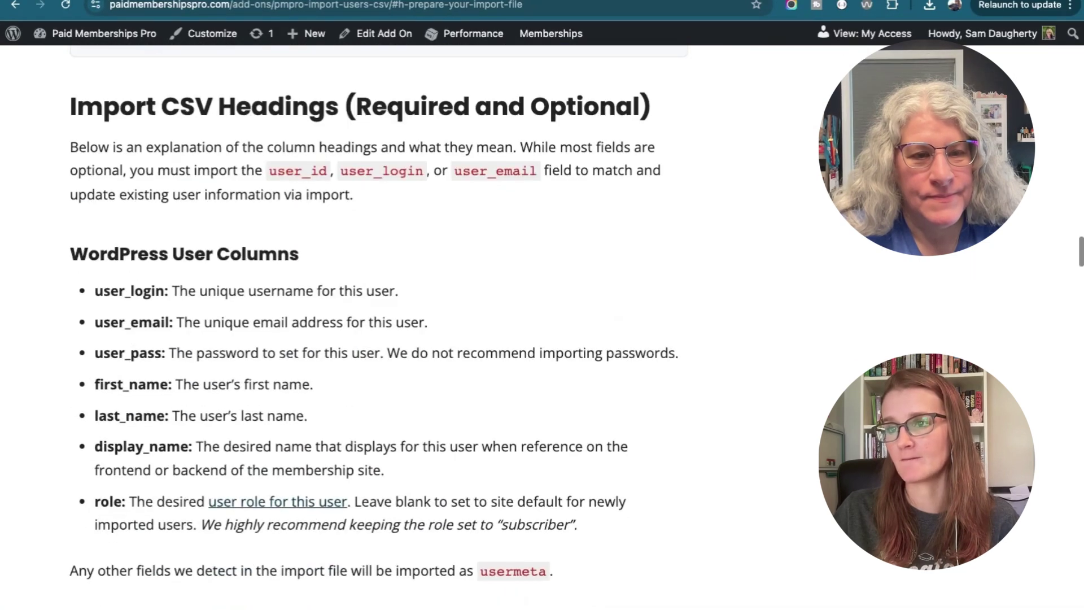
{"action": "scroll", "coordinate": [485, 186], "scroll_direction": "down", "scroll_amount": 1}
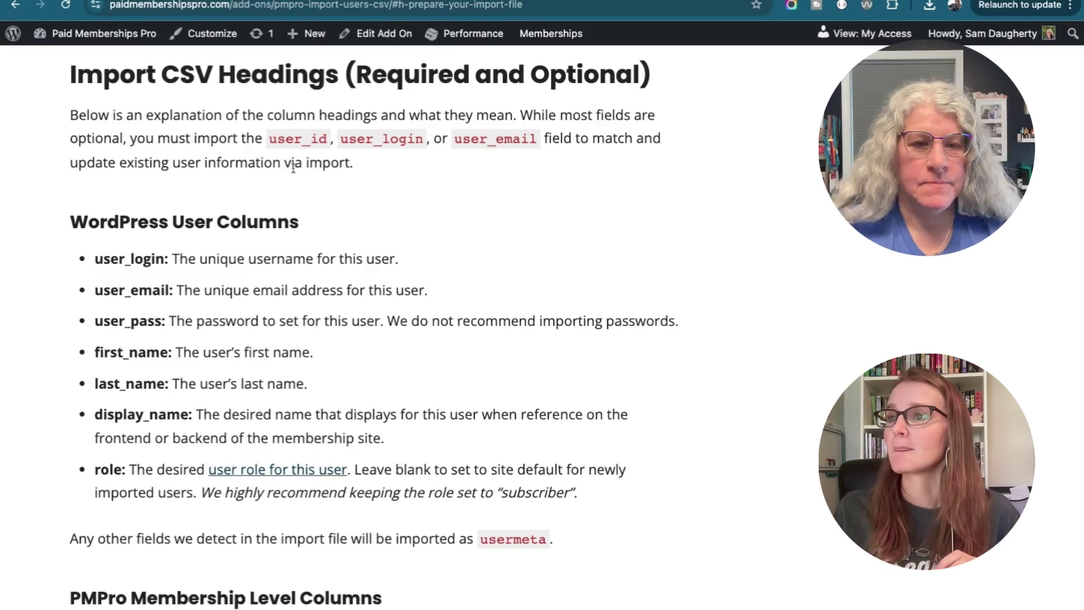
{"action": "scroll", "coordinate": [359, 184], "scroll_direction": "up", "scroll_amount": 1}
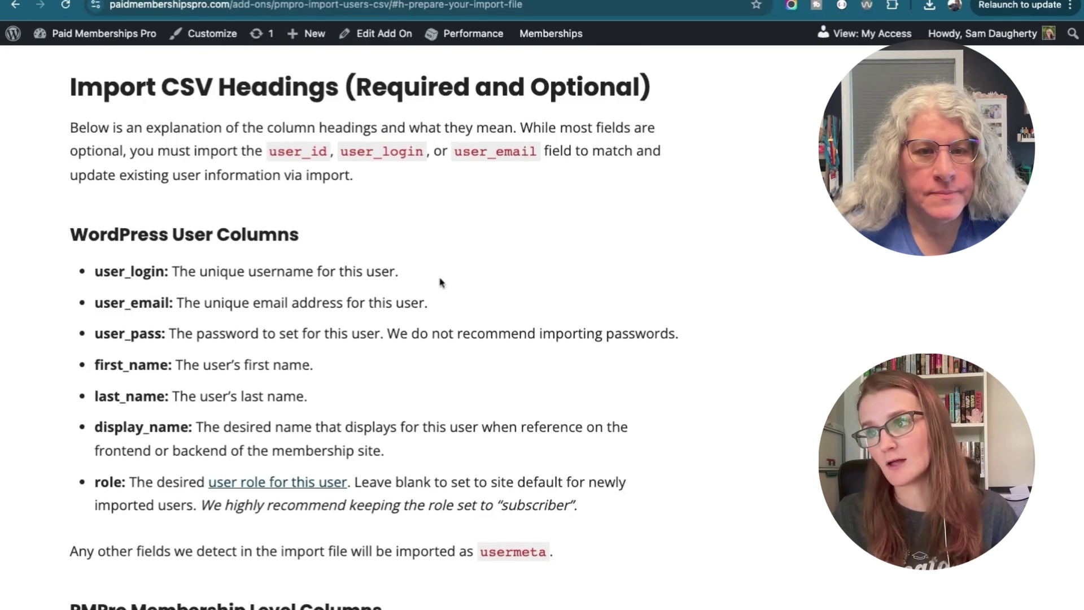
{"action": "scroll", "coordinate": [441, 282], "scroll_direction": "down", "scroll_amount": 4}
{"action": "scroll", "coordinate": [145, 330], "scroll_direction": "down", "scroll_amount": 2}
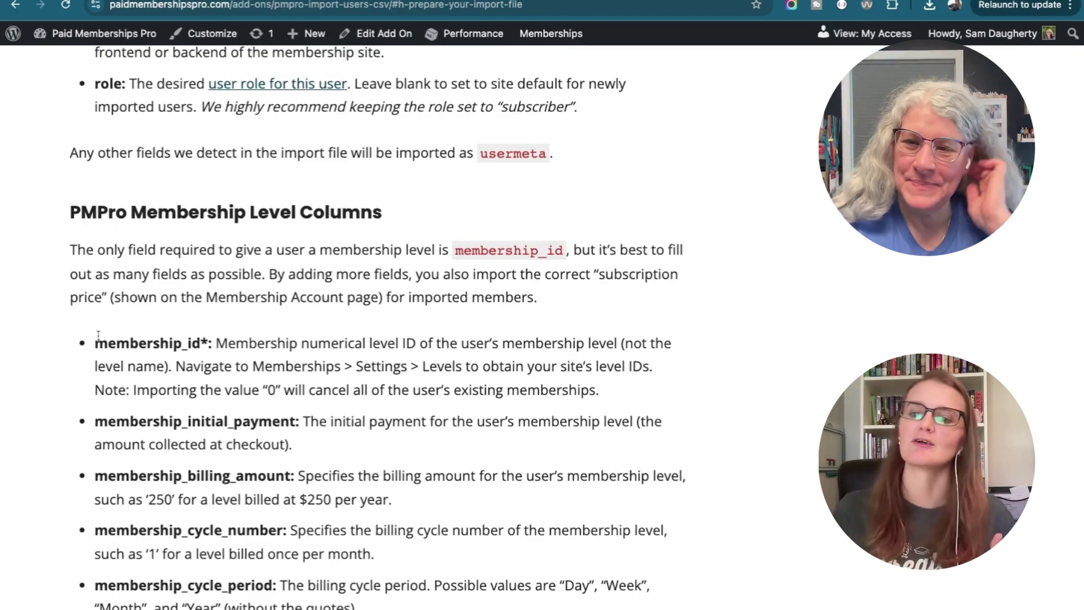
Highlight the membership_id term in the column guide, then return to the member spreadsheet
{"action": "left_click_drag", "start_coordinate": [95, 342], "coordinate": [203, 343]}
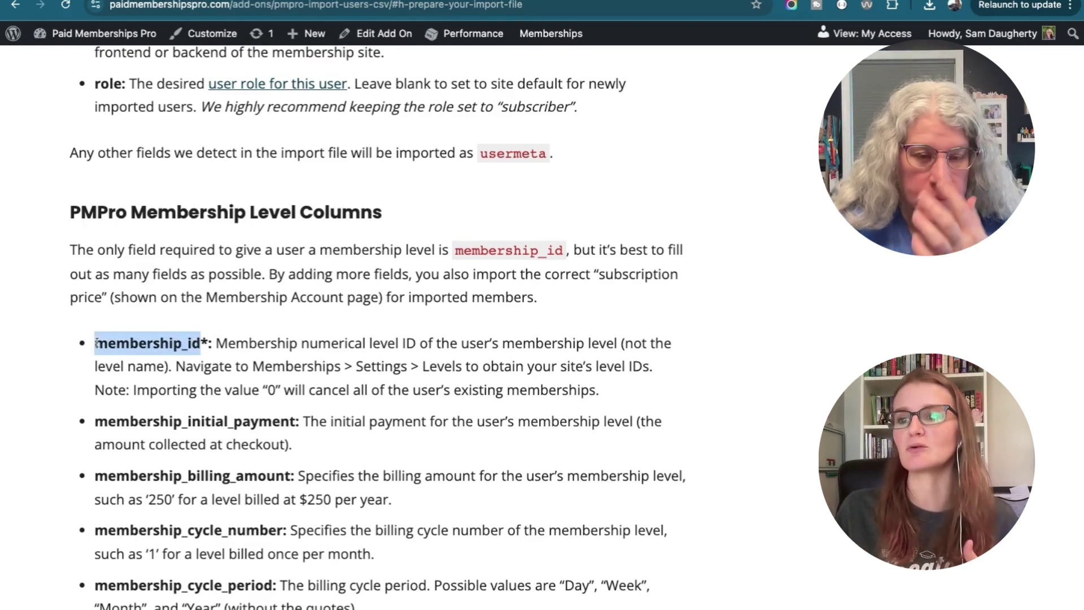
{"action": "left_click", "coordinate": [248, 348]}
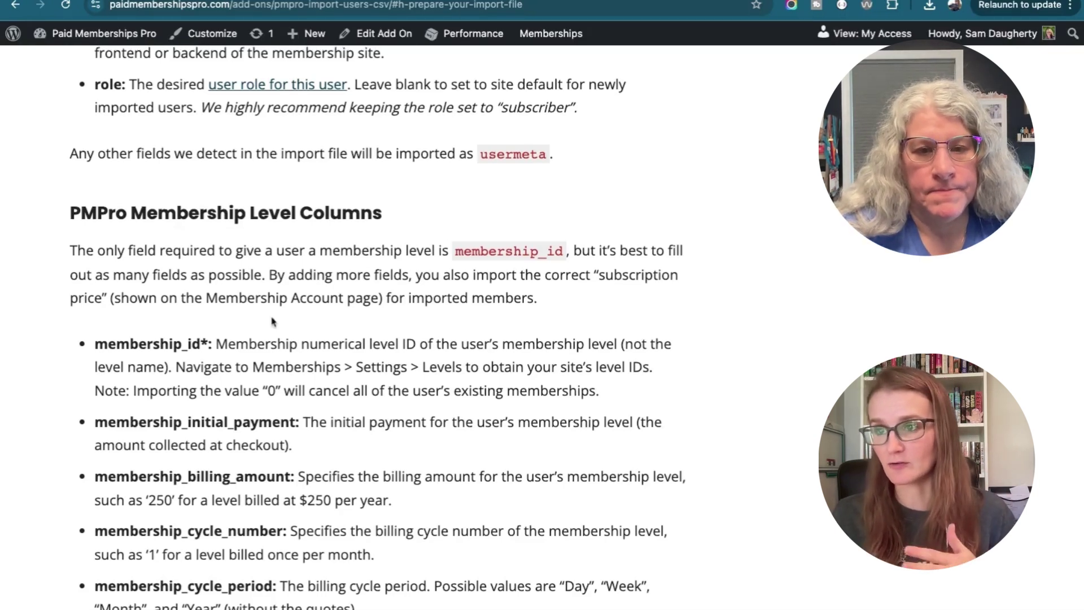
{"action": "scroll", "coordinate": [276, 322], "scroll_direction": "up", "scroll_amount": 1}
{"action": "scroll", "coordinate": [275, 322], "scroll_direction": "up", "scroll_amount": 3}
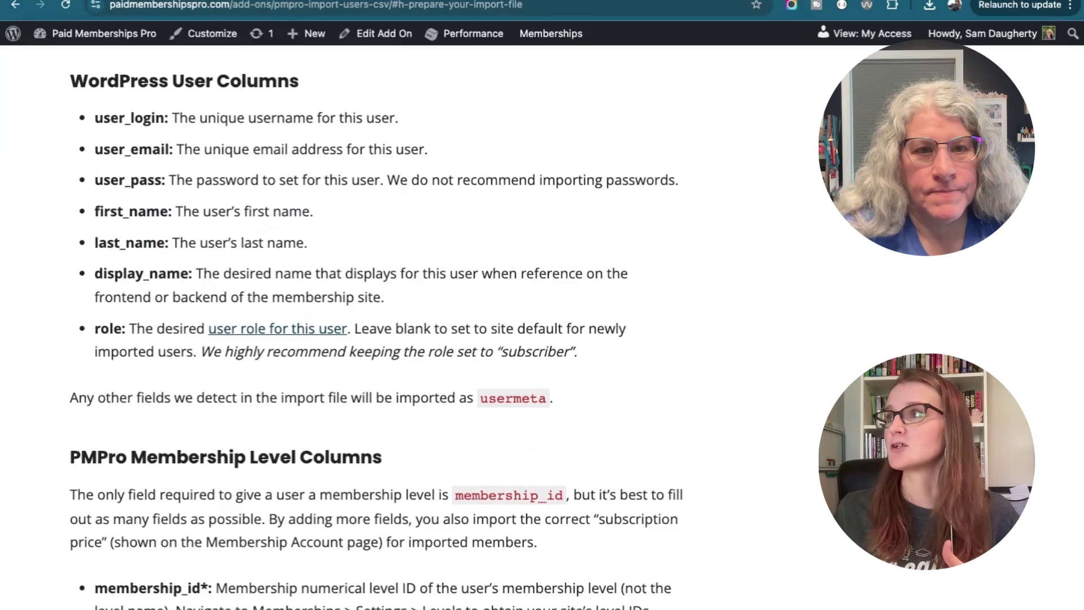
{"action": "key", "text": "ctrl+Tab"}
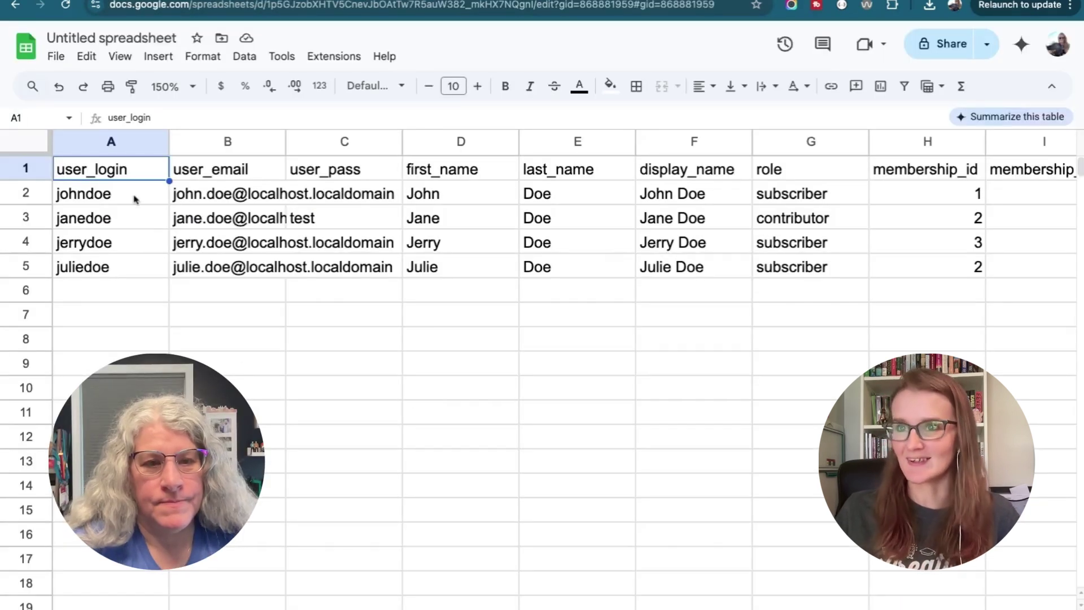
Walk through johndoe's username in A2, his email in B2, and the user_pass header
{"action": "left_click", "coordinate": [135, 198]}
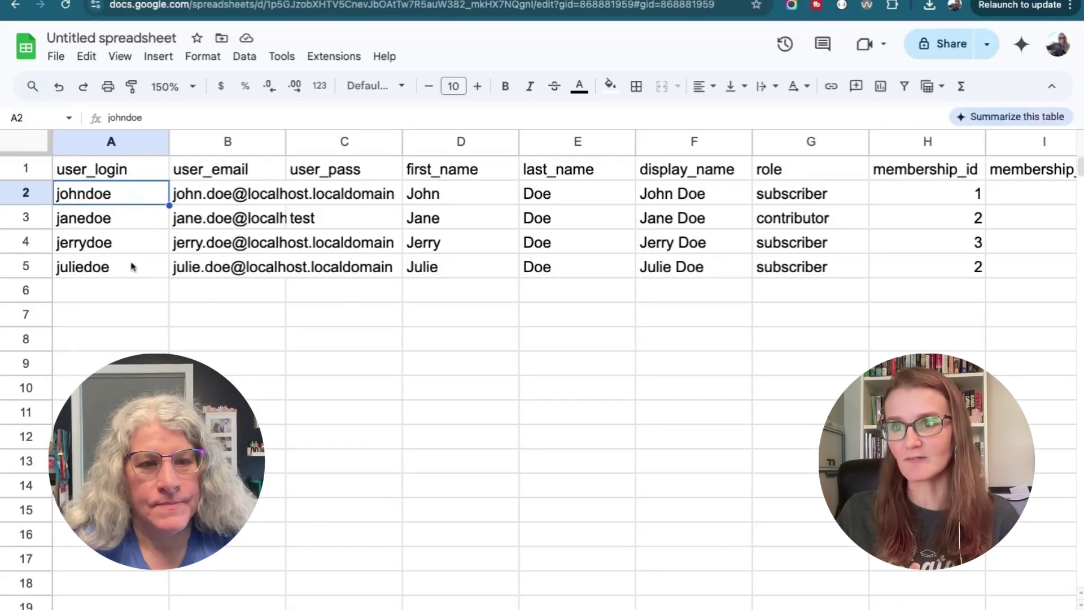
{"action": "left_click", "coordinate": [239, 195]}
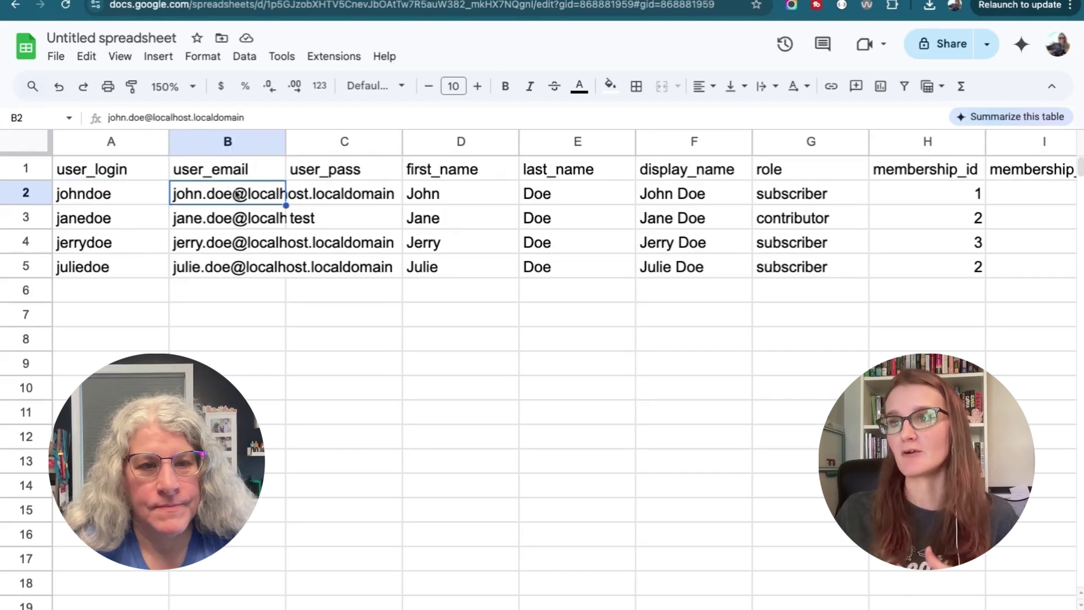
{"action": "left_click", "coordinate": [348, 174]}
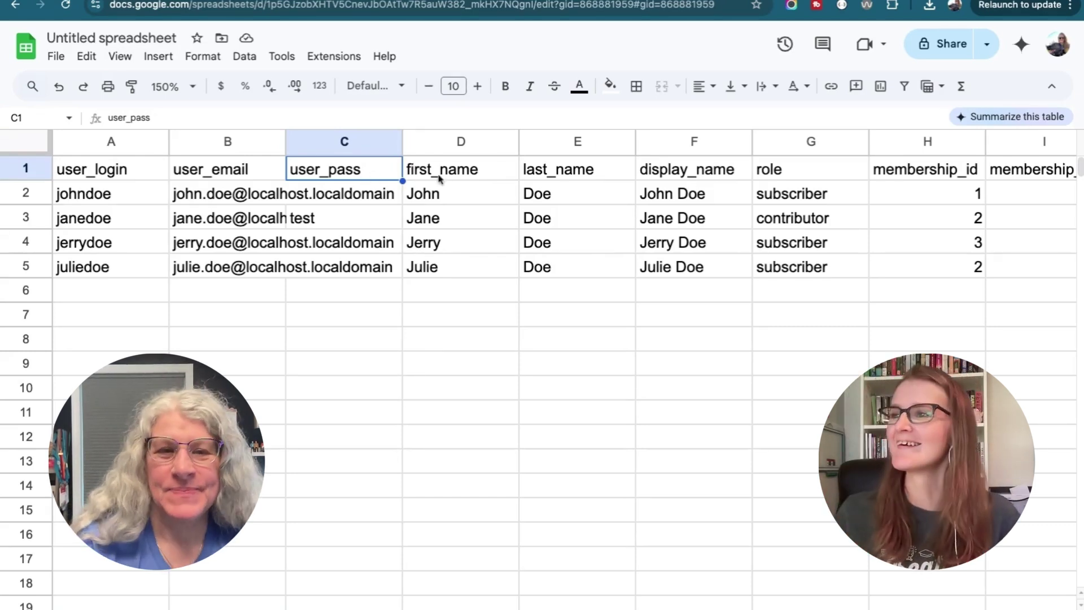
Bold the user_login and user_email headers
{"action": "left_click", "coordinate": [474, 176]}
{"action": "left_click", "coordinate": [156, 177]}
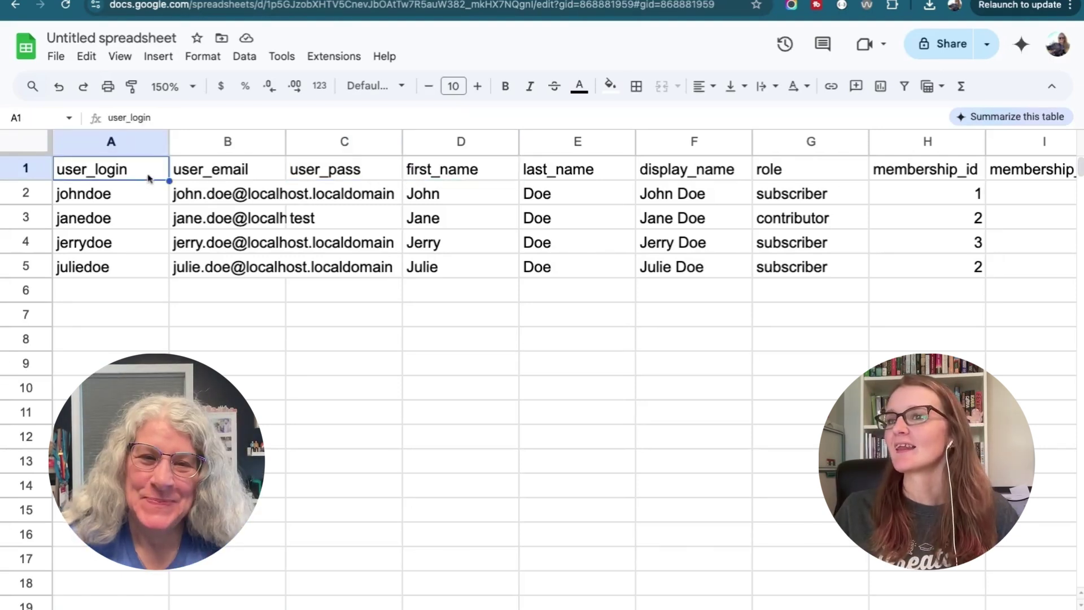
{"action": "left_click", "coordinate": [224, 175]}
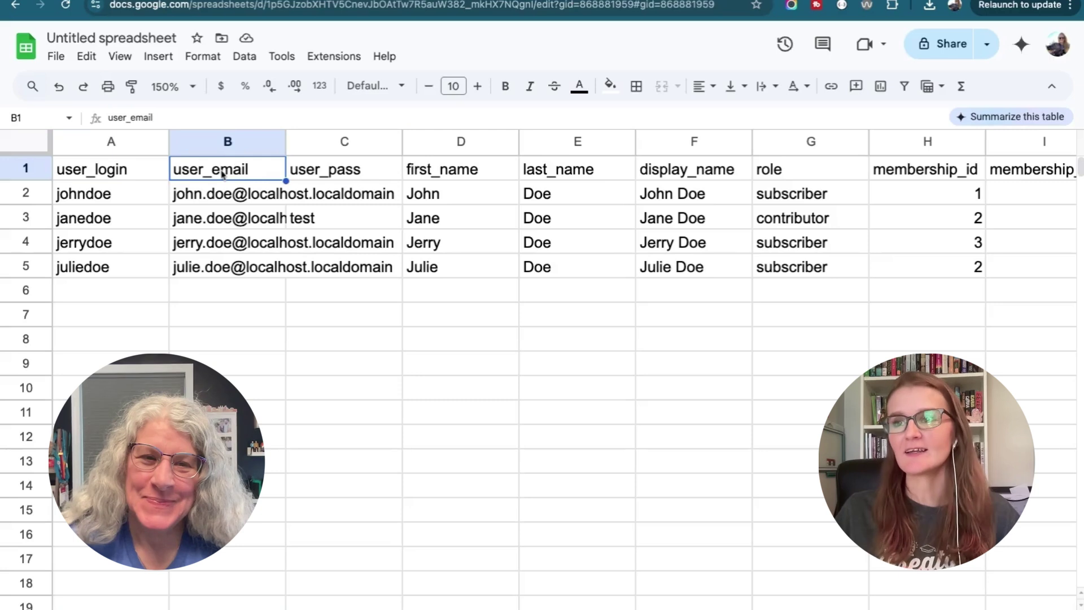
{"action": "left_click", "coordinate": [155, 171]}
{"action": "key", "text": "ctrl+b"}
{"action": "left_click", "coordinate": [223, 172]}
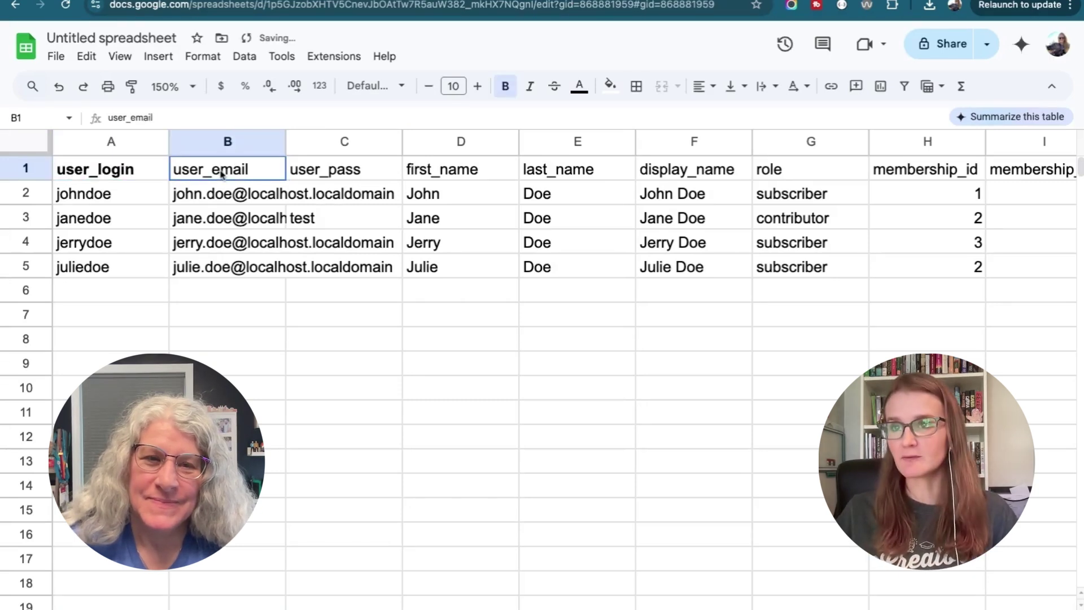
{"action": "key", "text": "ctrl+b"}
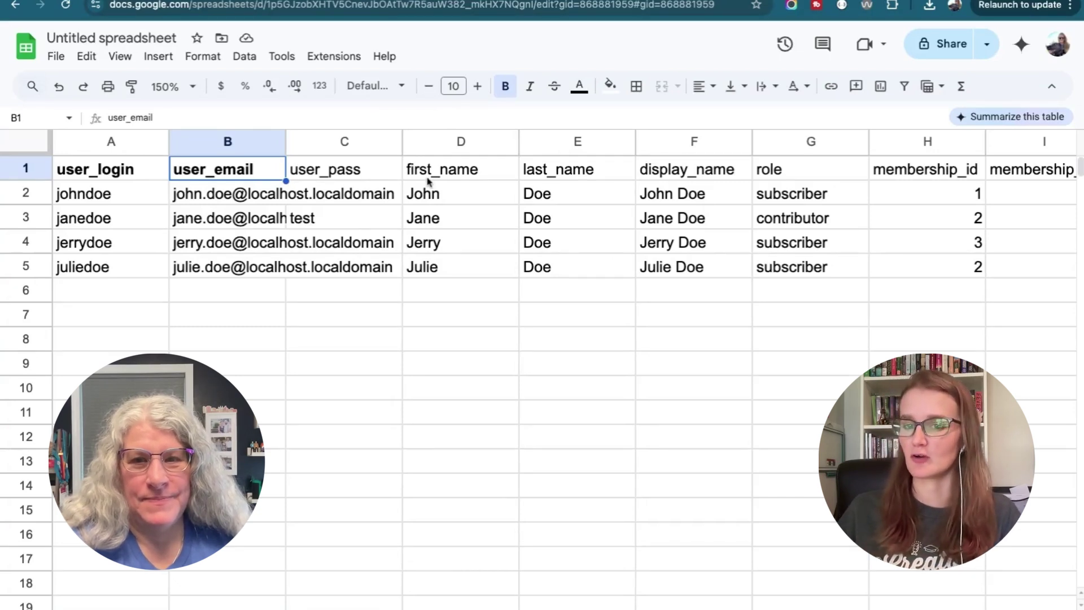
Review the first_name, last_name, display_name and role headers and John Doe's subscriber role
{"action": "left_click", "coordinate": [491, 173]}
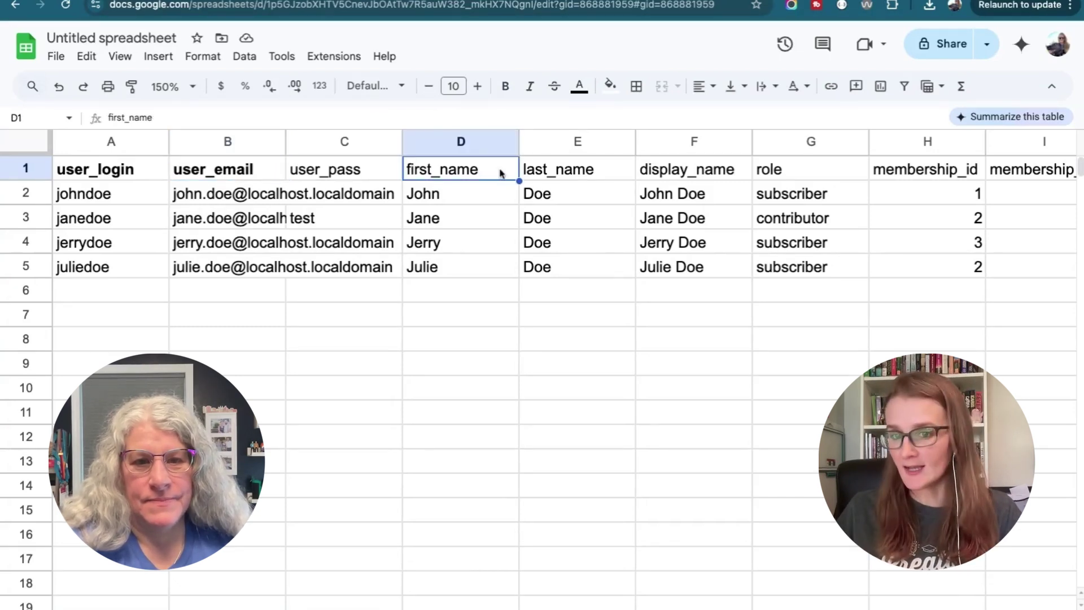
{"action": "left_click", "coordinate": [597, 174]}
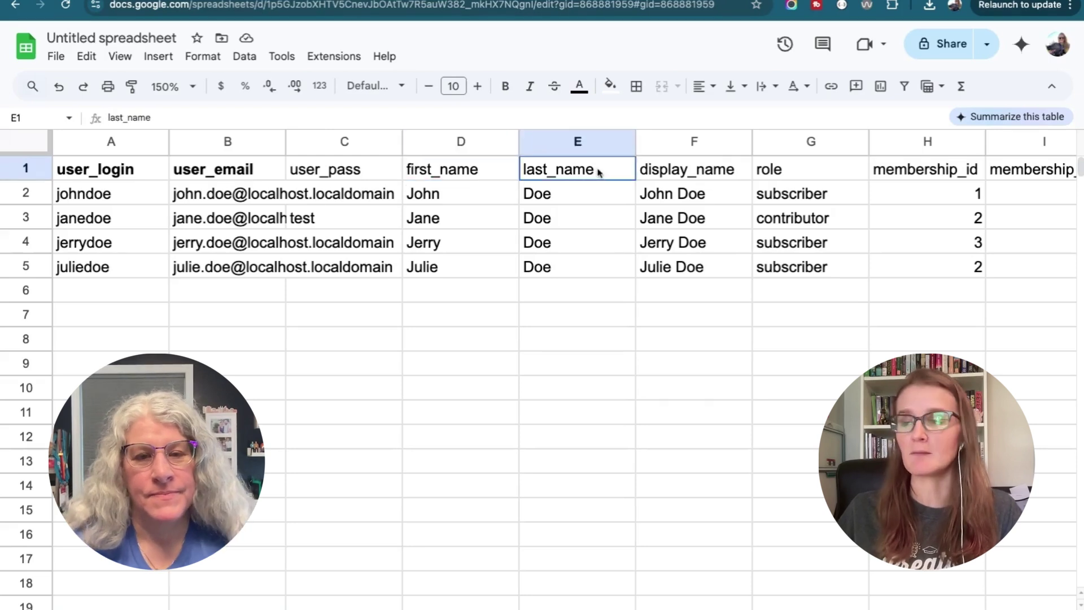
{"action": "left_click", "coordinate": [693, 179]}
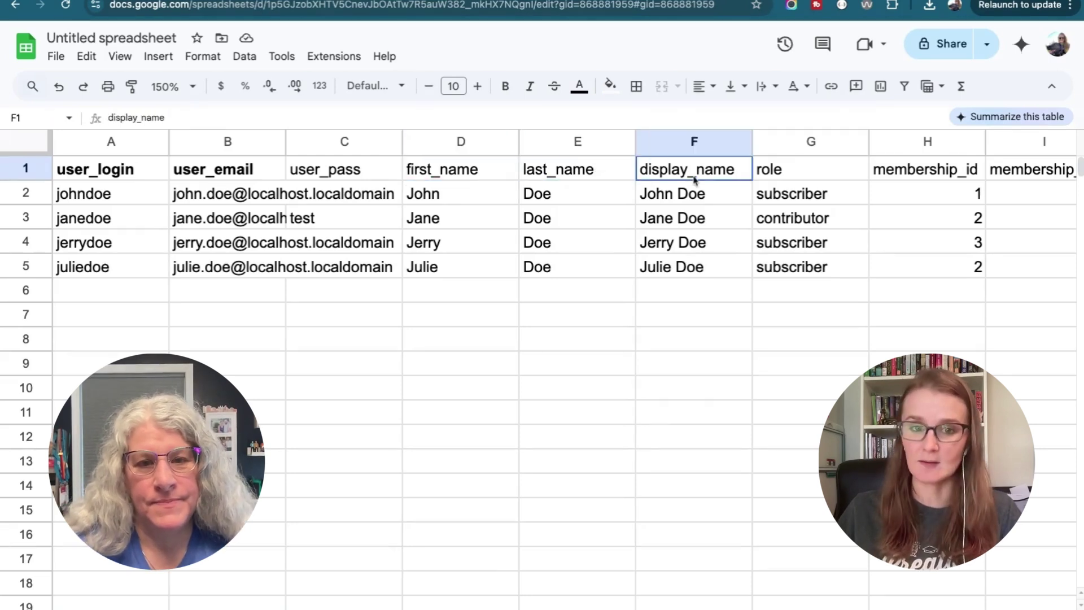
{"action": "left_click", "coordinate": [778, 179]}
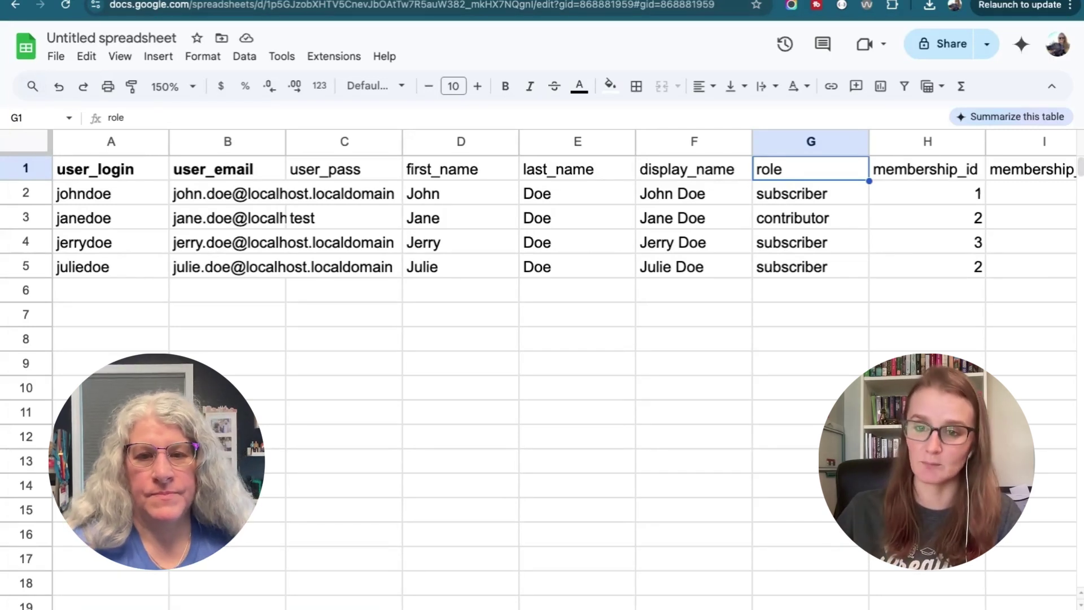
{"action": "left_click", "coordinate": [825, 204]}
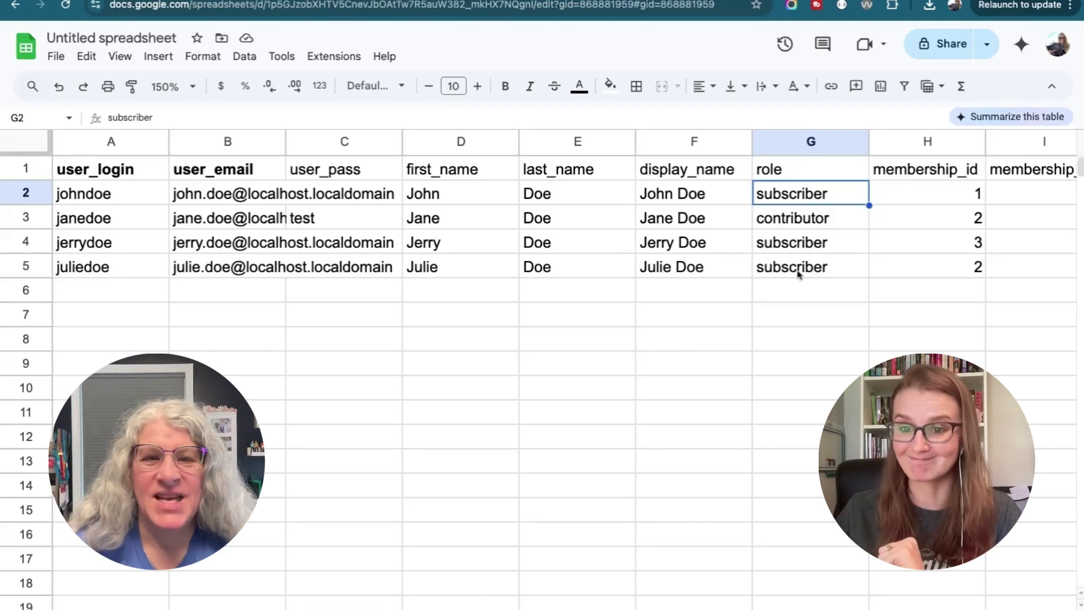
{"action": "scroll", "coordinate": [798, 274], "scroll_direction": "right", "scroll_amount": 3}
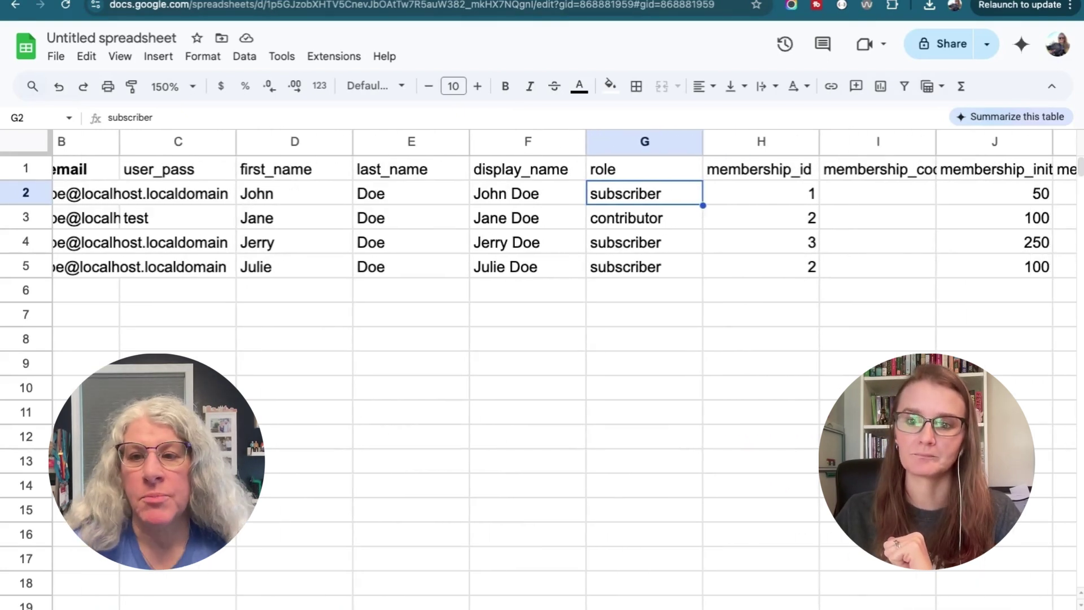
Bold the membership_id header and check John Doe's membership_id value
{"action": "left_click", "coordinate": [756, 174]}
{"action": "key", "text": "ctrl+b"}
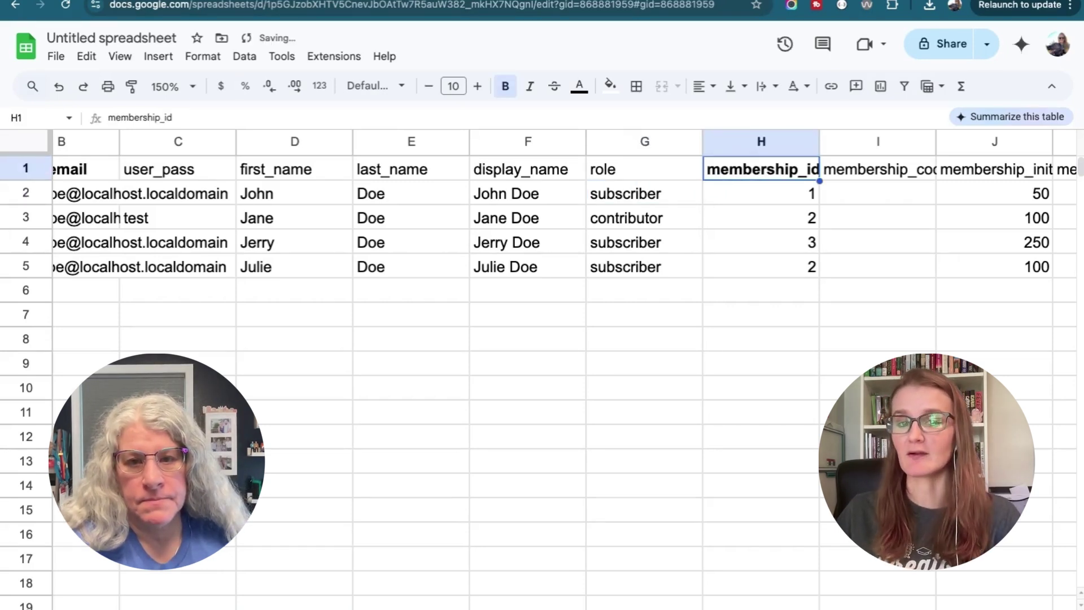
{"action": "left_click", "coordinate": [756, 194]}
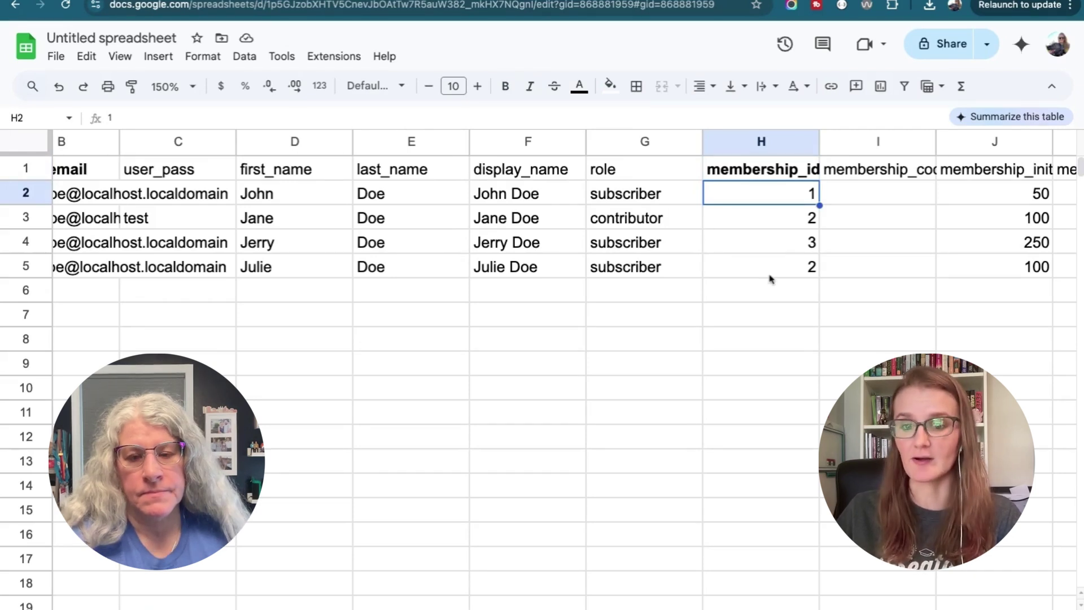
{"action": "scroll", "coordinate": [542, 255], "scroll_direction": "right", "scroll_amount": 5}
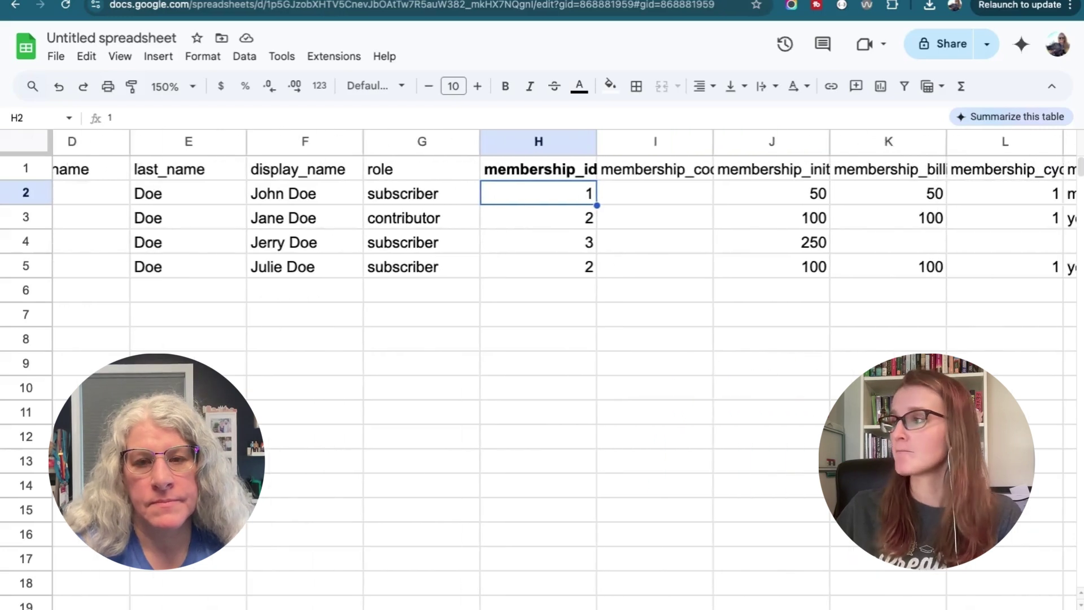
{"action": "scroll", "coordinate": [542, 254], "scroll_direction": "right", "scroll_amount": 3}
{"action": "scroll", "coordinate": [543, 254], "scroll_direction": "right", "scroll_amount": 2}
{"action": "scroll", "coordinate": [542, 254], "scroll_direction": "right", "scroll_amount": 2}
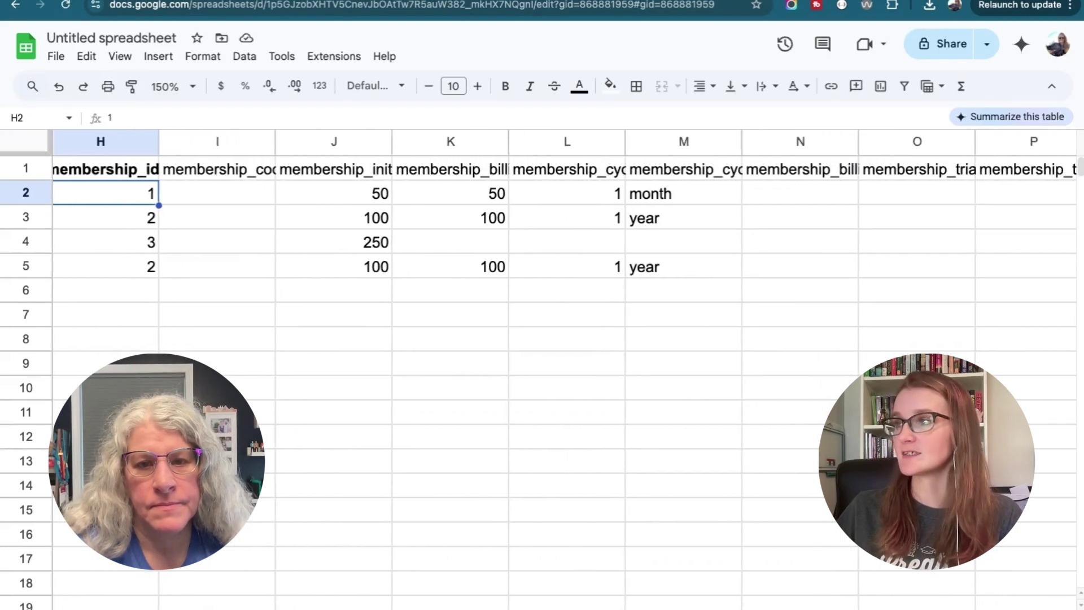
{"action": "scroll", "coordinate": [543, 254], "scroll_direction": "right", "scroll_amount": 3}
{"action": "scroll", "coordinate": [542, 254], "scroll_direction": "right", "scroll_amount": 2}
{"action": "scroll", "coordinate": [542, 254], "scroll_direction": "right", "scroll_amount": 3}
{"action": "scroll", "coordinate": [542, 254], "scroll_direction": "right", "scroll_amount": 1}
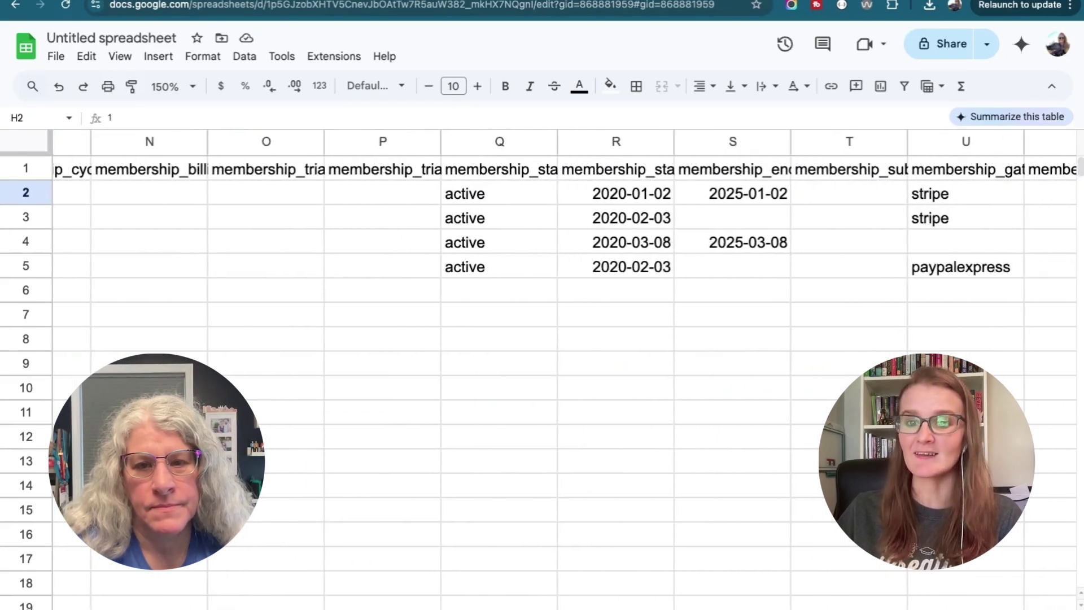
{"action": "scroll", "coordinate": [542, 254], "scroll_direction": "right", "scroll_amount": 1}
{"action": "scroll", "coordinate": [542, 255], "scroll_direction": "right", "scroll_amount": 2}
{"action": "scroll", "coordinate": [542, 255], "scroll_direction": "up", "scroll_amount": 1}
{"action": "scroll", "coordinate": [543, 255], "scroll_direction": "left", "scroll_amount": 1}
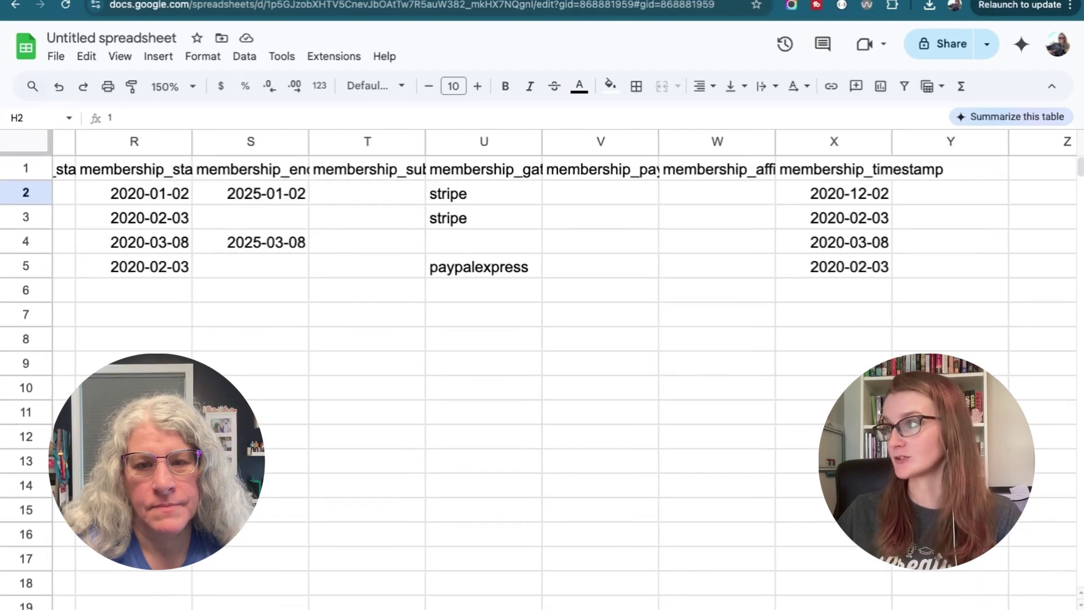
{"action": "scroll", "coordinate": [543, 255], "scroll_direction": "left", "scroll_amount": 4}
{"action": "scroll", "coordinate": [543, 254], "scroll_direction": "left", "scroll_amount": 2}
{"action": "scroll", "coordinate": [543, 255], "scroll_direction": "left", "scroll_amount": 4}
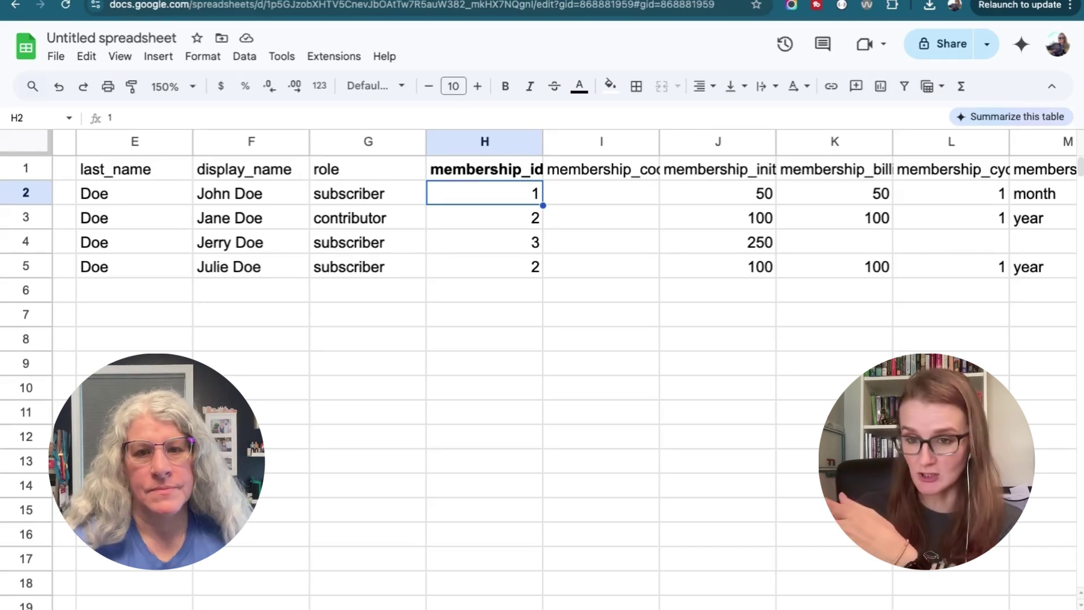
{"action": "scroll", "coordinate": [741, 280], "scroll_direction": "left", "scroll_amount": 1}
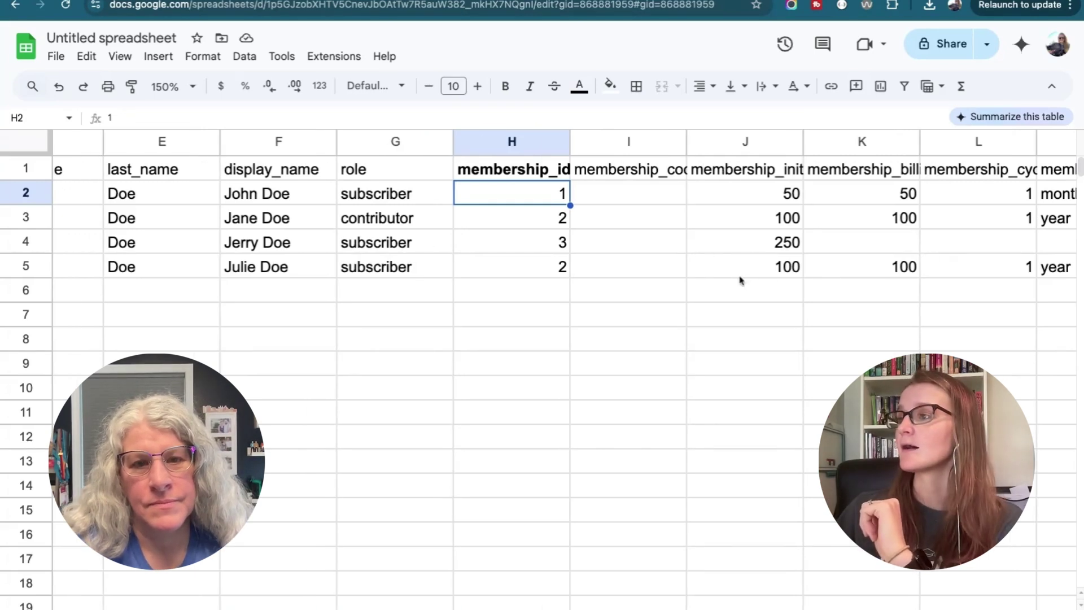
{"action": "scroll", "coordinate": [741, 280], "scroll_direction": "left", "scroll_amount": 4}
{"action": "scroll", "coordinate": [741, 281], "scroll_direction": "left", "scroll_amount": 2}
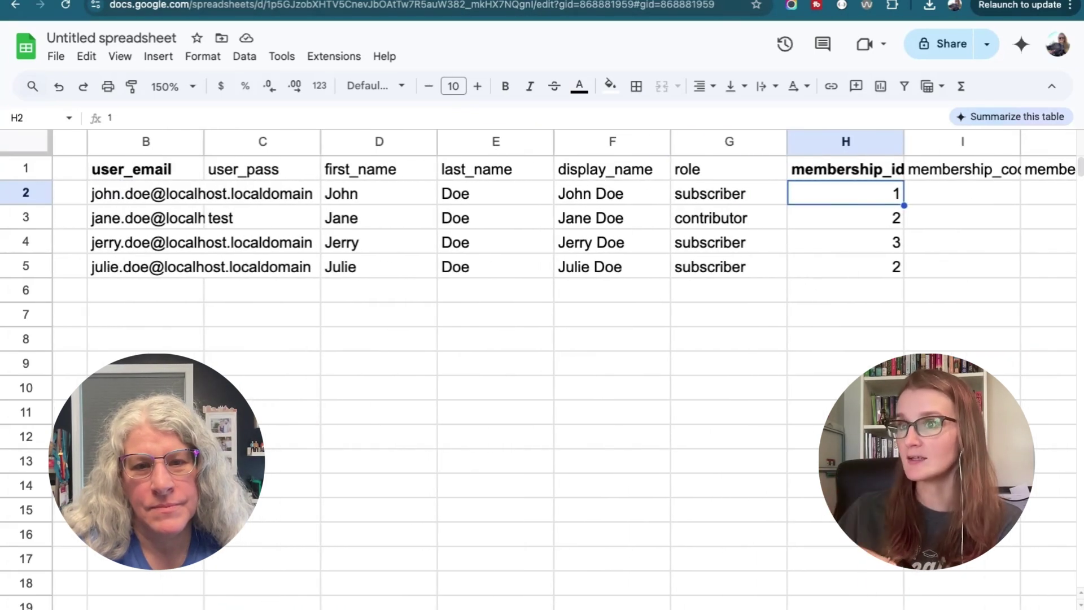
{"action": "scroll", "coordinate": [845, 227], "scroll_direction": "left", "scroll_amount": 2}
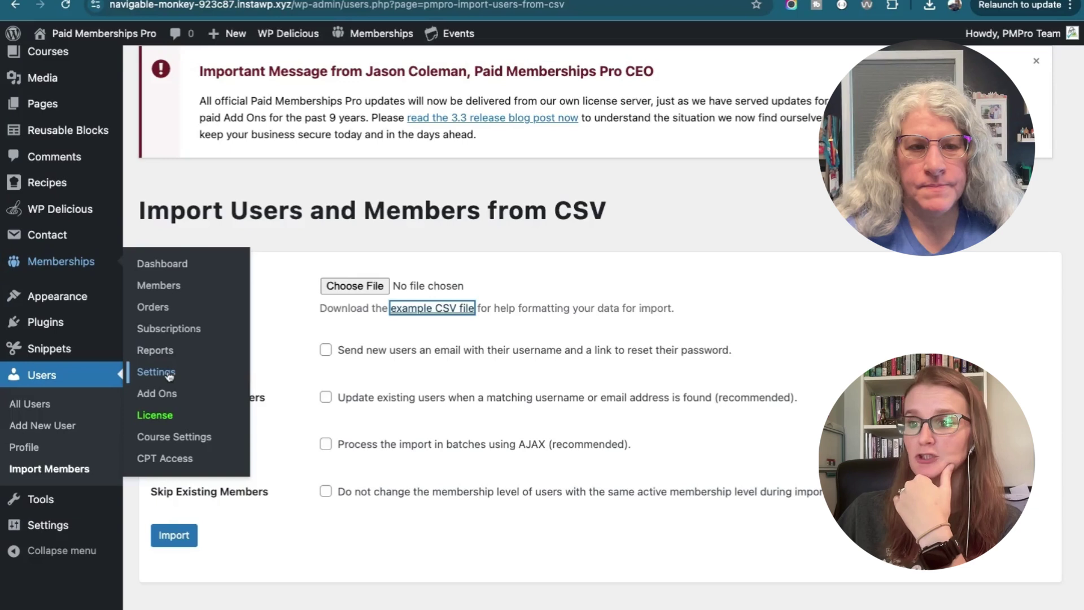
Open Memberships > Settings to look up the Main Group and Cohorts level IDs
{"action": "left_click", "coordinate": [156, 372]}
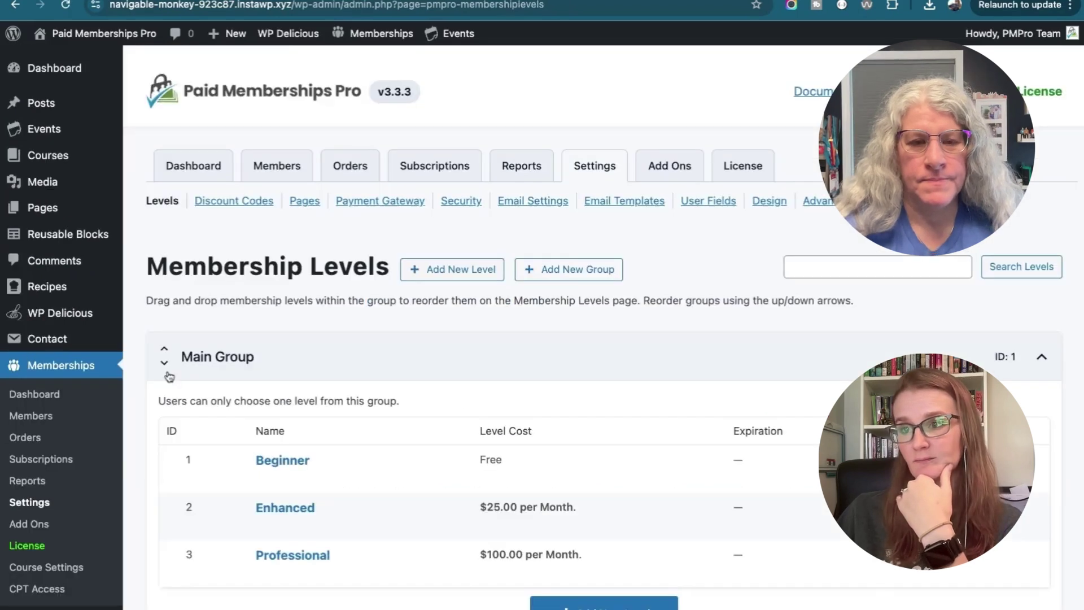
{"action": "scroll", "coordinate": [220, 292], "scroll_direction": "down", "scroll_amount": 5}
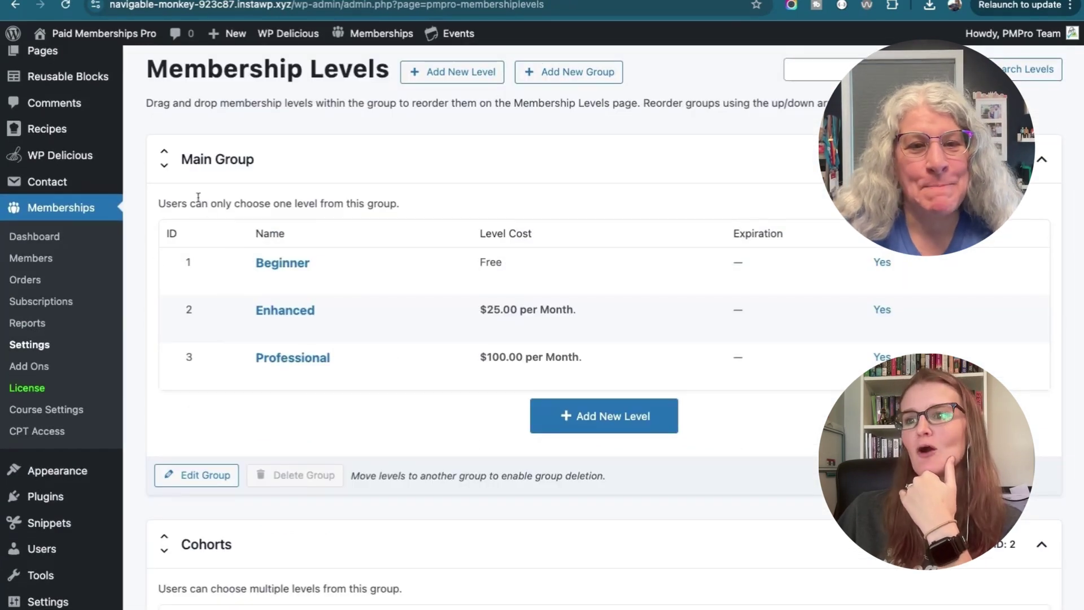
{"action": "scroll", "coordinate": [194, 335], "scroll_direction": "down", "scroll_amount": 1}
{"action": "scroll", "coordinate": [193, 335], "scroll_direction": "down", "scroll_amount": 3}
{"action": "scroll", "coordinate": [229, 339], "scroll_direction": "down", "scroll_amount": 3}
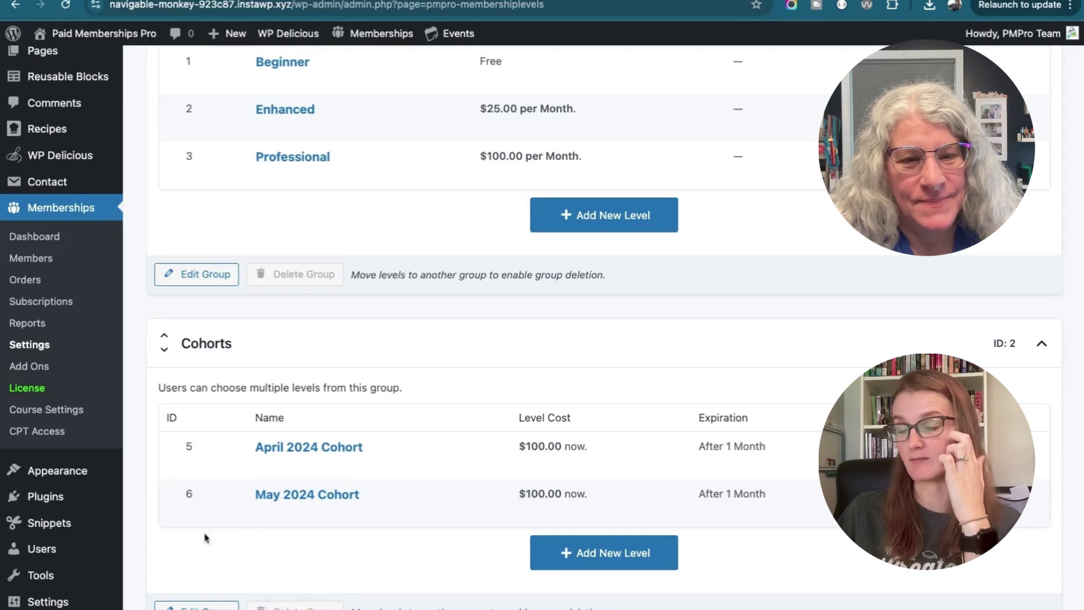
{"action": "scroll", "coordinate": [214, 481], "scroll_direction": "up", "scroll_amount": 3}
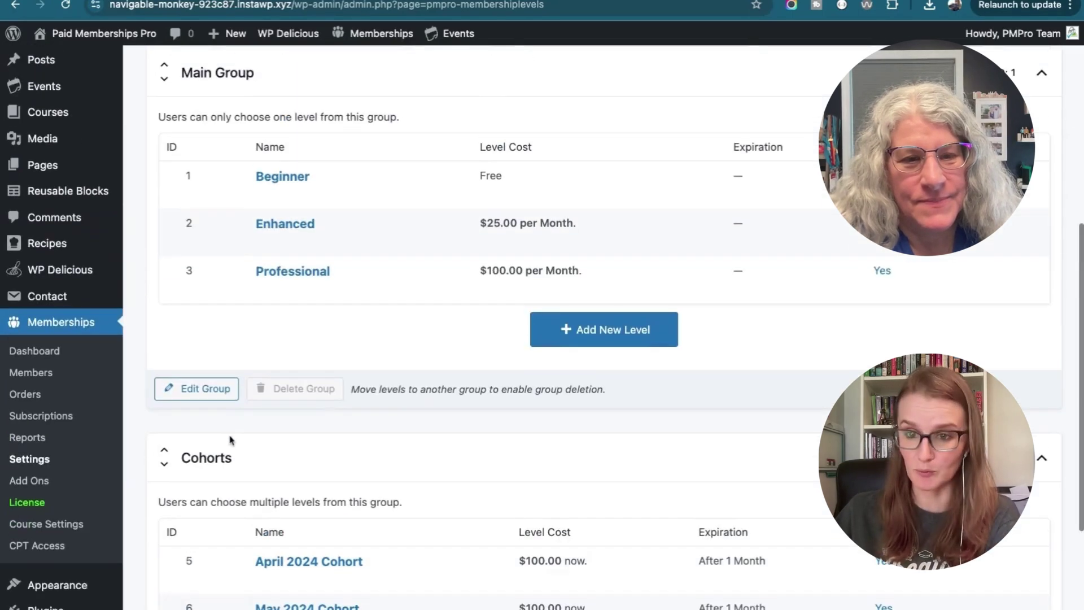
{"action": "scroll", "coordinate": [212, 339], "scroll_direction": "up", "scroll_amount": 1}
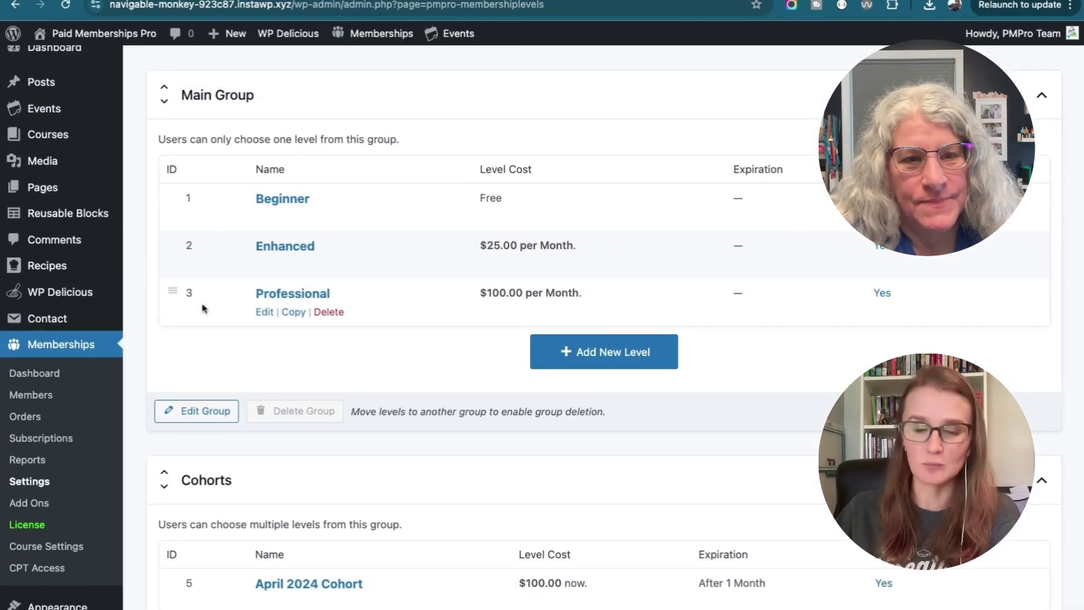
Change the third member's membership_id in H4 from 3 to 5
{"action": "key", "text": "ctrl+Tab"}
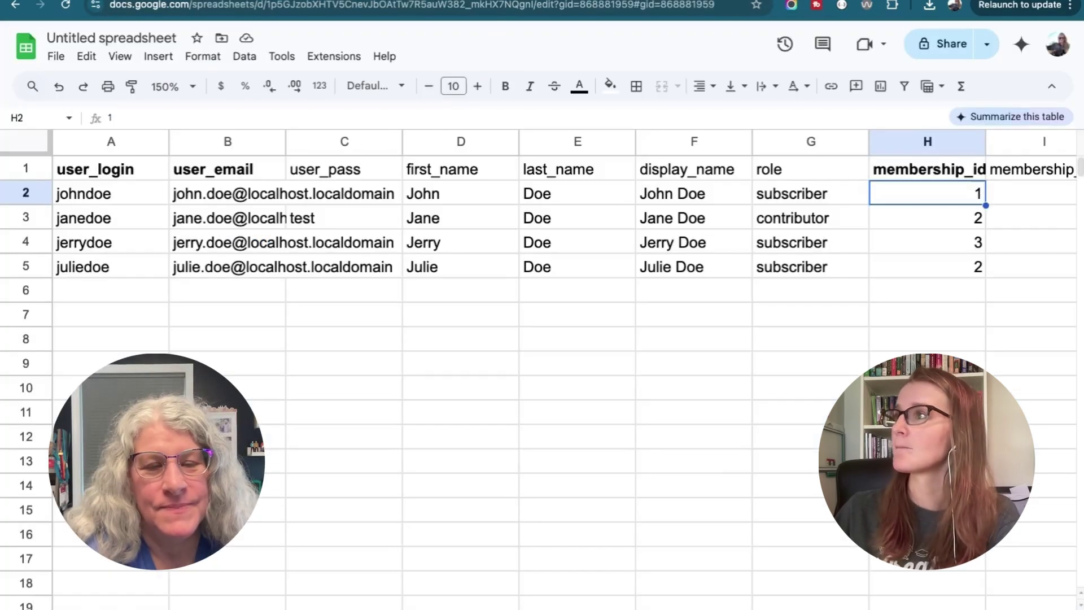
{"action": "left_click", "coordinate": [939, 244]}
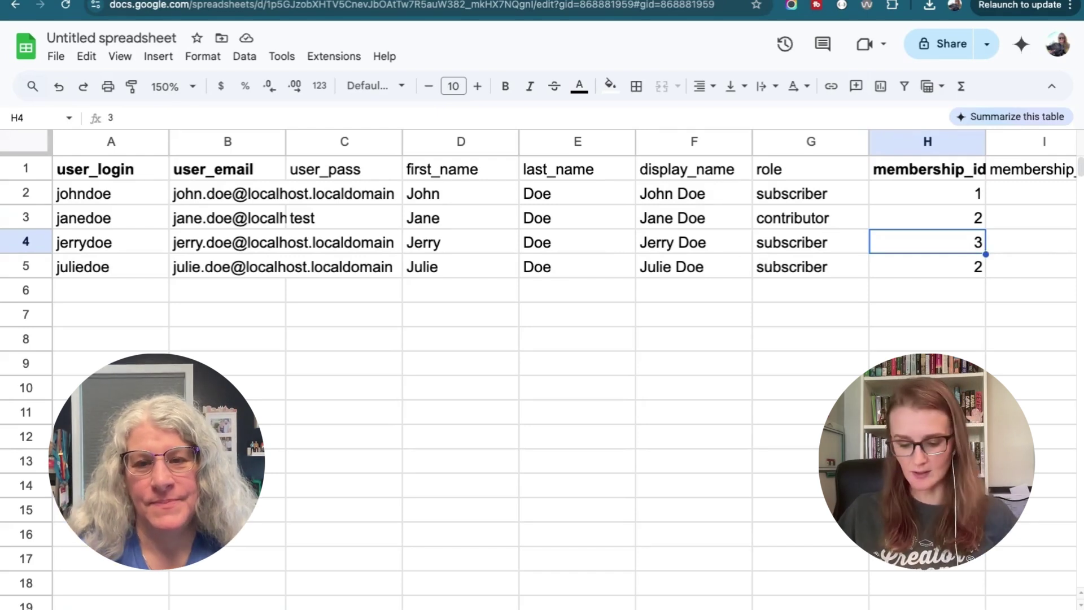
{"action": "type", "text": "5"}
{"action": "key", "text": "Return"}
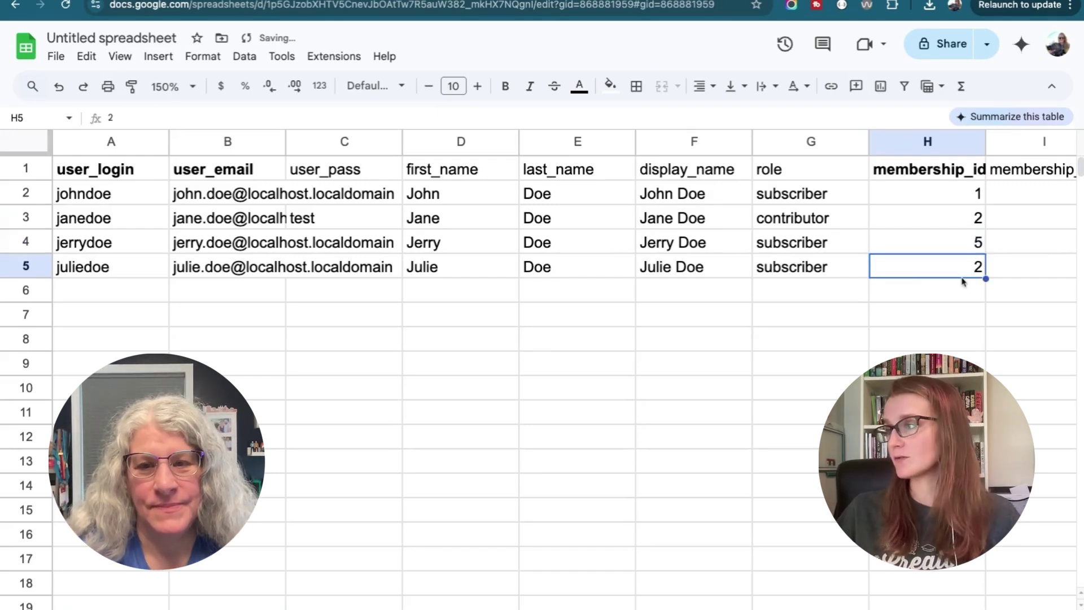
{"action": "left_click", "coordinate": [923, 249]}
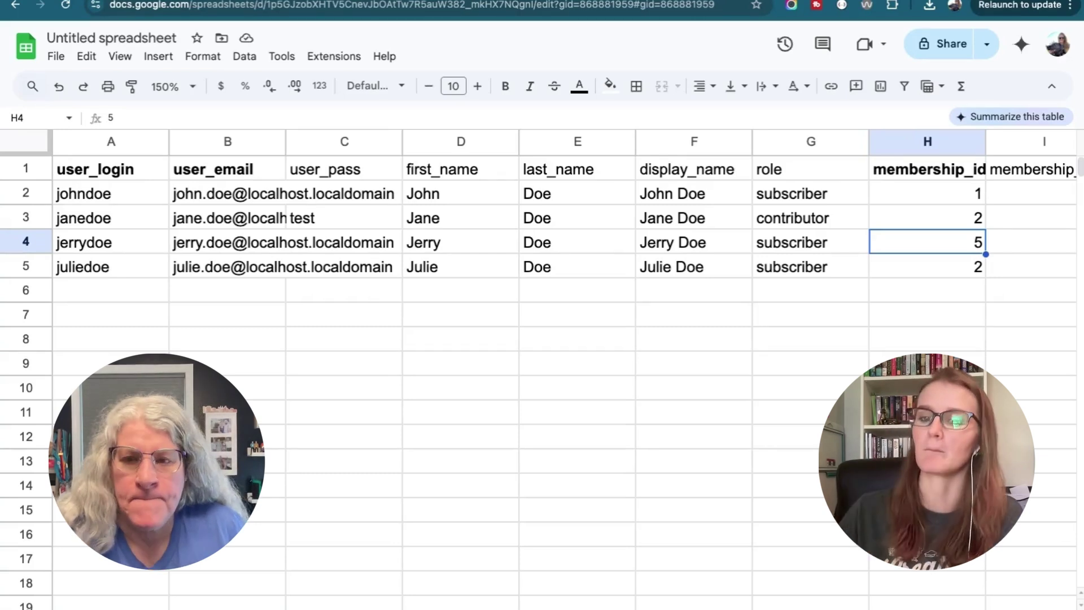
{"action": "left_click", "coordinate": [915, 291]}
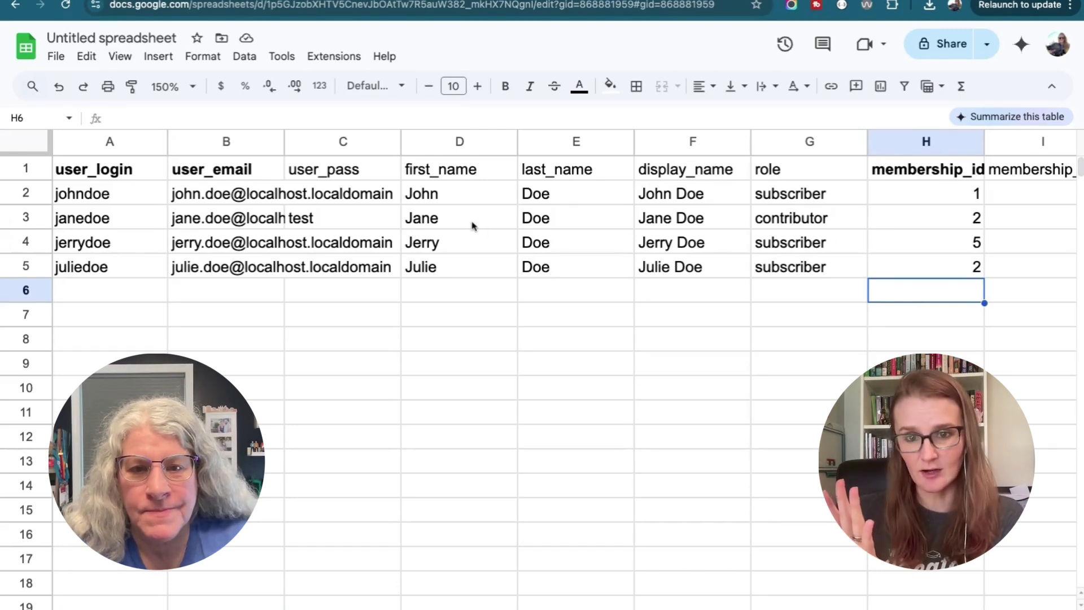
Download the sheet as Comma Separated Values (.csv) and return to WordPress
{"action": "left_click", "coordinate": [55, 56]}
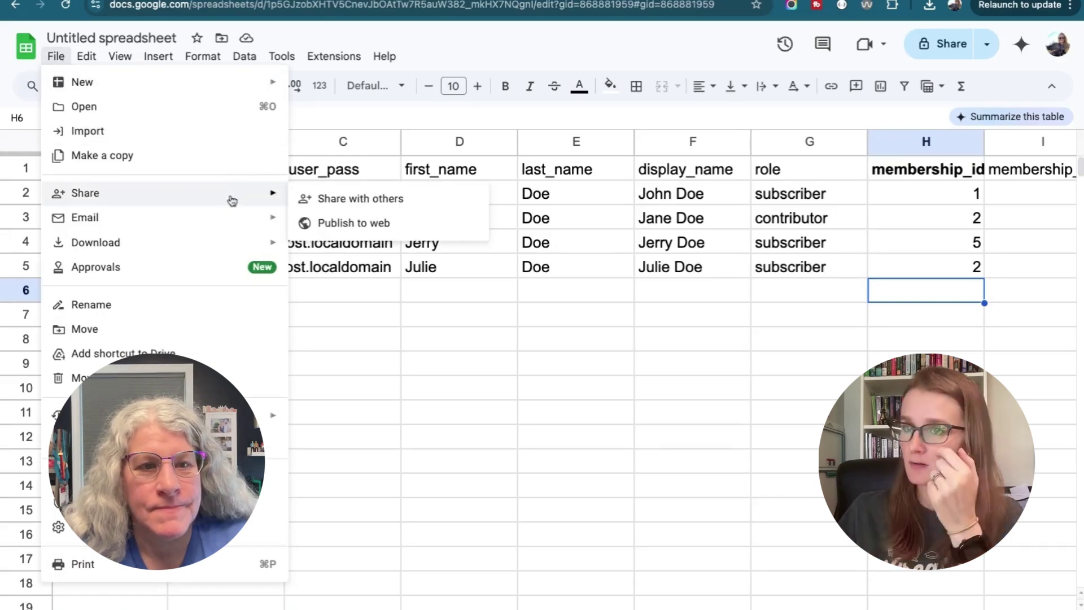
{"action": "mouse_move", "coordinate": [96, 243]}
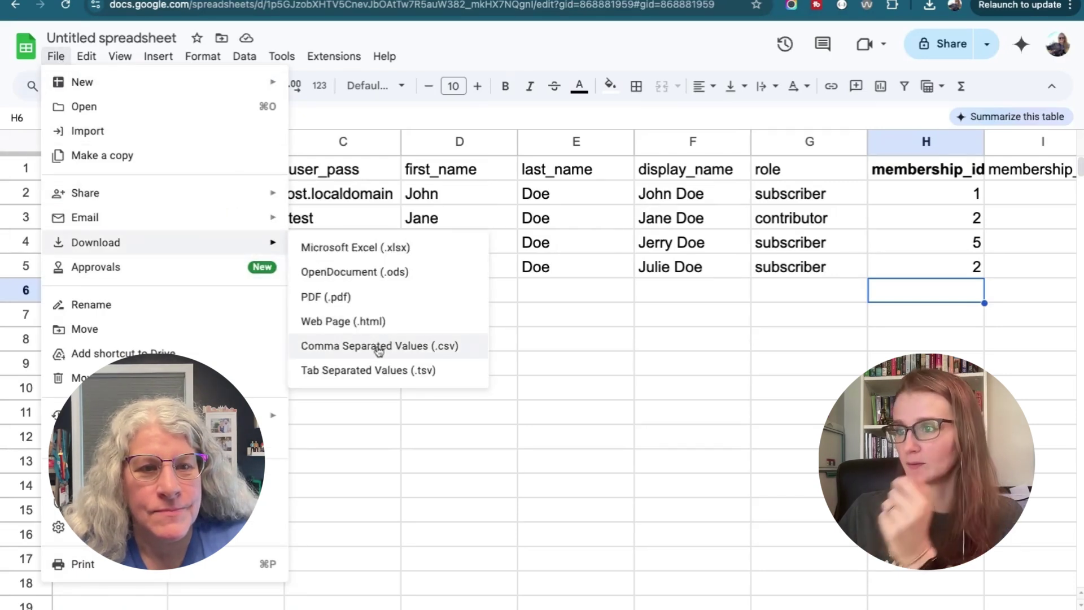
{"action": "left_click", "coordinate": [371, 349]}
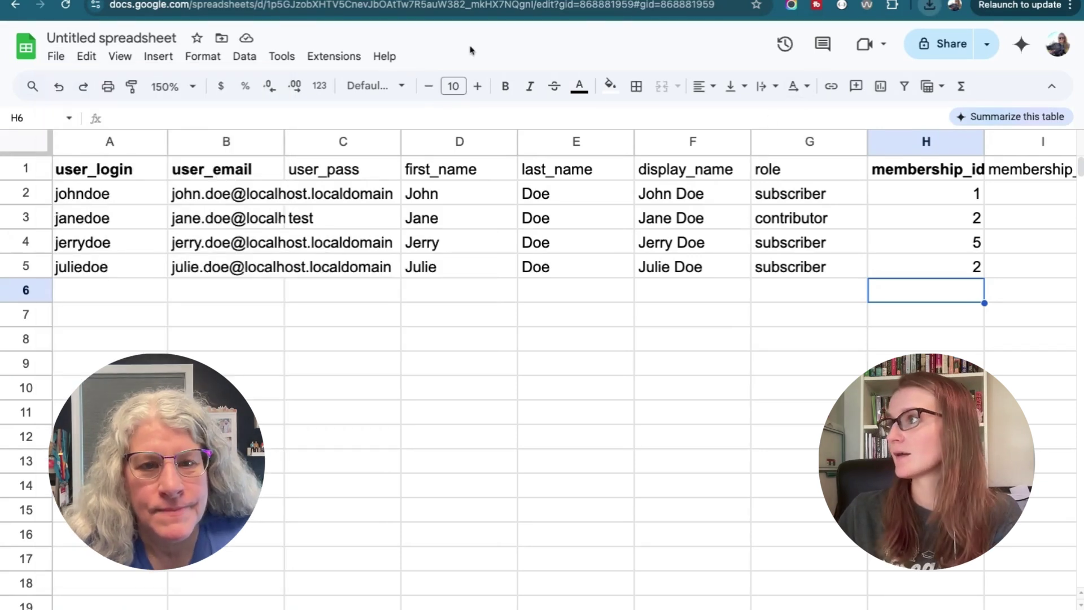
{"action": "key", "text": "ctrl+Tab"}
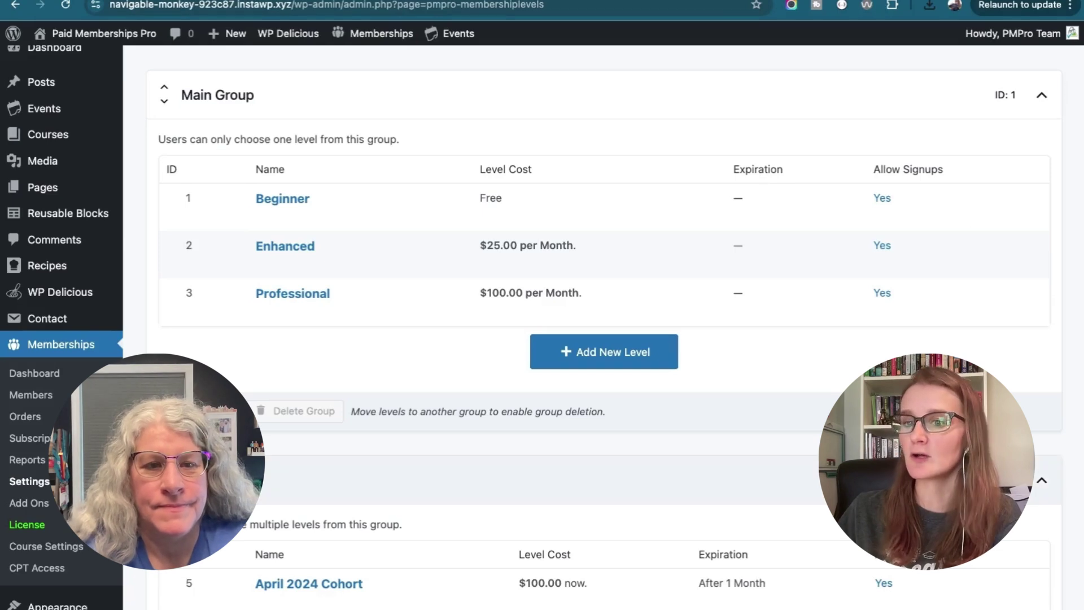
{"action": "scroll", "coordinate": [212, 343], "scroll_direction": "down", "scroll_amount": 2}
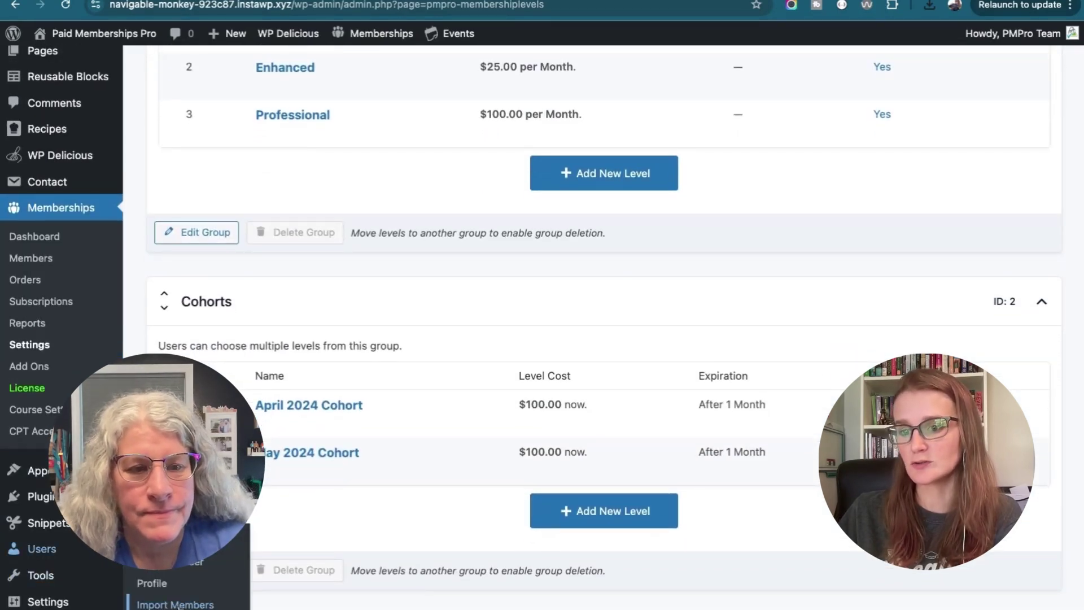
On Users > Import Members, select the edited CSV file and tick Skip Existing Members
{"action": "left_click", "coordinate": [175, 605]}
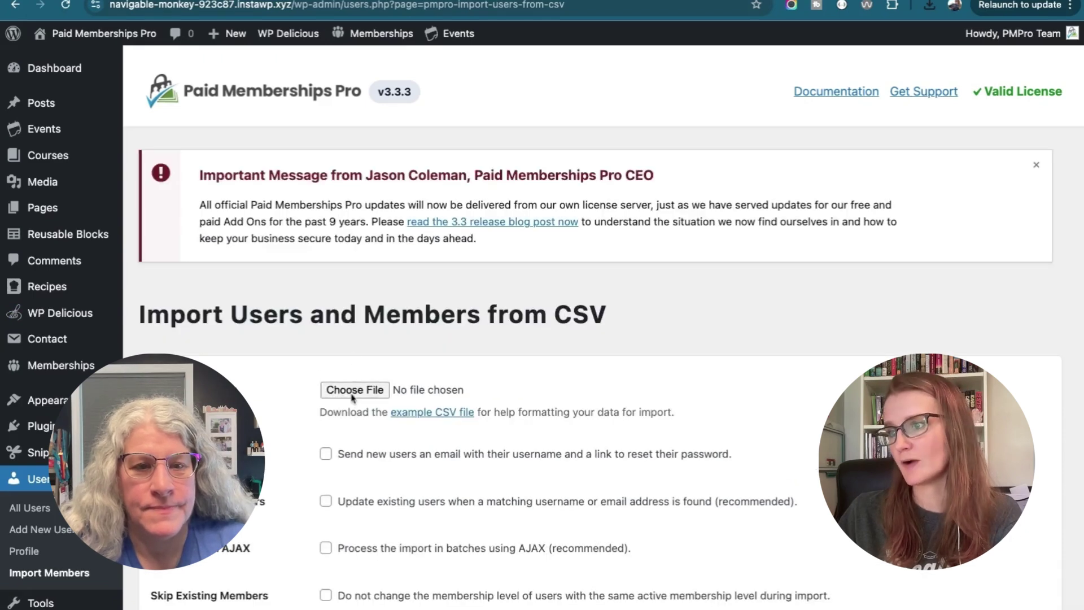
{"action": "left_click", "coordinate": [354, 390]}
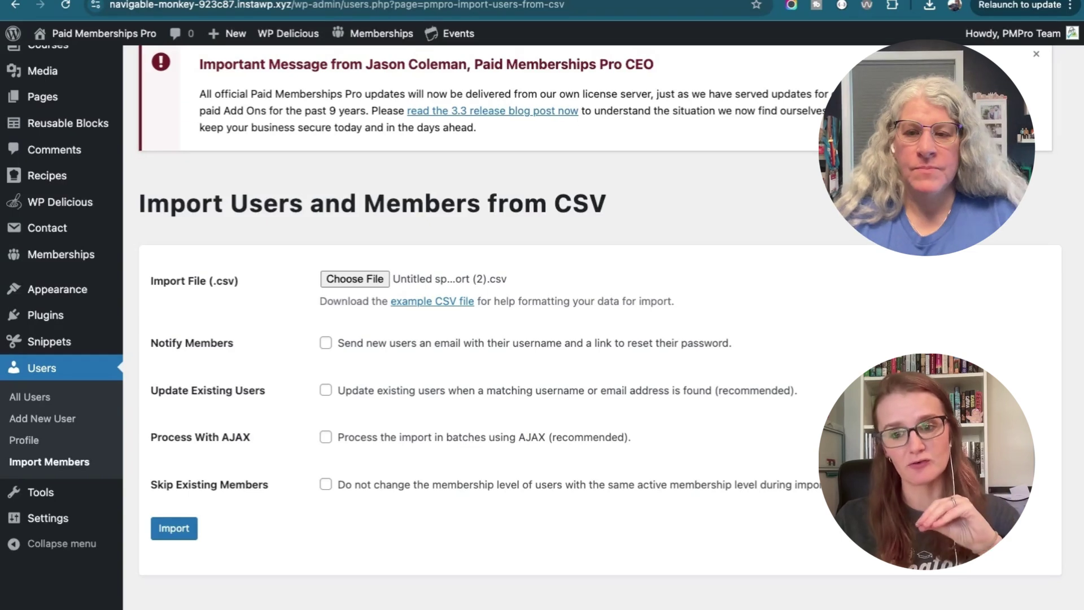
{"action": "left_click", "coordinate": [370, 490]}
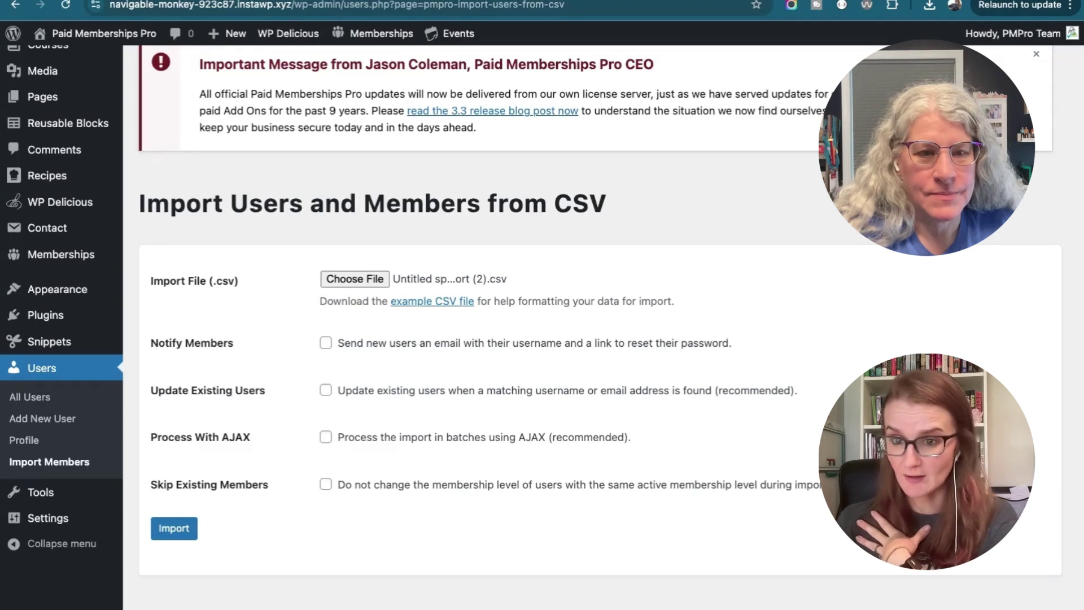
Start the CSV import and wait for the import successful message
{"action": "left_click", "coordinate": [185, 535]}
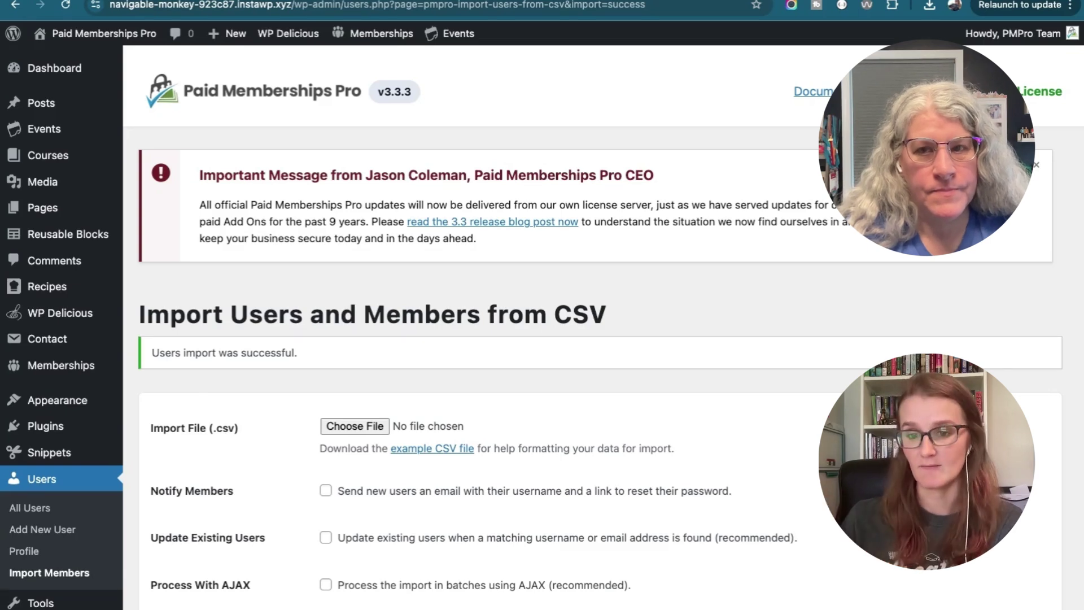
{"action": "mouse_move", "coordinate": [61, 255]}
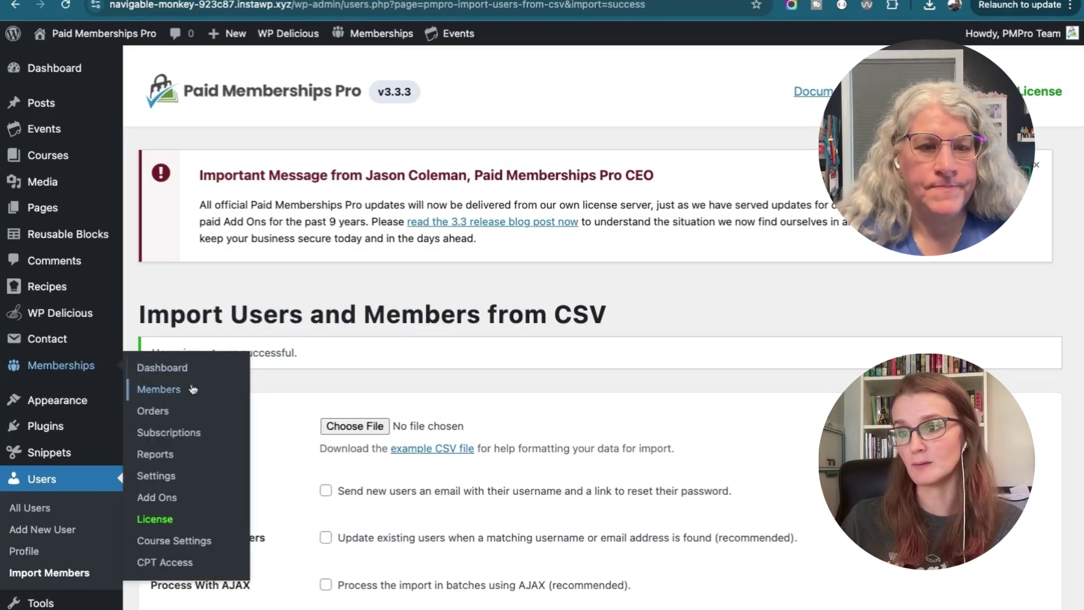
Review the imported Members list and compare its usernames with the Google Sheets rows
{"action": "left_click", "coordinate": [159, 389]}
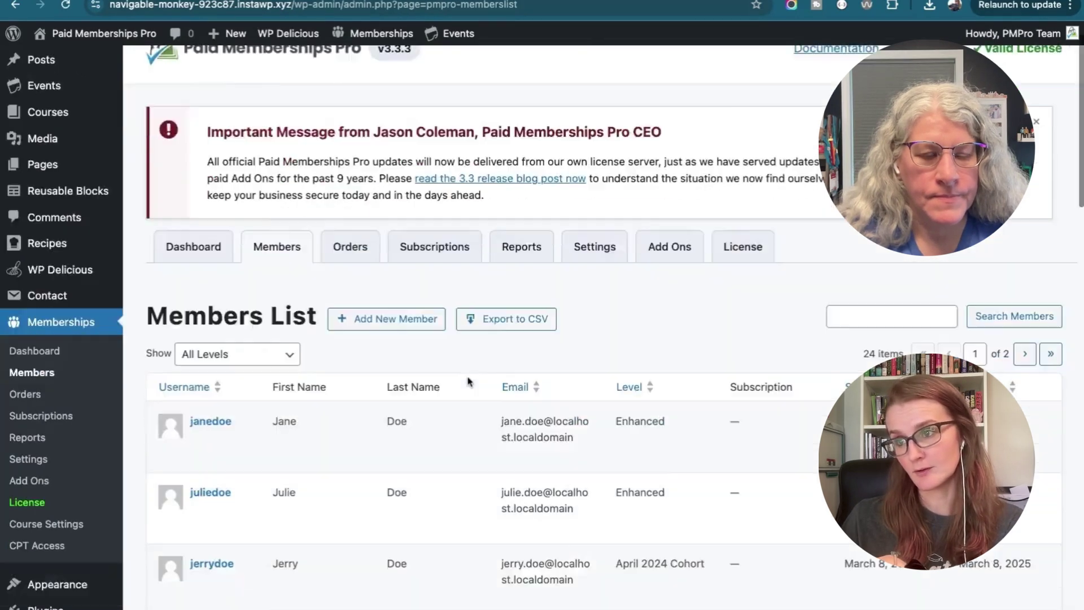
{"action": "scroll", "coordinate": [468, 381], "scroll_direction": "down", "scroll_amount": 2}
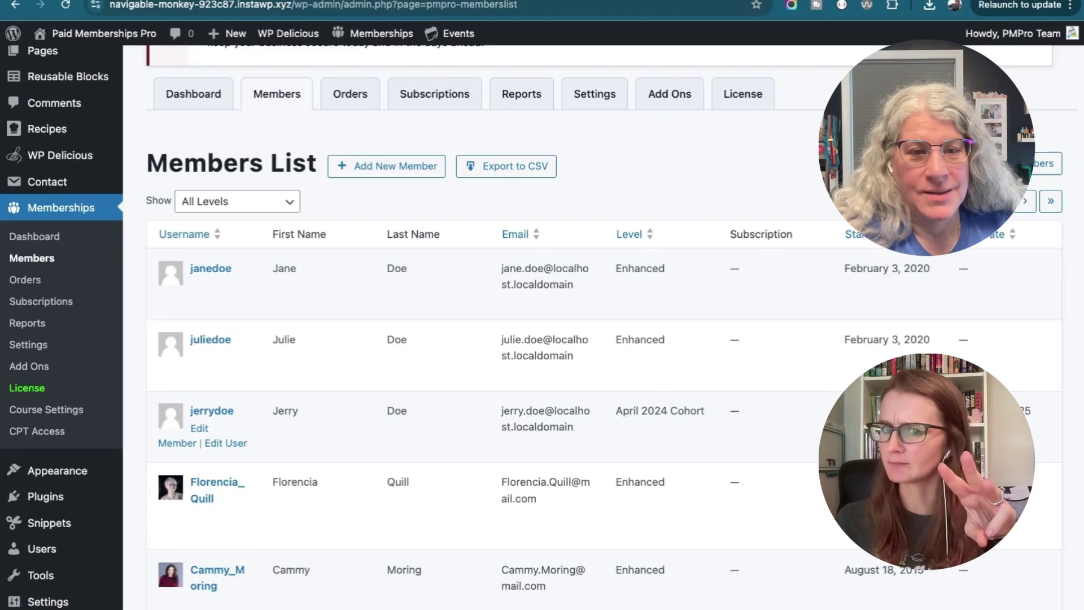
{"action": "mouse_move", "coordinate": [593, 500]}
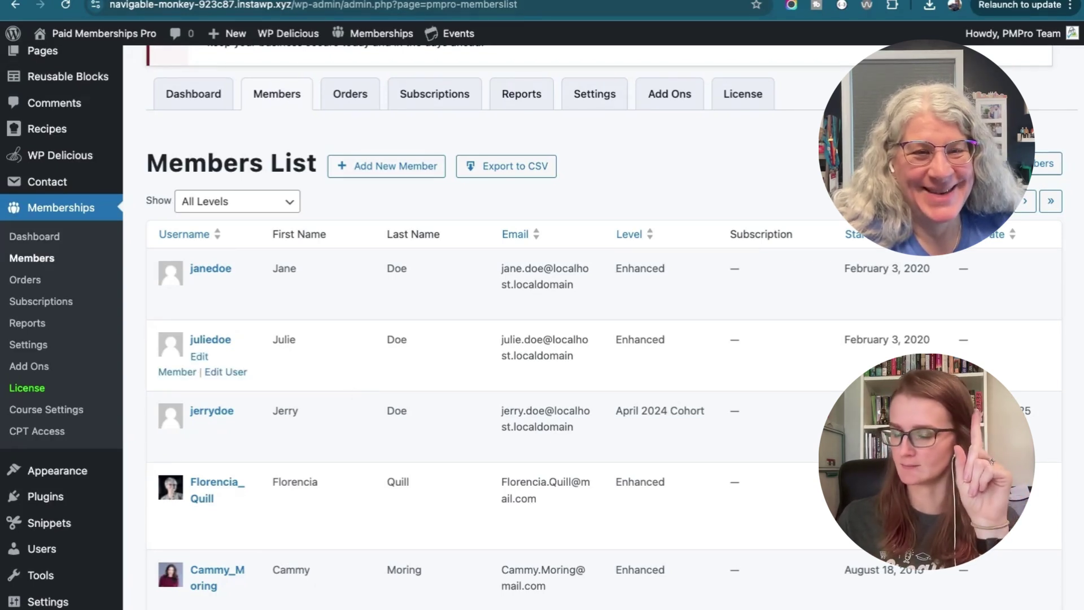
{"action": "scroll", "coordinate": [395, 367], "scroll_direction": "down", "scroll_amount": 1}
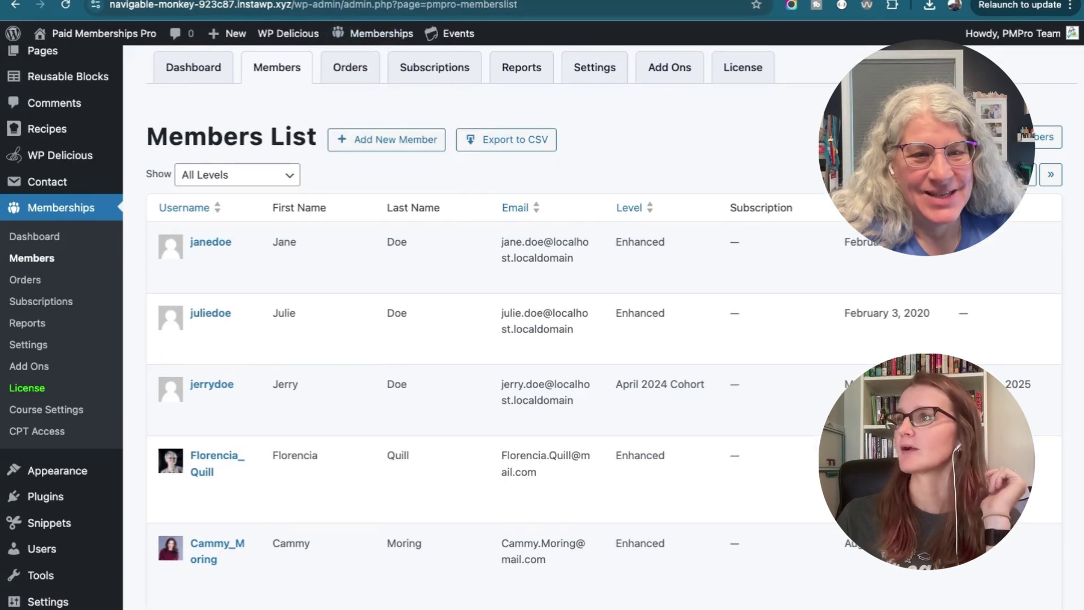
{"action": "key", "text": "ctrl+Tab"}
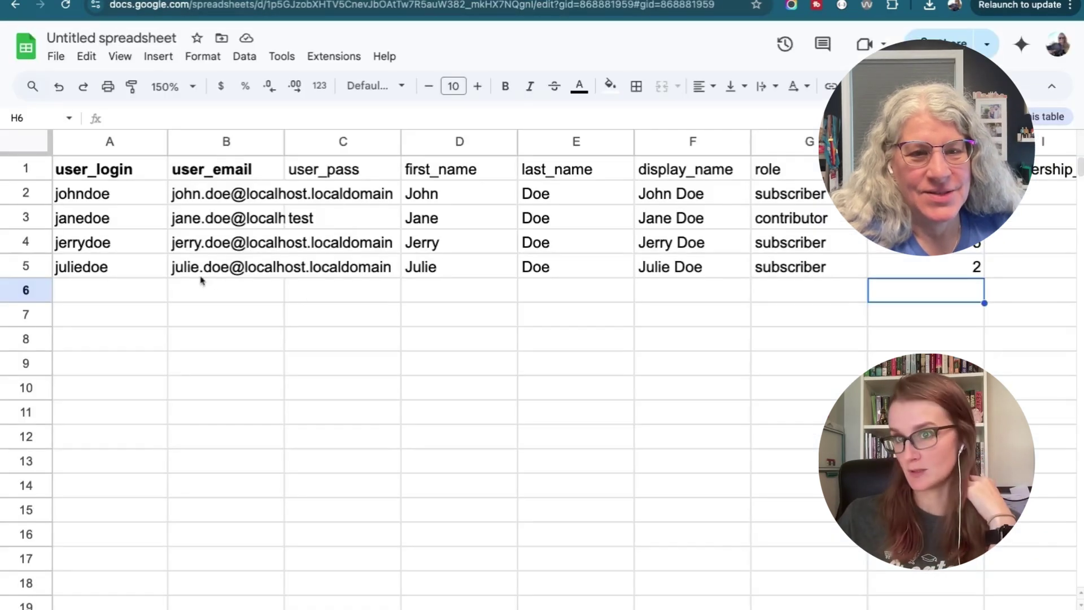
{"action": "left_click", "coordinate": [142, 203]}
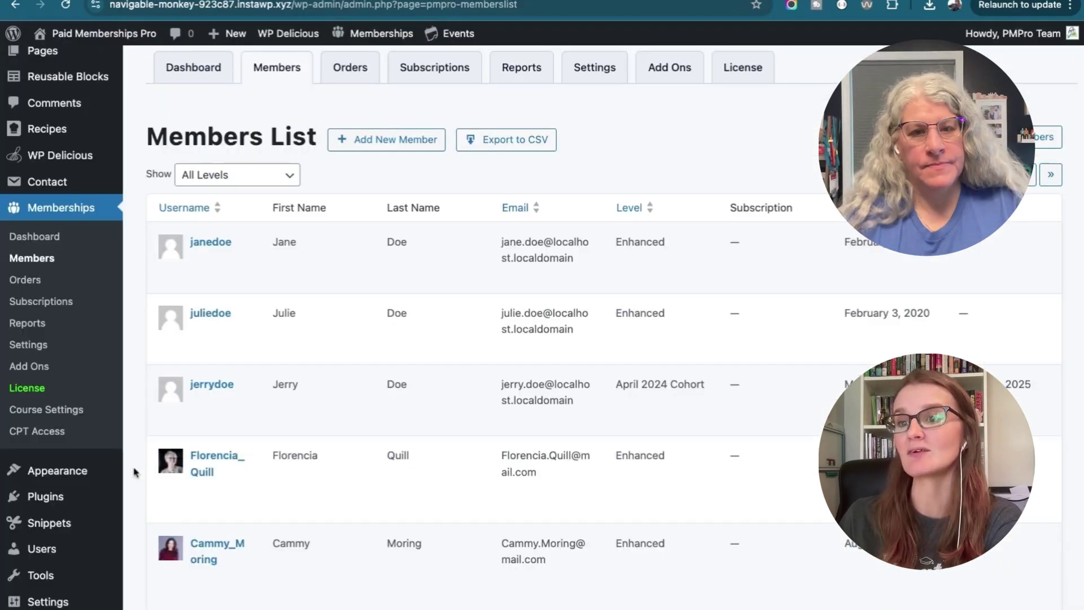
{"action": "left_click", "coordinate": [42, 549]}
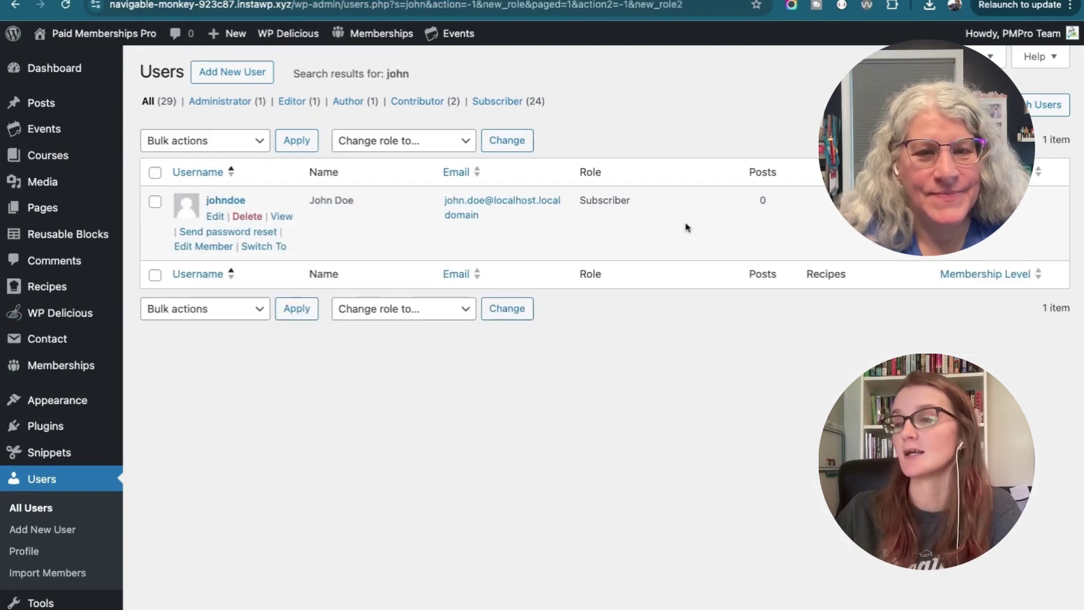
Show johndoe's Membership History: a Beginner level that ended January 2, 2025
{"action": "left_click", "coordinate": [200, 249]}
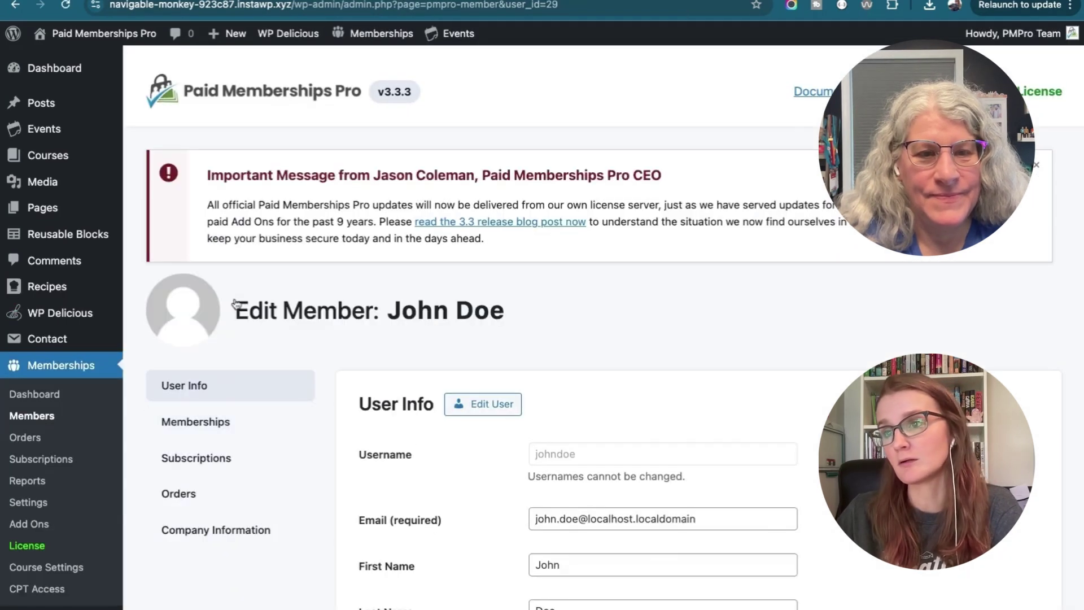
{"action": "left_click", "coordinate": [196, 422]}
{"action": "scroll", "coordinate": [382, 338], "scroll_direction": "down", "scroll_amount": 5}
{"action": "scroll", "coordinate": [383, 338], "scroll_direction": "down", "scroll_amount": 2}
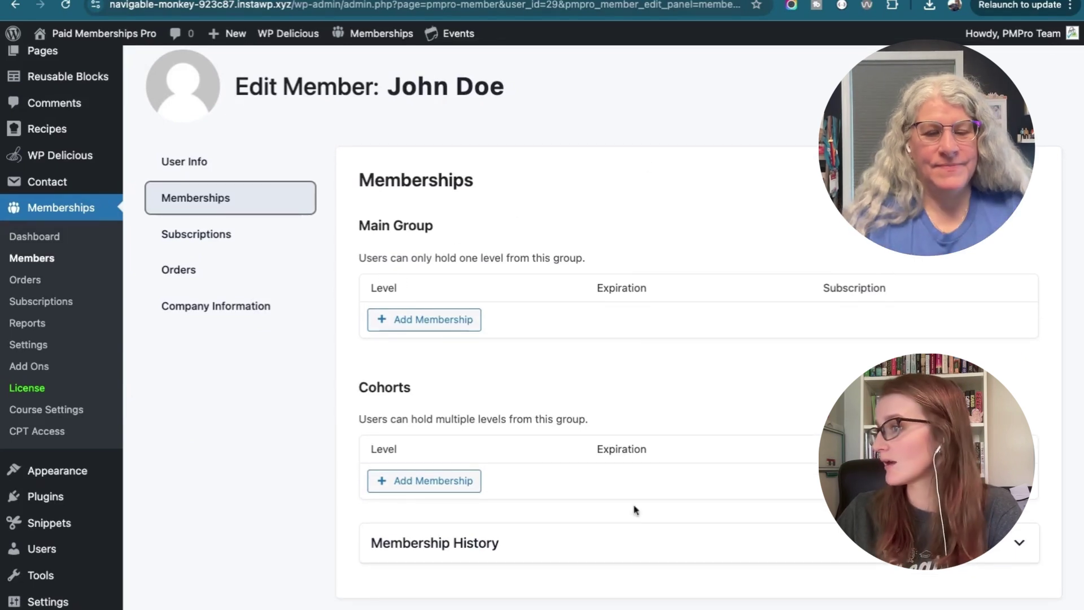
{"action": "left_click", "coordinate": [458, 542]}
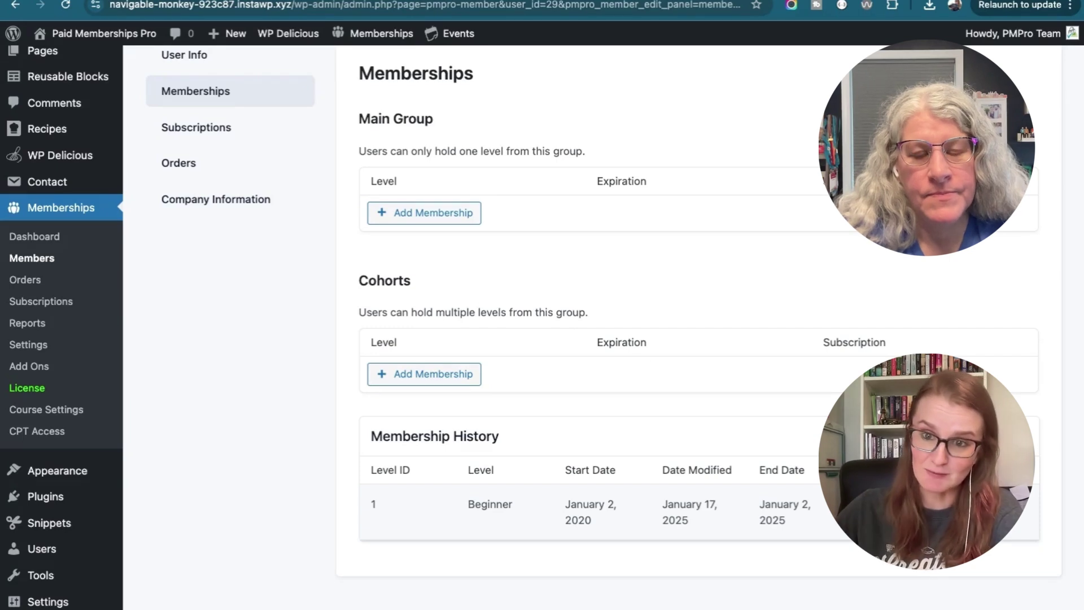
{"action": "key", "text": "ctrl+Tab"}
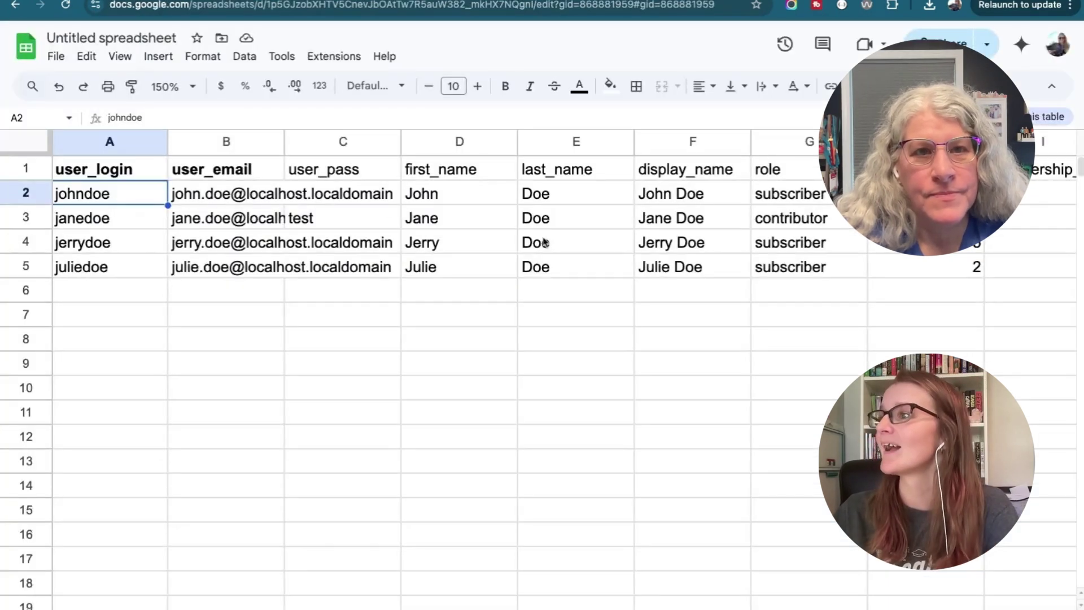
Move along John Doe's row to the membership status, start and end date columns
{"action": "key", "text": "Right"}
{"action": "key", "text": "Right"}
{"action": "key", "text": "Right"}
{"action": "key", "text": "Right"}
{"action": "key", "text": "Right"}
{"action": "key", "text": "Right"}
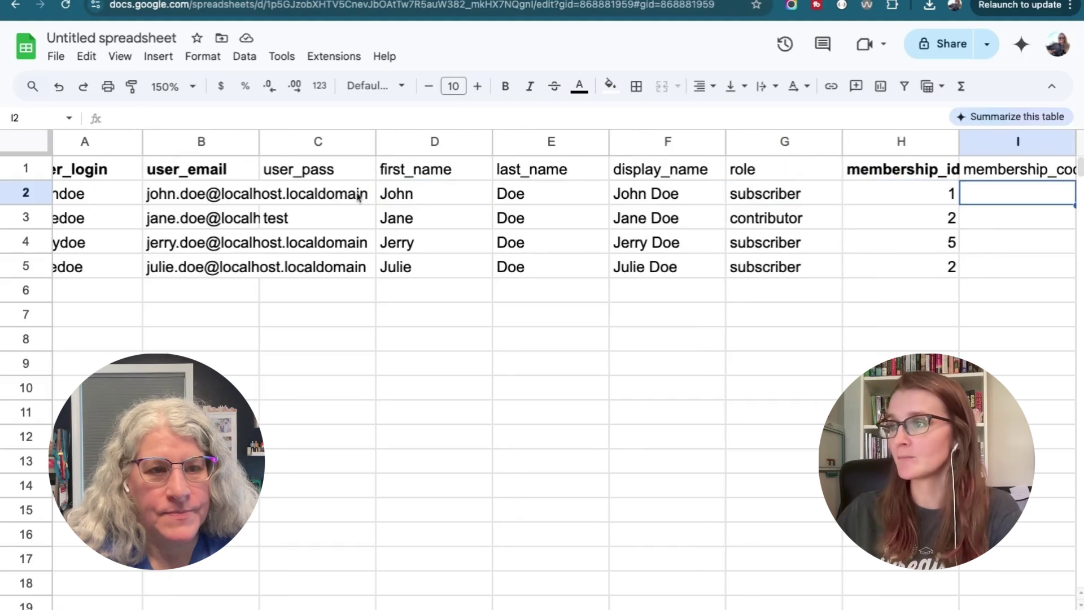
{"action": "key", "text": "Right"}
{"action": "key", "text": "Right"}
{"action": "key", "text": "Right"}
{"action": "key", "text": "Right"}
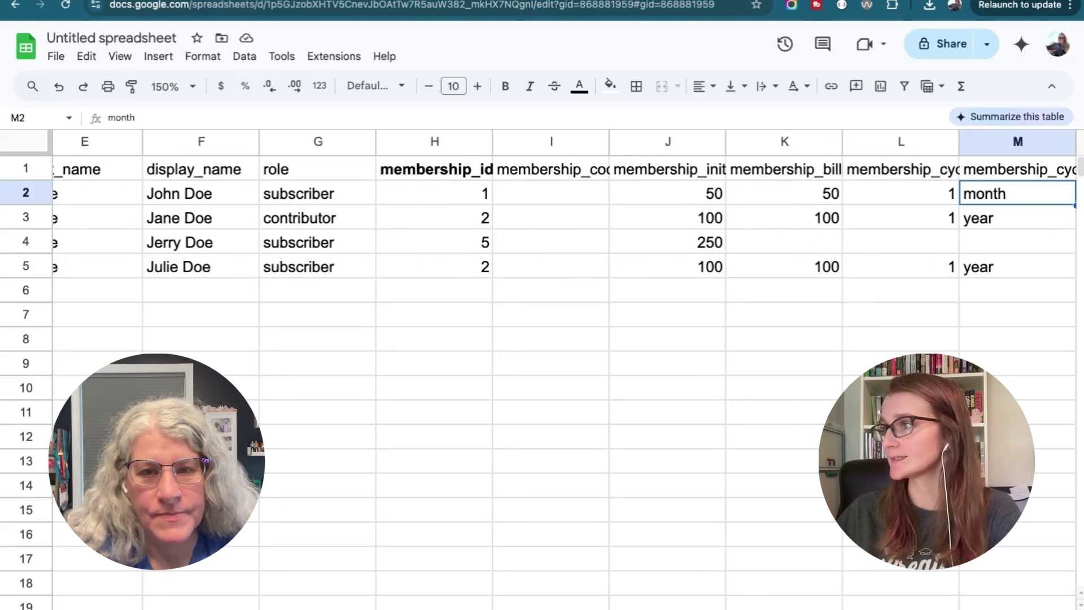
{"action": "left_click", "coordinate": [792, 174]}
{"action": "key", "text": "Right"}
{"action": "key", "text": "Down"}
{"action": "key", "text": "Right"}
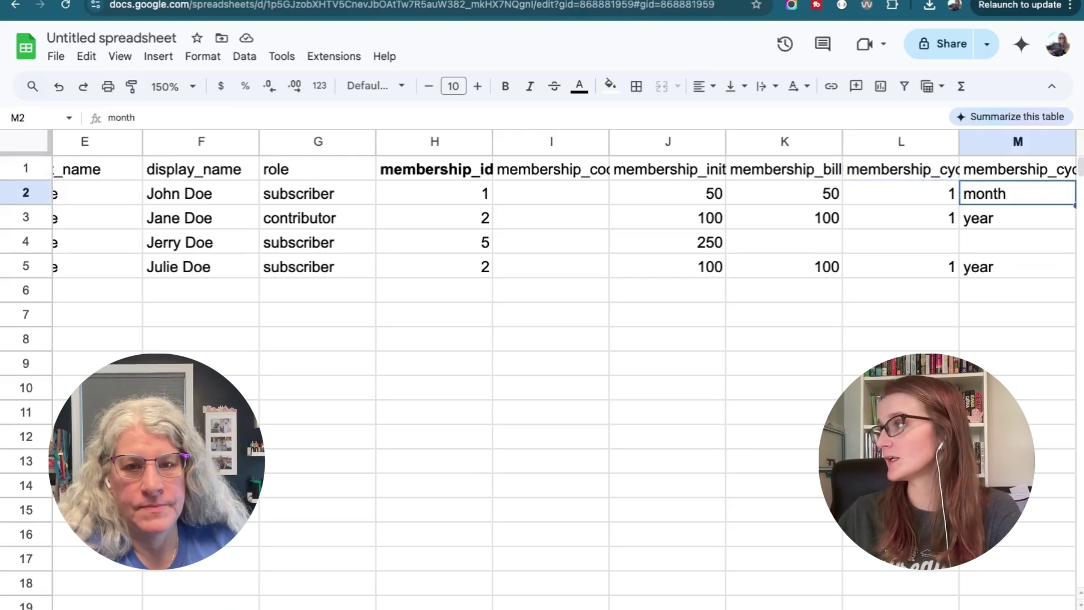
{"action": "key", "text": "Right"}
{"action": "key", "text": "Right"}
{"action": "key", "text": "Right"}
{"action": "key", "text": "Right"}
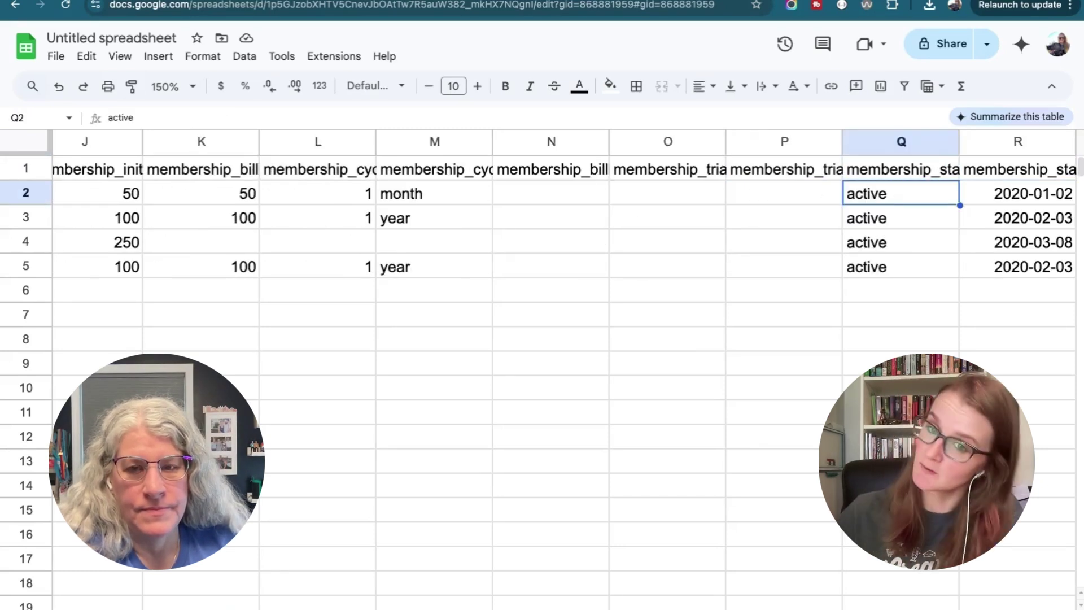
{"action": "key", "text": "Right"}
{"action": "key", "text": "Right"}
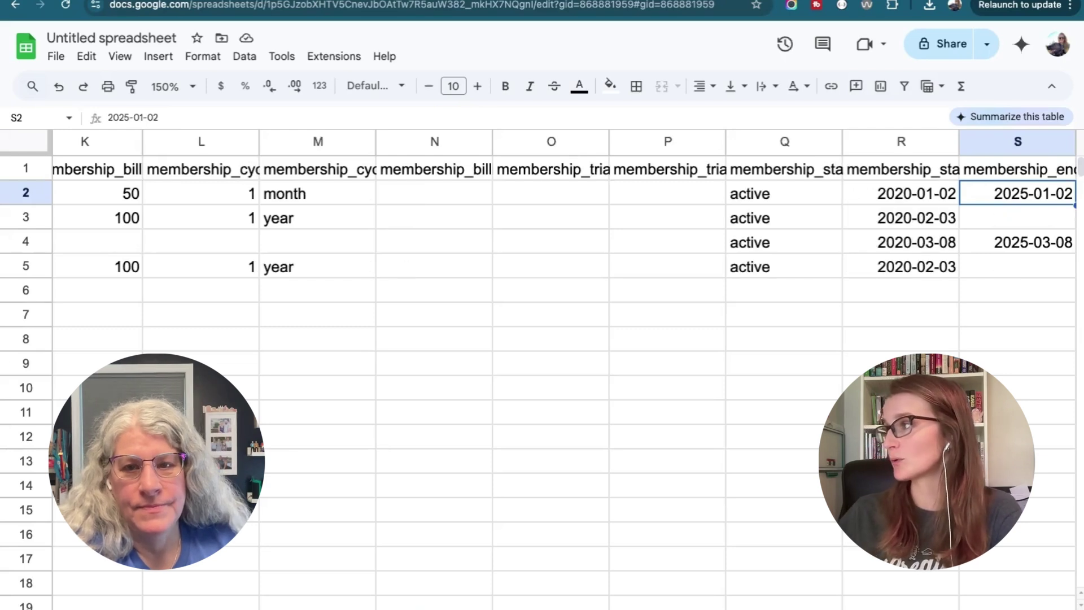
{"action": "scroll", "coordinate": [859, 218], "scroll_direction": "right", "scroll_amount": 4}
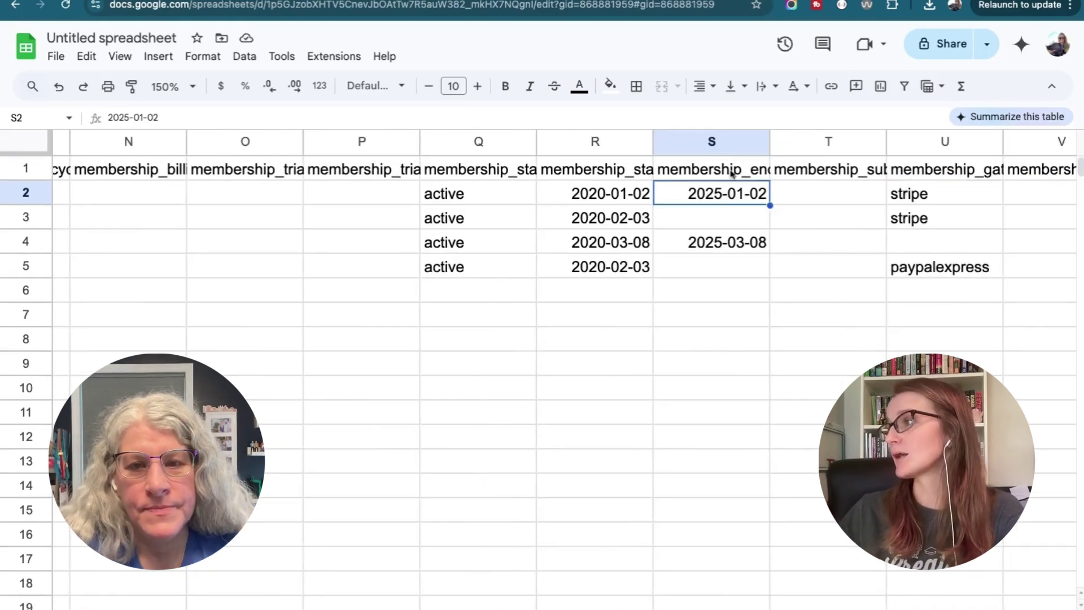
{"action": "key", "text": "Up"}
Delete John Doe's membership end date 2025-01-02 from cell S2
{"action": "left_click", "coordinate": [727, 194]}
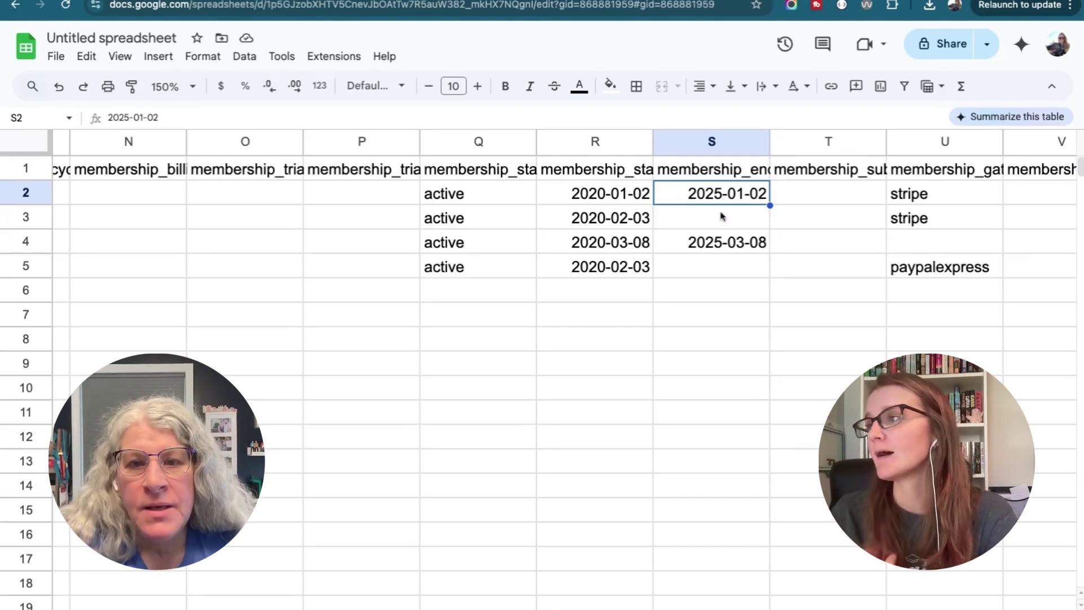
{"action": "left_click", "coordinate": [708, 217]}
{"action": "left_click", "coordinate": [678, 193]}
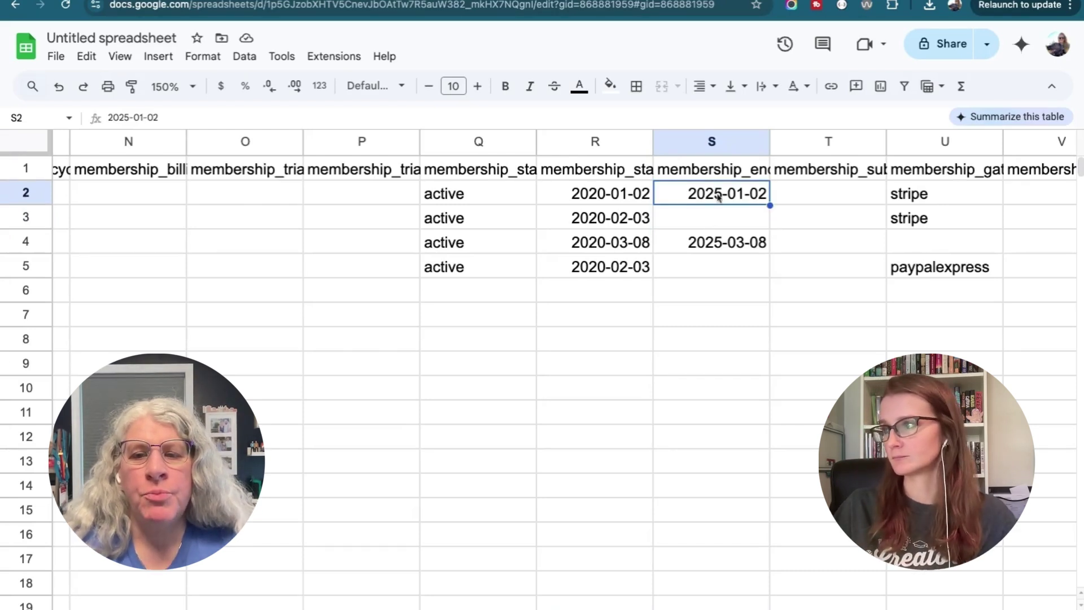
{"action": "key", "text": "Delete"}
{"action": "left_click", "coordinate": [727, 222]}
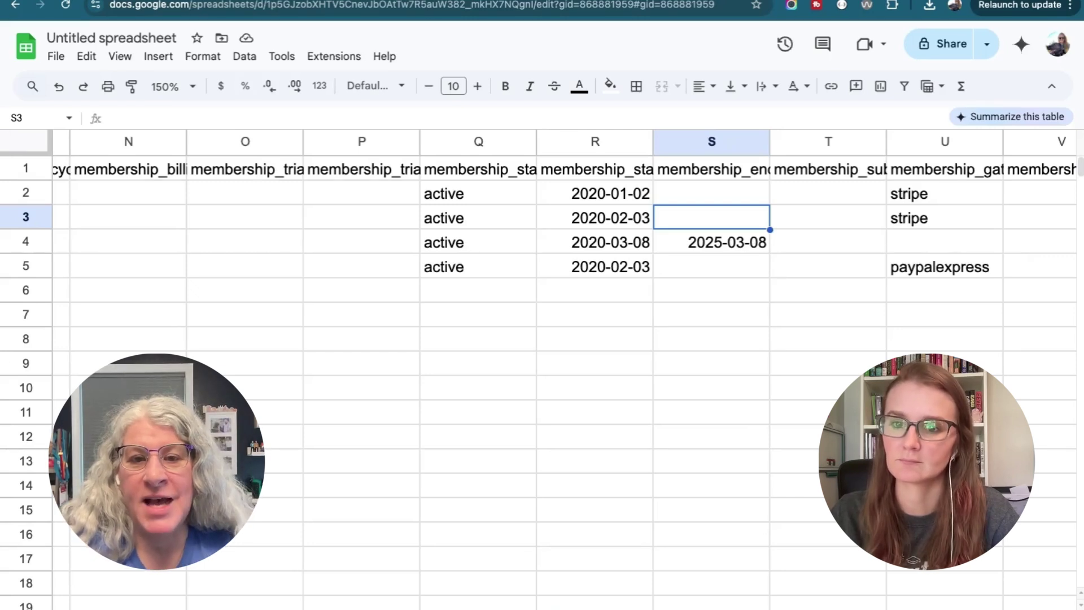
Copy Jerry Doe's end date 2025-03-08 into John Doe's end date cell
{"action": "left_click", "coordinate": [731, 245]}
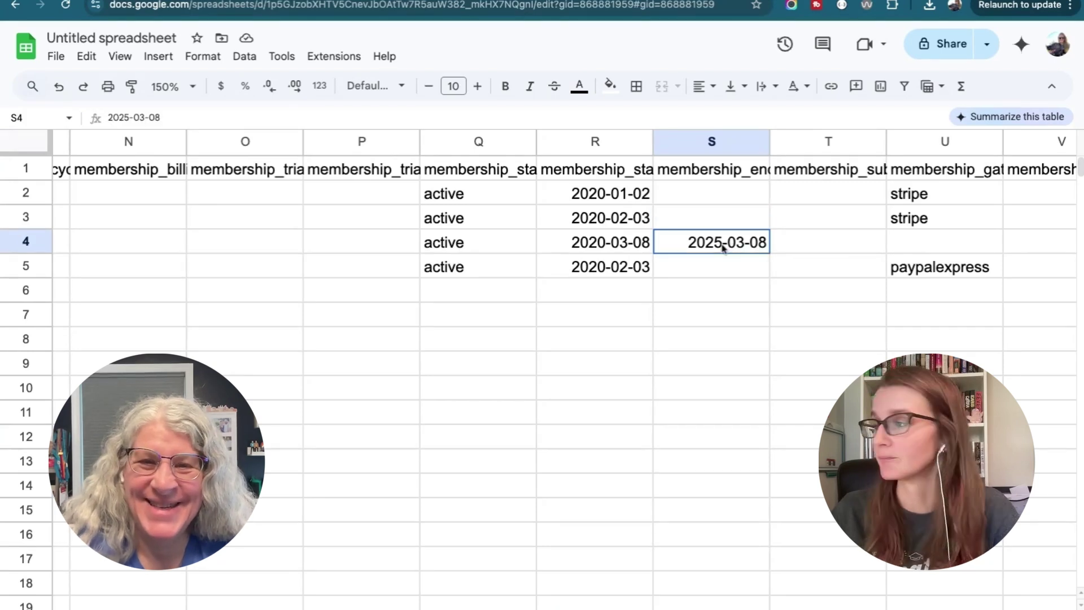
{"action": "left_click", "coordinate": [715, 203]}
{"action": "type", "text": "2025-03-08"}
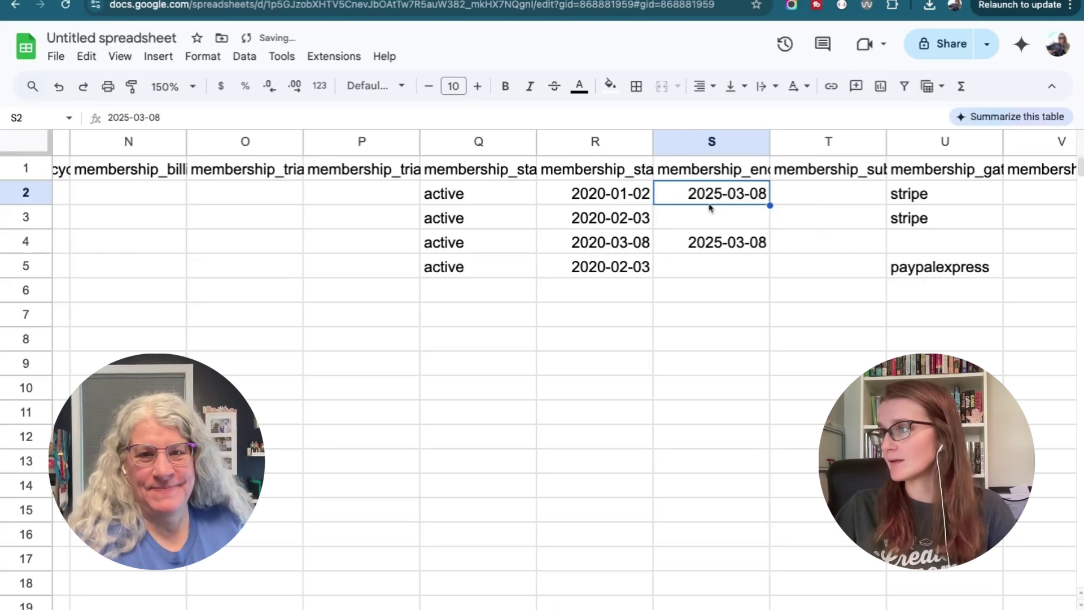
{"action": "left_click", "coordinate": [712, 223]}
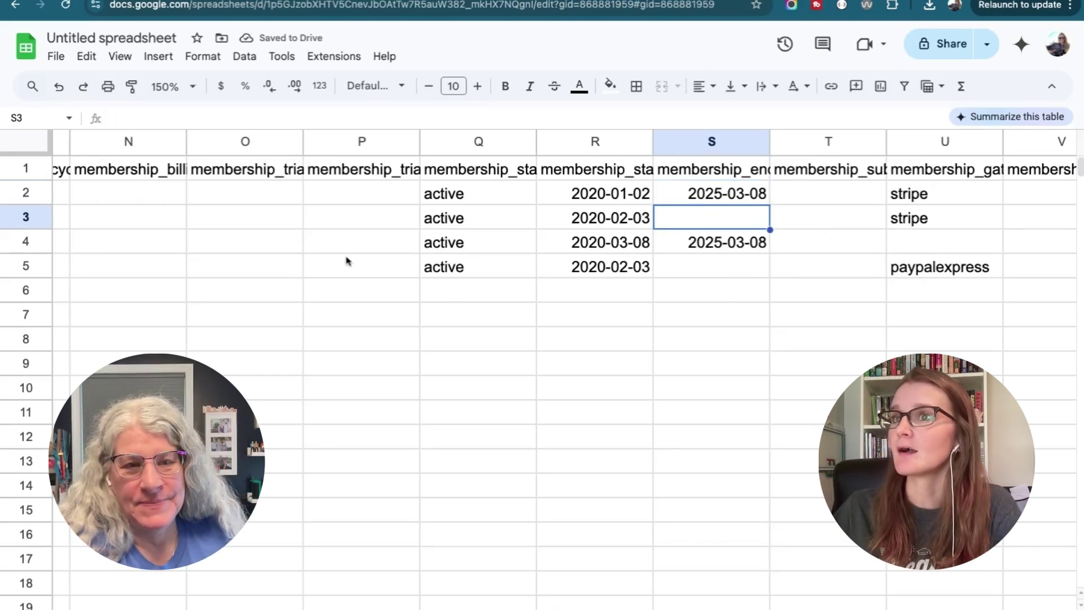
Download the members sheet as a CSV file
{"action": "left_click", "coordinate": [56, 56]}
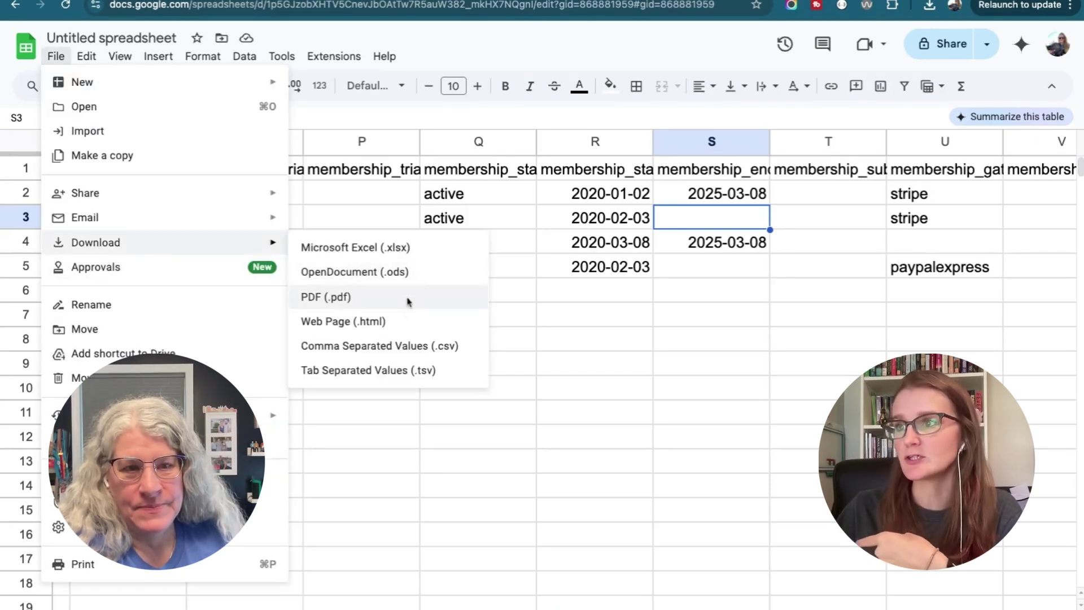
{"action": "mouse_move", "coordinate": [95, 243]}
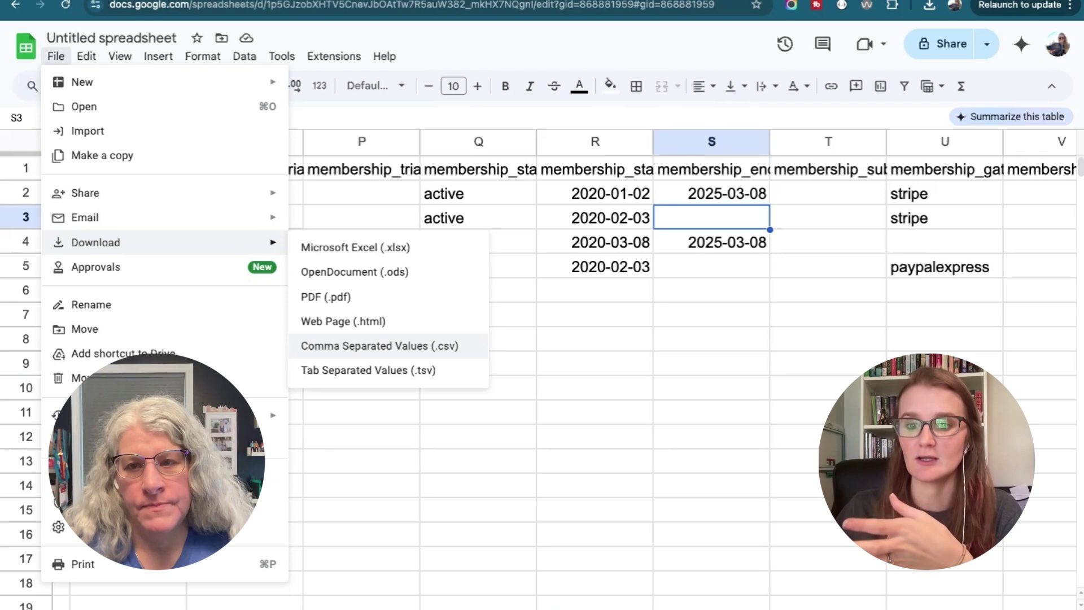
{"action": "left_click", "coordinate": [380, 345]}
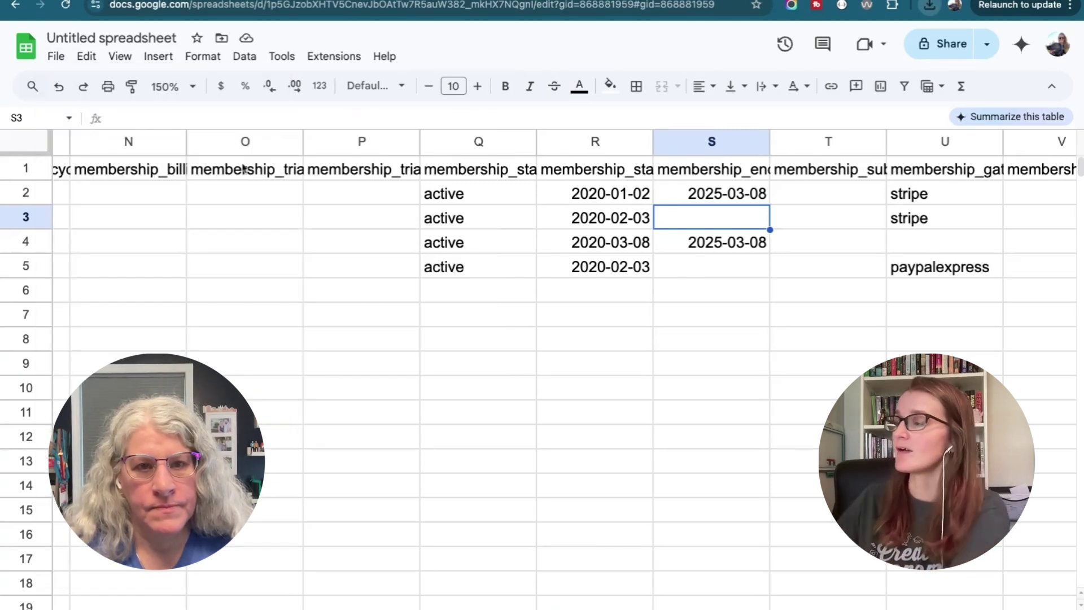
{"action": "key", "text": "ctrl+Tab"}
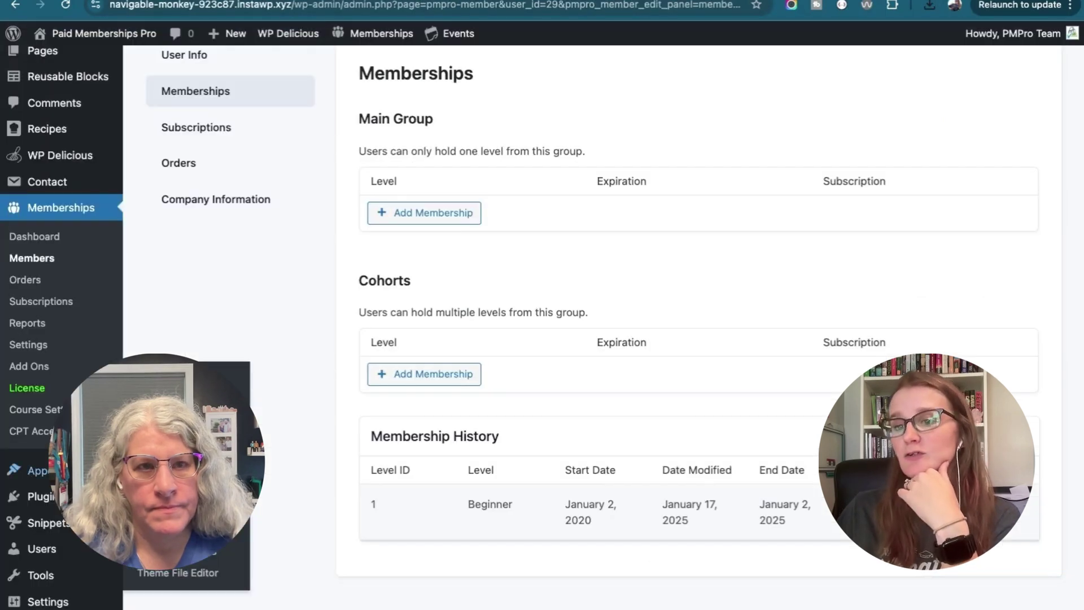
{"action": "mouse_move", "coordinate": [41, 549]}
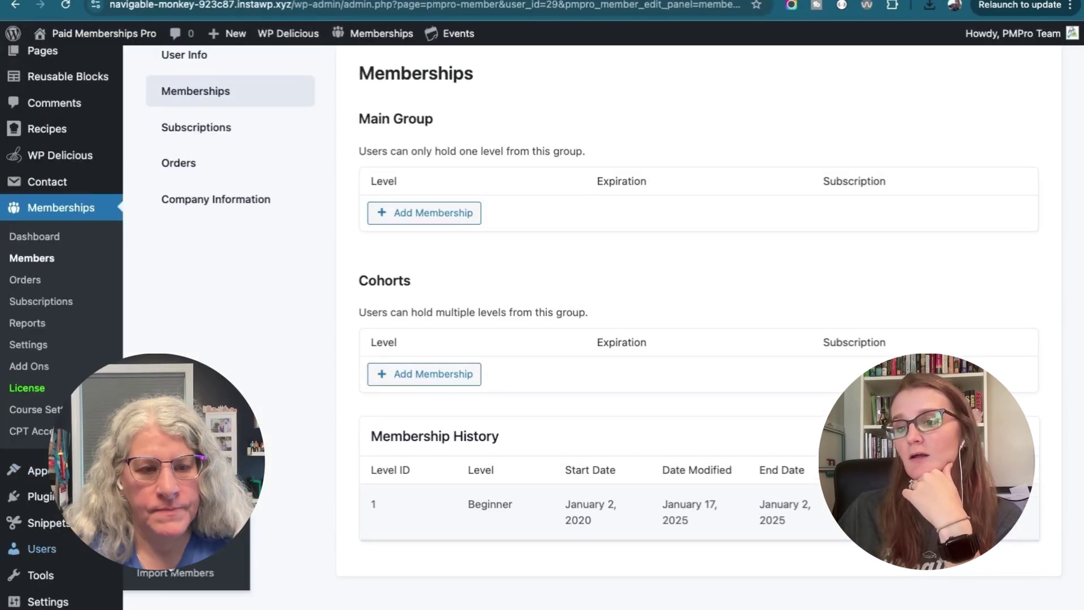
On the Import Members page, select the edited members CSV file
{"action": "left_click", "coordinate": [182, 576]}
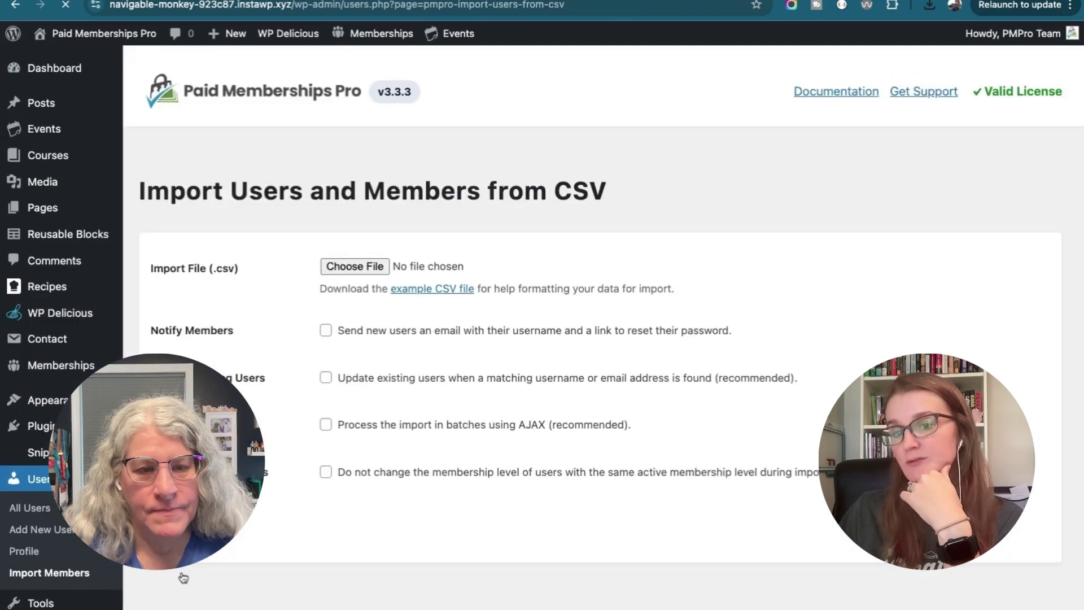
{"action": "scroll", "coordinate": [276, 305], "scroll_direction": "down", "scroll_amount": 1}
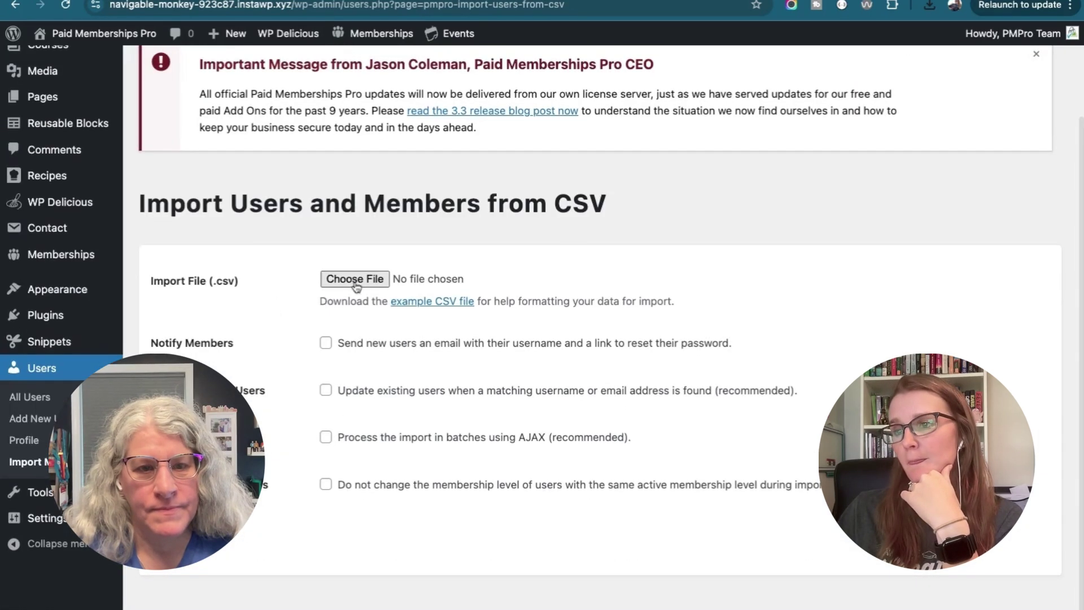
{"action": "left_click", "coordinate": [358, 281]}
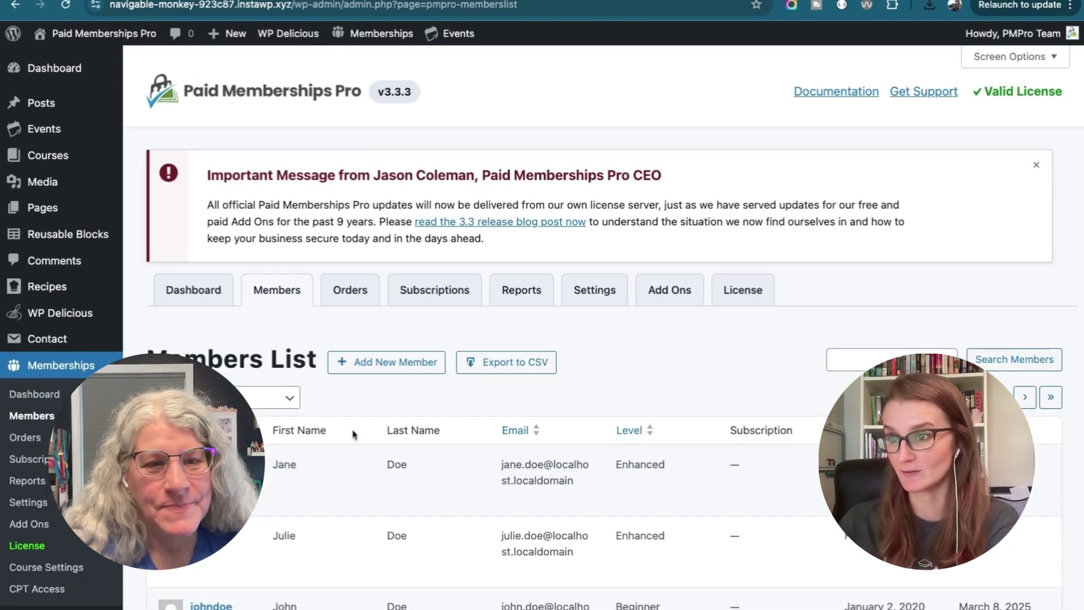
{"action": "scroll", "coordinate": [354, 434], "scroll_direction": "down", "scroll_amount": 5}
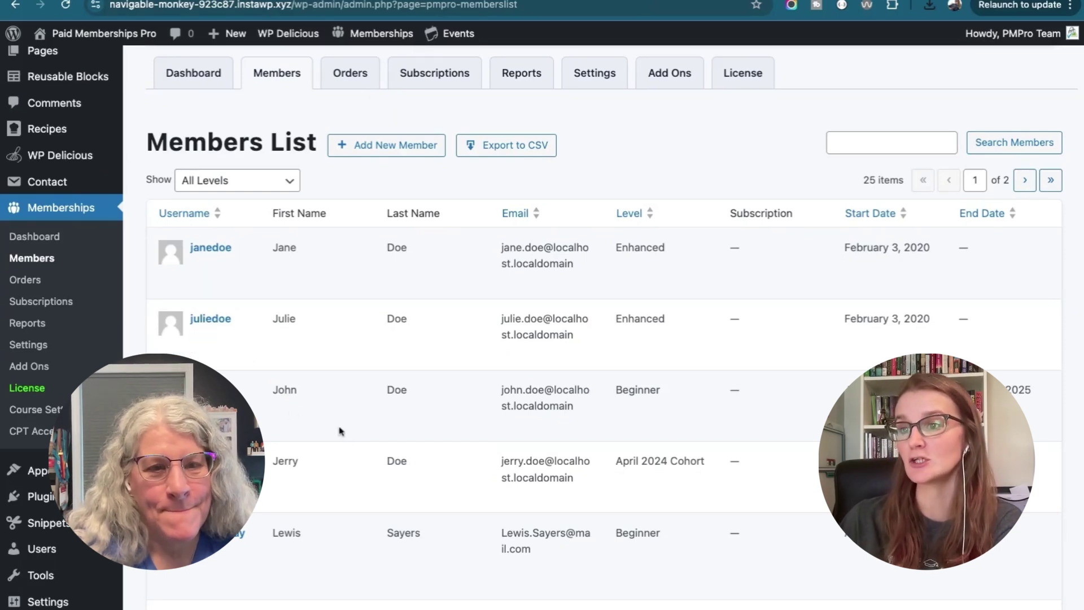
{"action": "scroll", "coordinate": [339, 431], "scroll_direction": "down", "scroll_amount": 3}
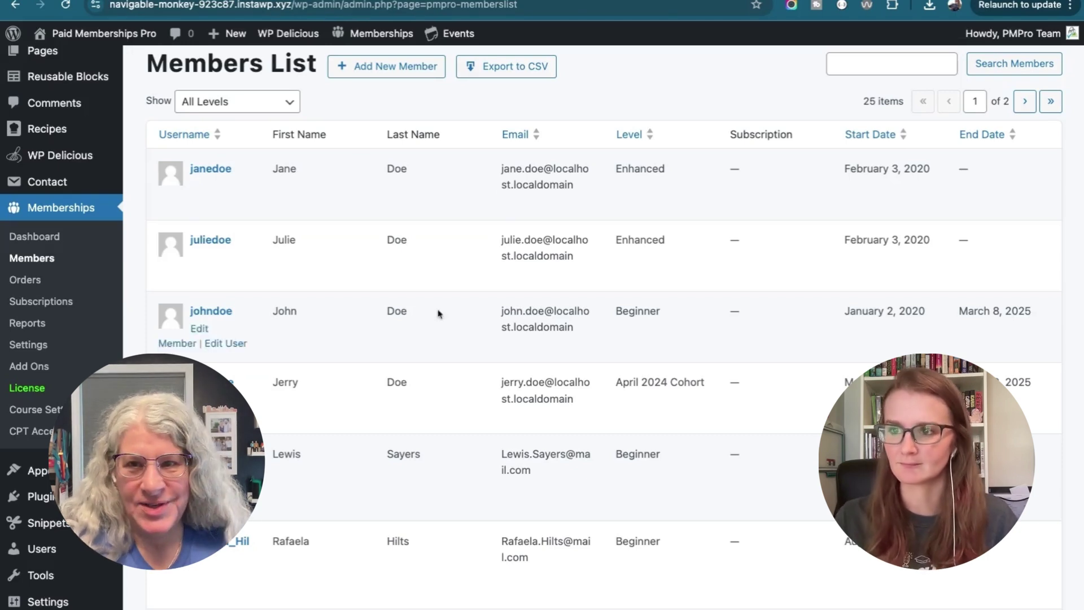
{"action": "left_click", "coordinate": [292, 102]}
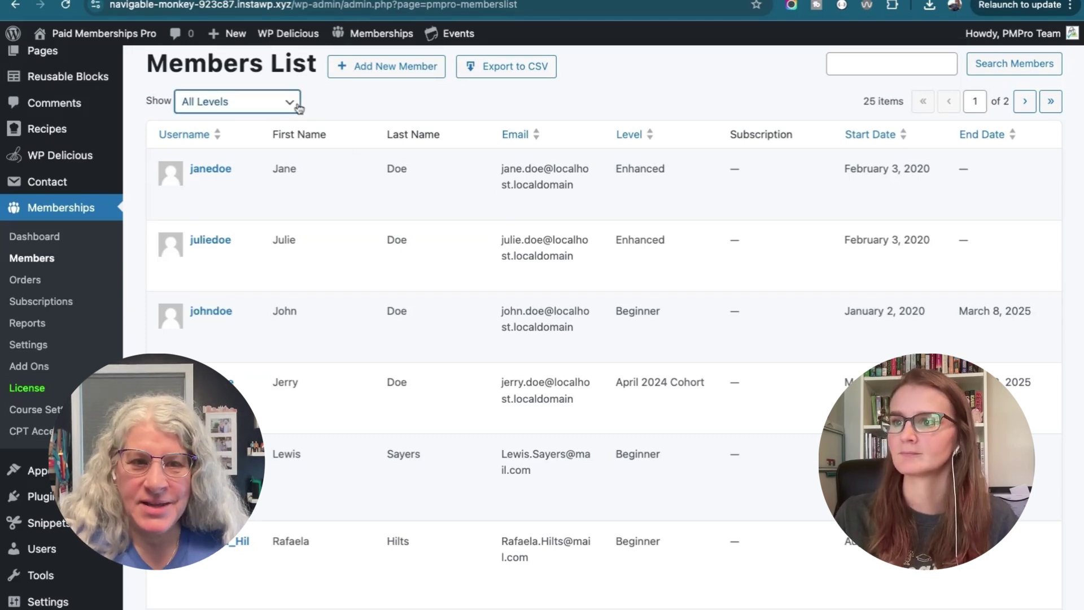
{"action": "left_click", "coordinate": [237, 119]}
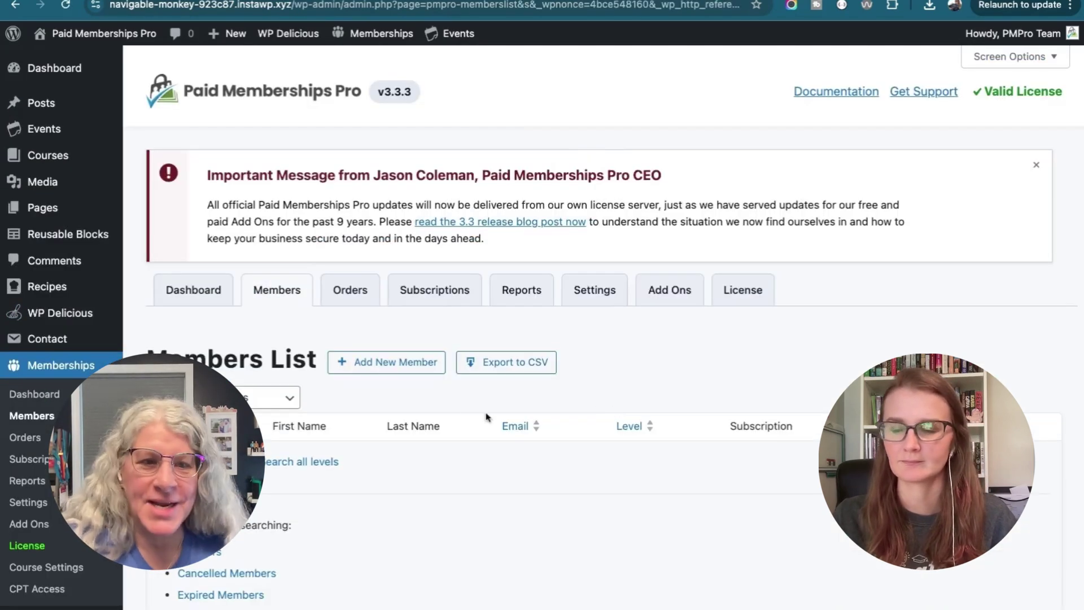
{"action": "scroll", "coordinate": [487, 417], "scroll_direction": "down", "scroll_amount": 1}
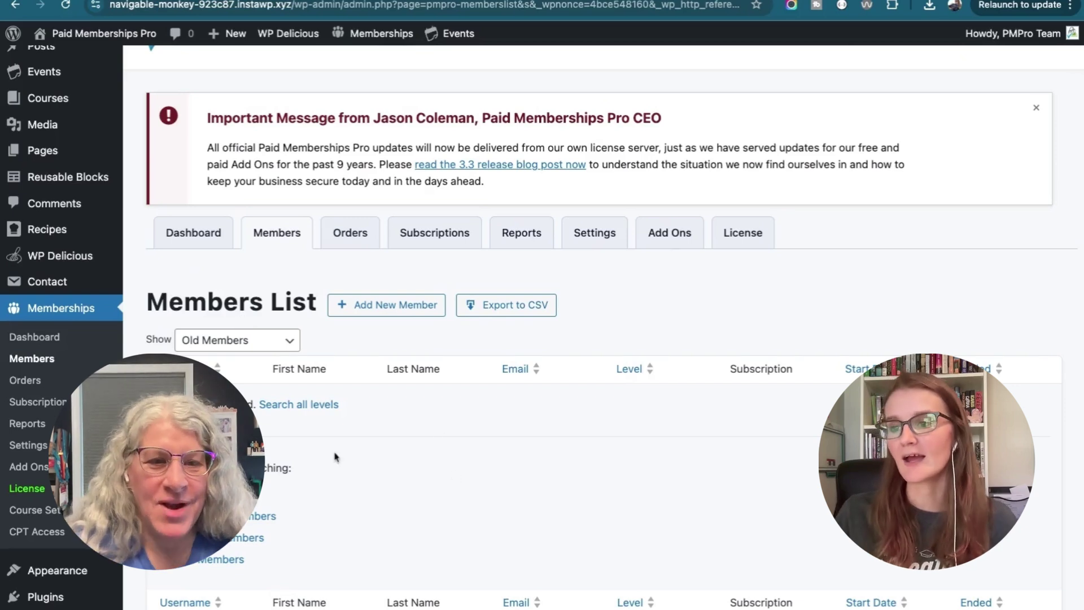
{"action": "scroll", "coordinate": [335, 458], "scroll_direction": "down", "scroll_amount": 2}
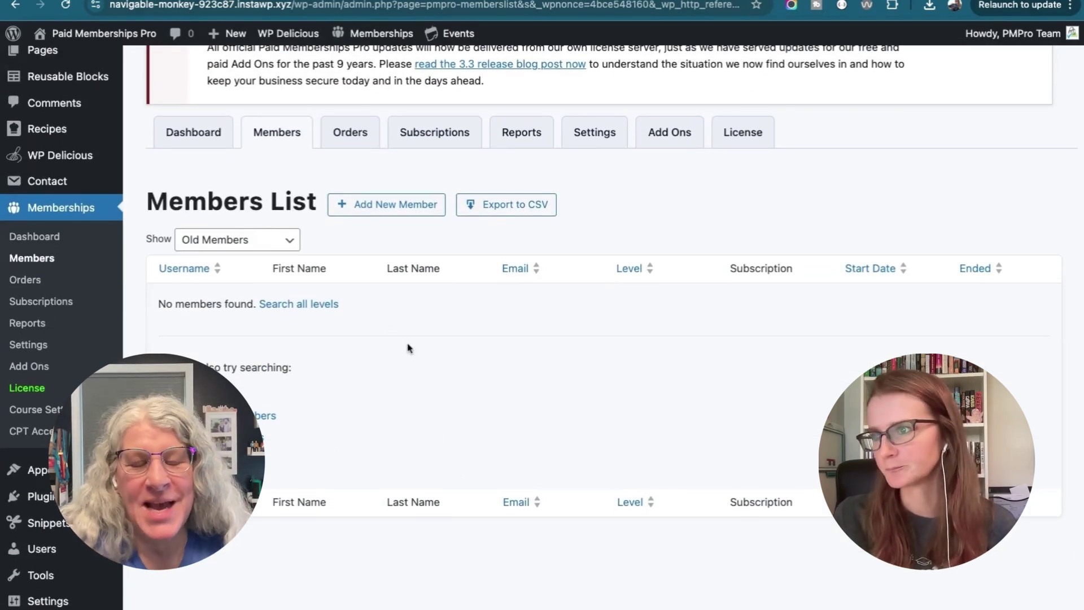
{"action": "left_click", "coordinate": [294, 246]}
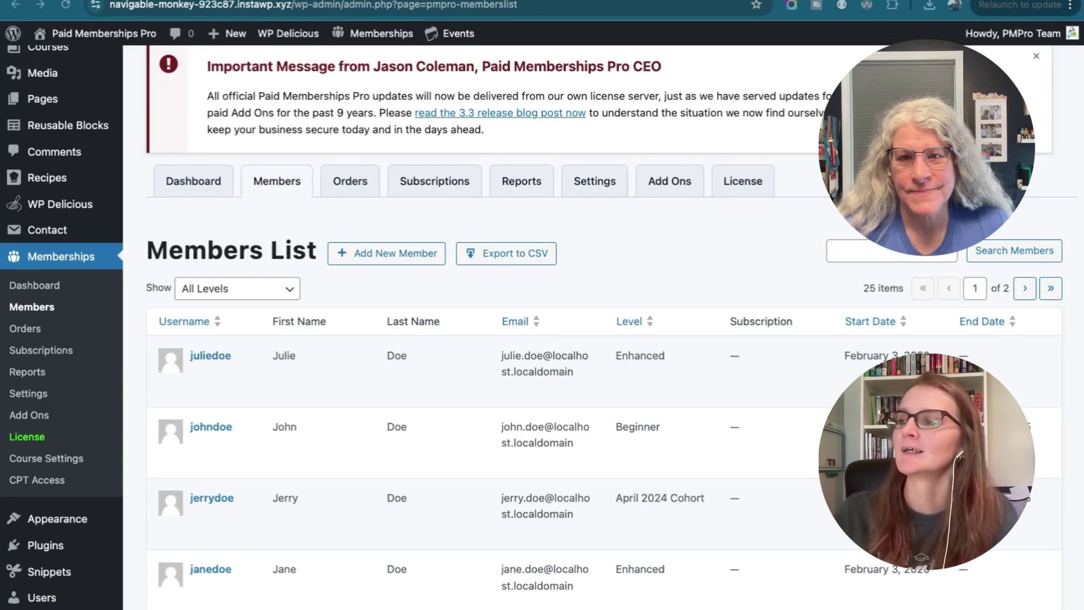
Go to the Paid Memberships Pro User Fields settings page
{"action": "left_click", "coordinate": [609, 190]}
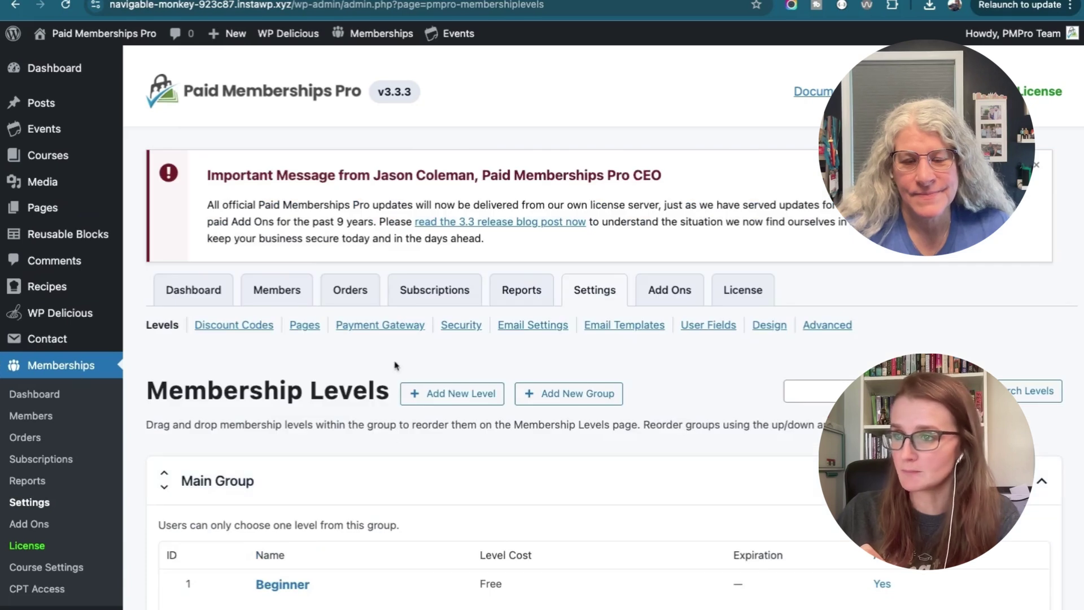
{"action": "scroll", "coordinate": [395, 365], "scroll_direction": "down", "scroll_amount": 1}
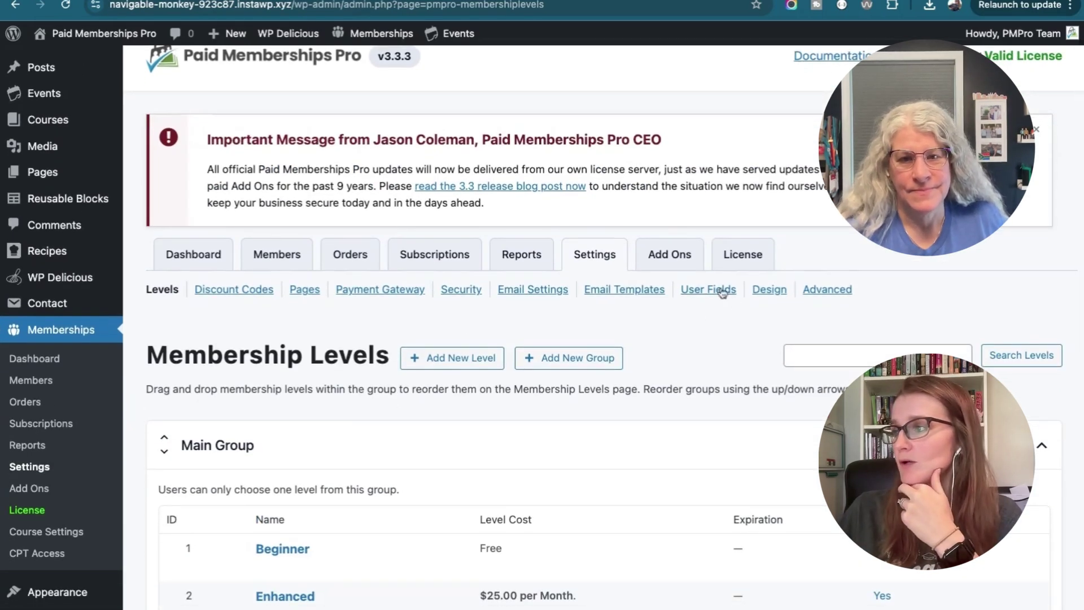
{"action": "left_click", "coordinate": [709, 289]}
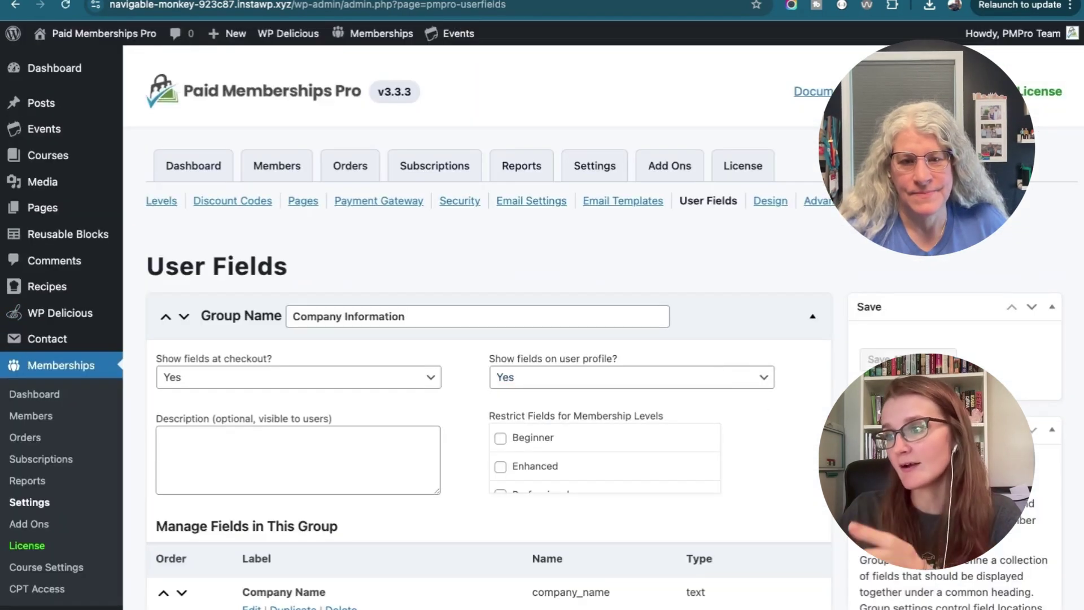
{"action": "scroll", "coordinate": [487, 340], "scroll_direction": "down", "scroll_amount": 3}
{"action": "scroll", "coordinate": [488, 340], "scroll_direction": "down", "scroll_amount": 2}
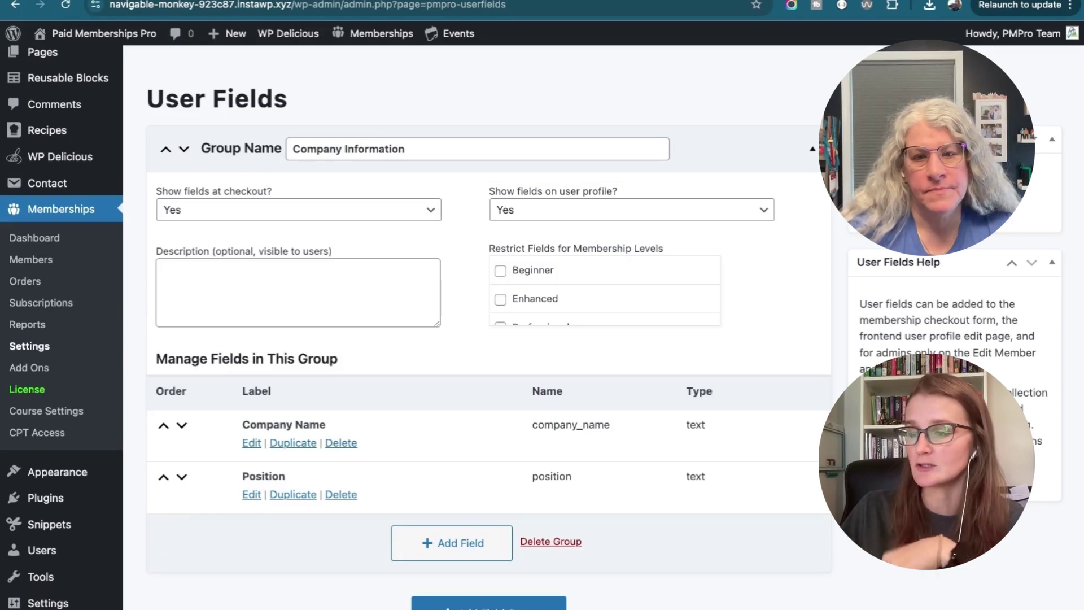
{"action": "scroll", "coordinate": [781, 460], "scroll_direction": "down", "scroll_amount": 1}
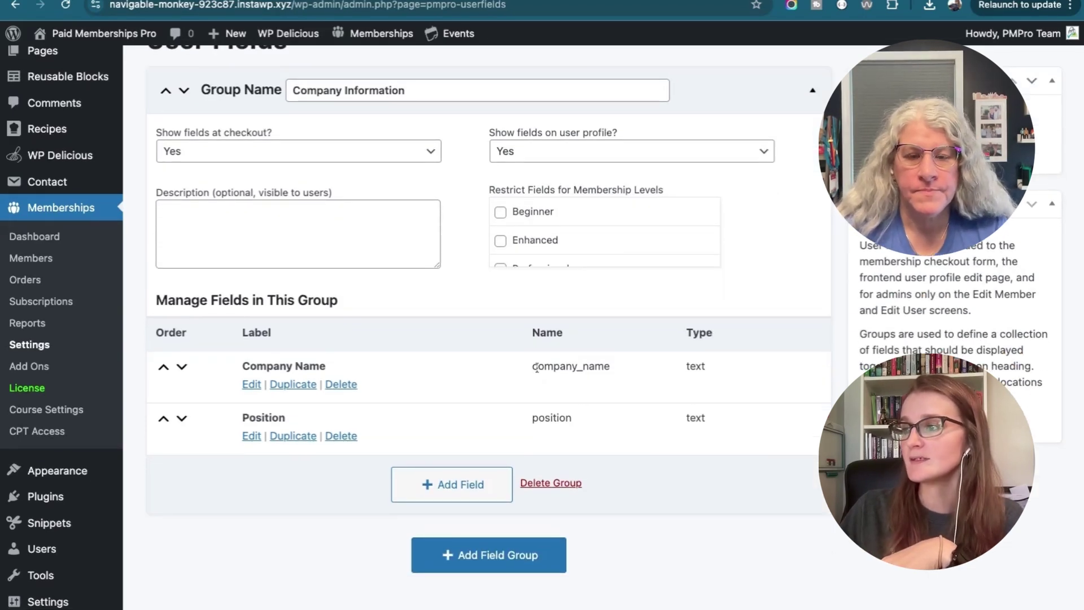
{"action": "left_click_drag", "start_coordinate": [533, 367], "coordinate": [610, 366]}
{"action": "key", "text": "ctrl+c"}
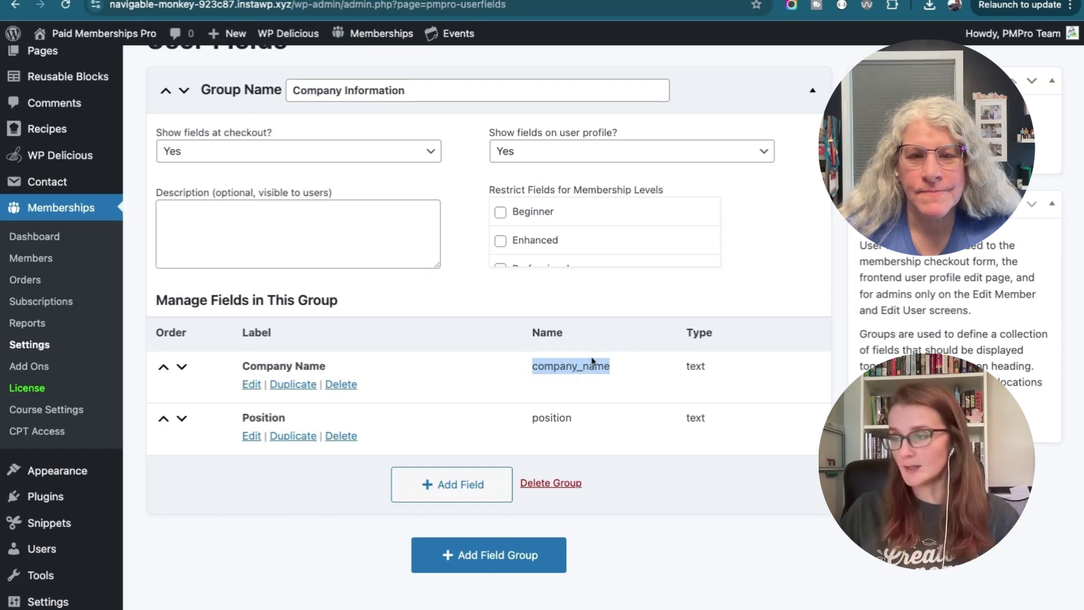
Insert a new column after membership_id headed company_name
{"action": "key", "text": "ctrl+Tab"}
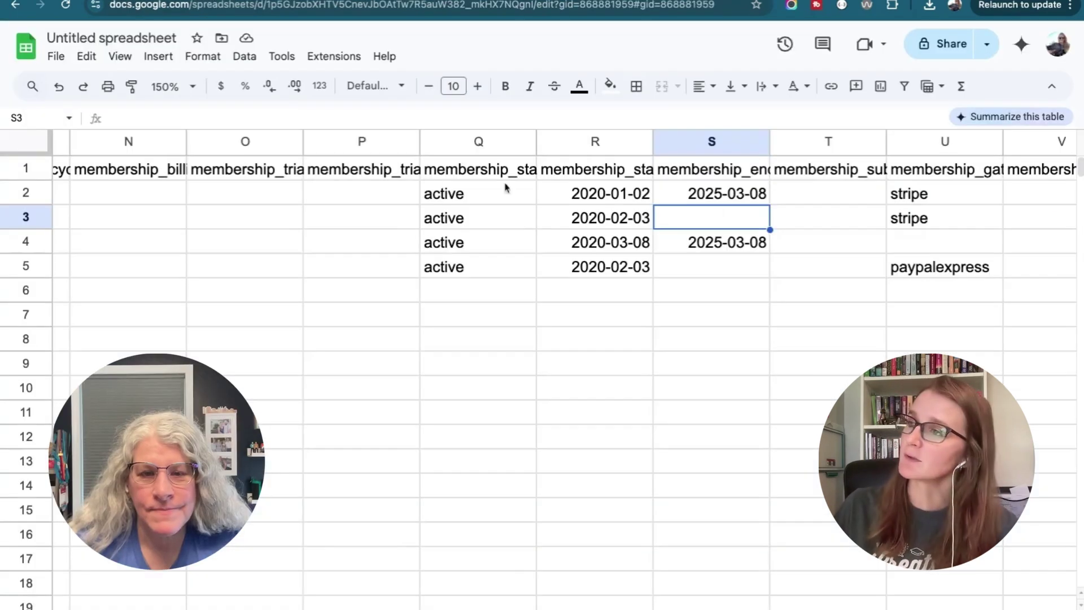
{"action": "scroll", "coordinate": [596, 252], "scroll_direction": "left", "scroll_amount": 1}
{"action": "scroll", "coordinate": [595, 252], "scroll_direction": "left", "scroll_amount": 4}
{"action": "scroll", "coordinate": [595, 253], "scroll_direction": "left", "scroll_amount": 4}
{"action": "scroll", "coordinate": [595, 252], "scroll_direction": "left", "scroll_amount": 3}
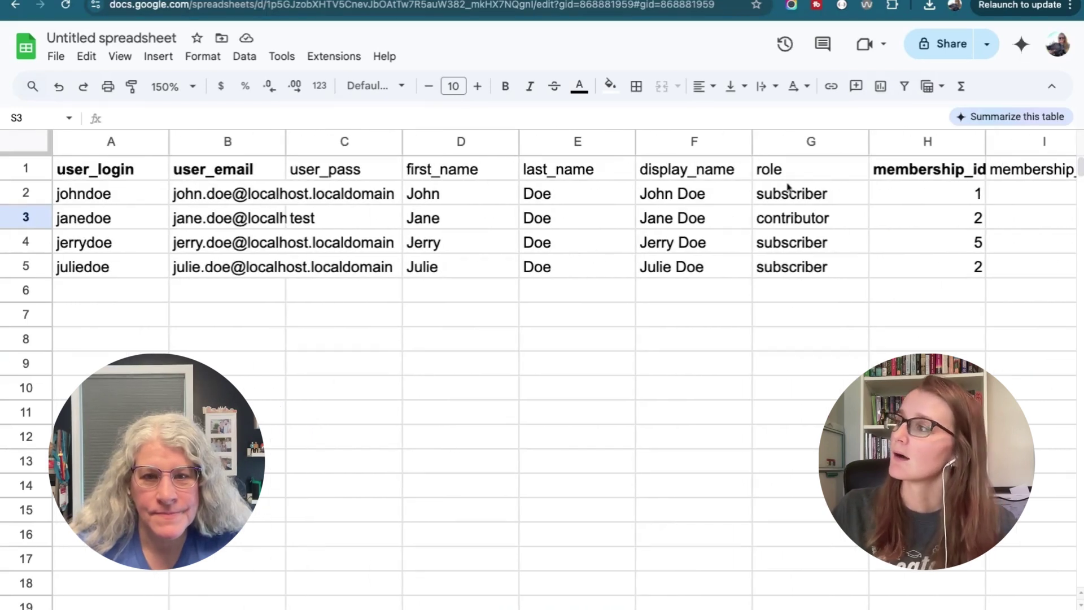
{"action": "scroll", "coordinate": [813, 186], "scroll_direction": "right", "scroll_amount": 1}
{"action": "right_click", "coordinate": [852, 146]}
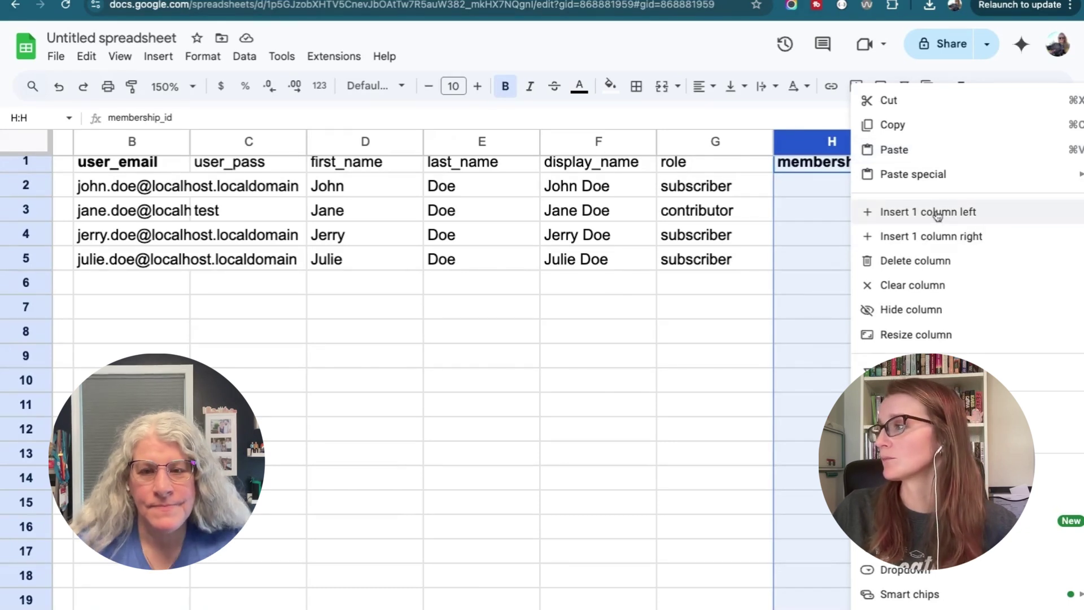
{"action": "left_click", "coordinate": [938, 236]}
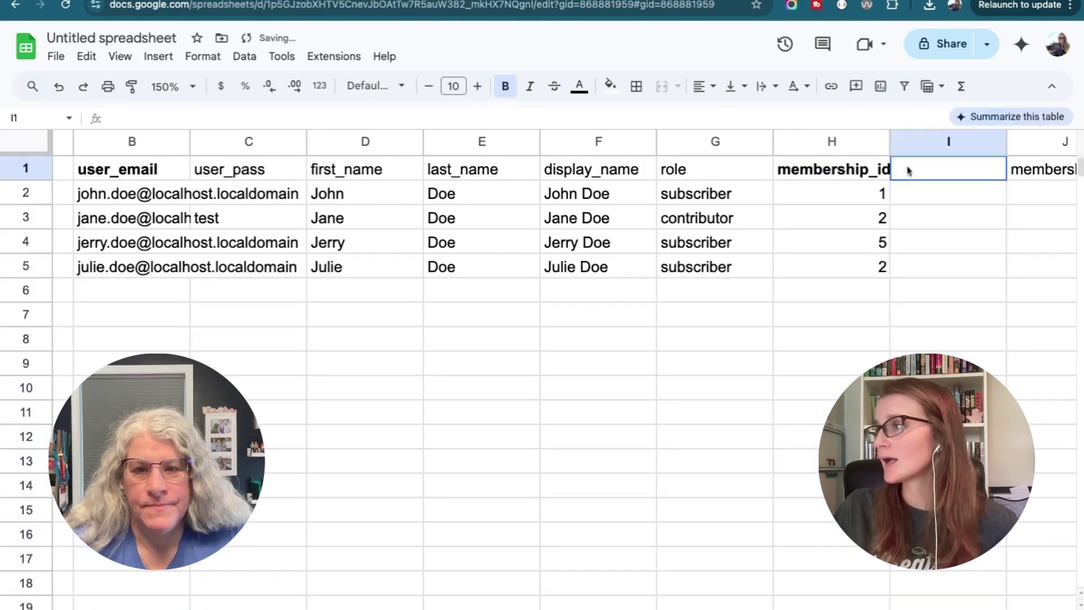
{"action": "left_click", "coordinate": [931, 170]}
{"action": "key", "text": "ctrl+v"}
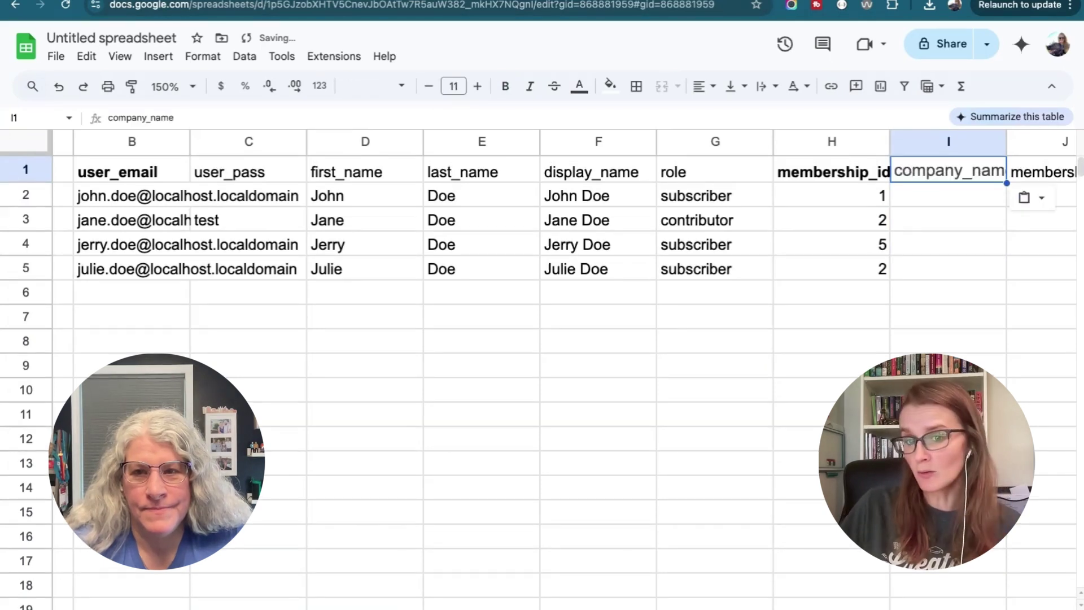
Enter 'Paid Memberships Pro' as John Doe's company and download the sheet as CSV
{"action": "left_click", "coordinate": [919, 198]}
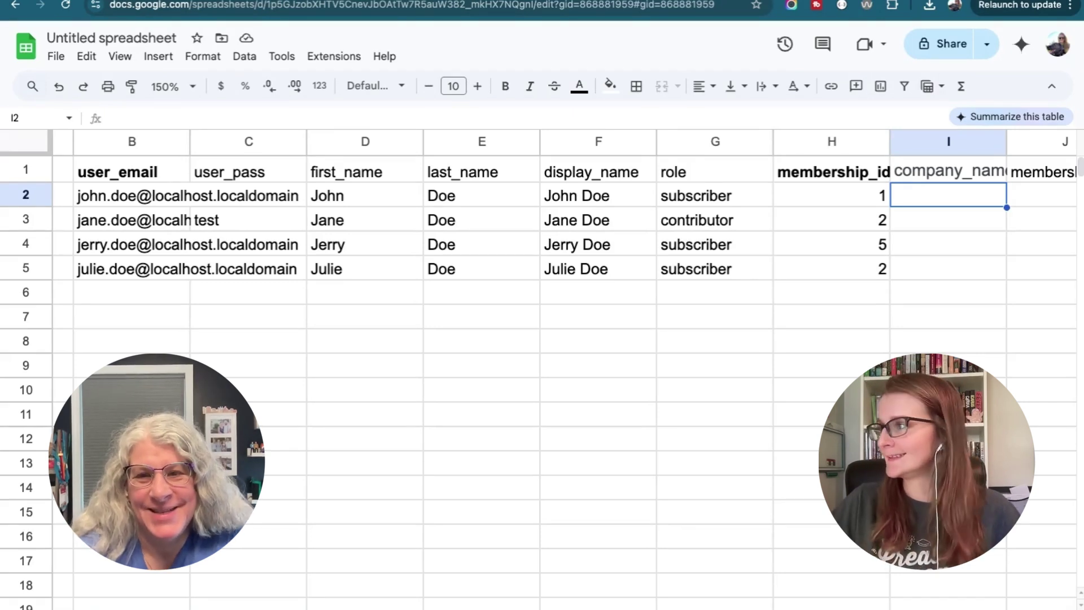
{"action": "type", "text": "Paid Memberships Pro"}
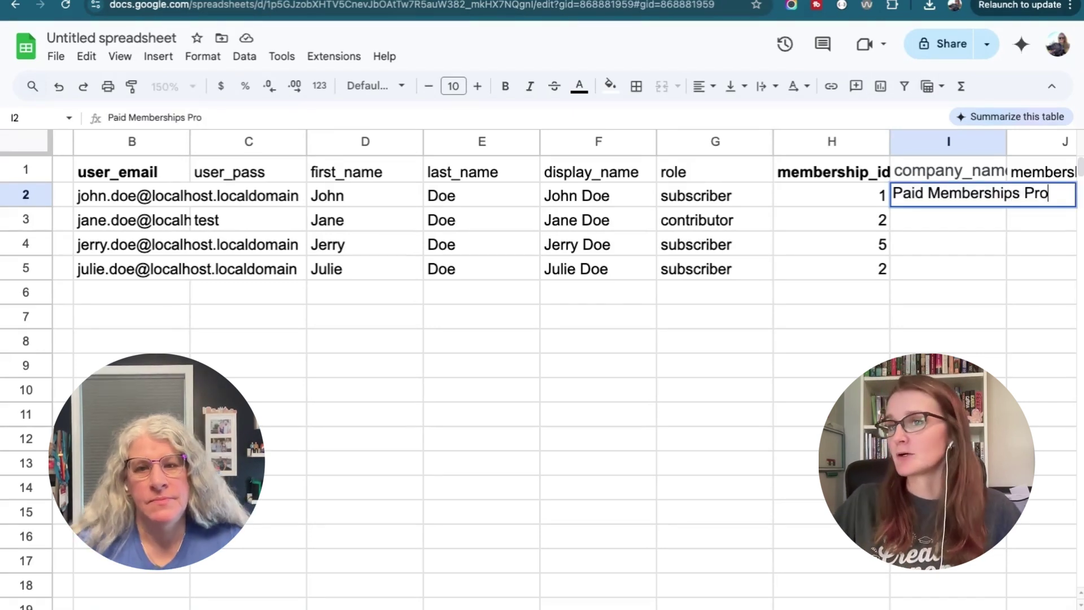
{"action": "key", "text": "Return"}
{"action": "left_click", "coordinate": [969, 204]}
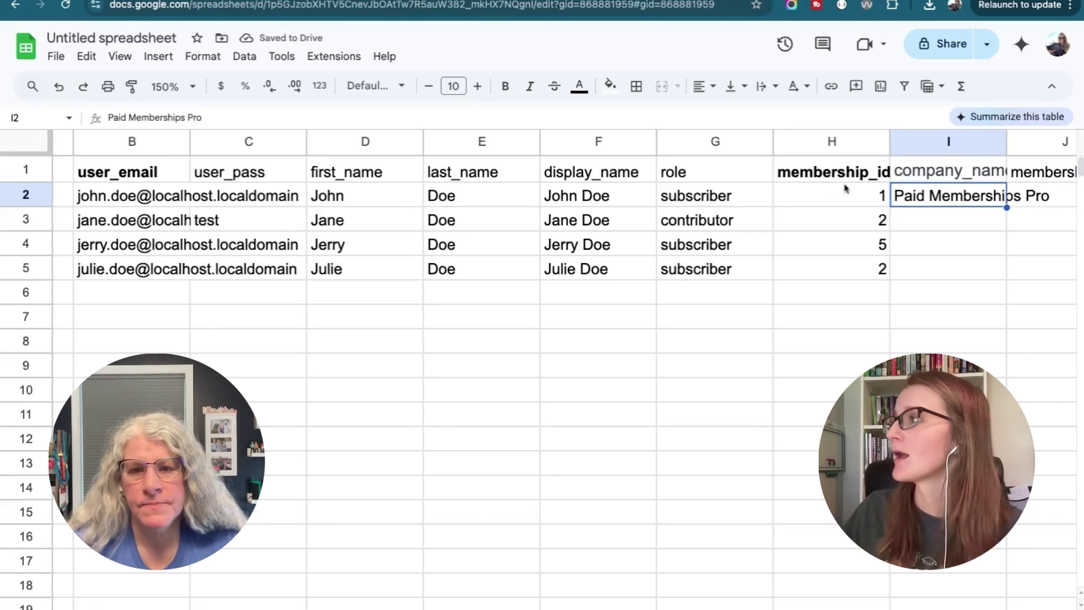
{"action": "left_click", "coordinate": [56, 56]}
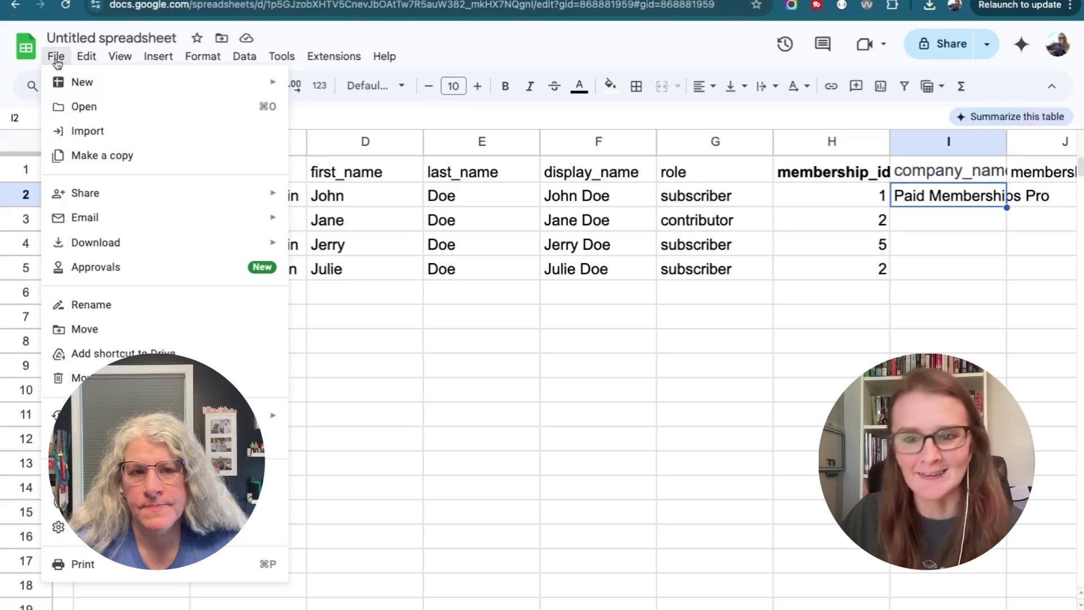
{"action": "mouse_move", "coordinate": [96, 243]}
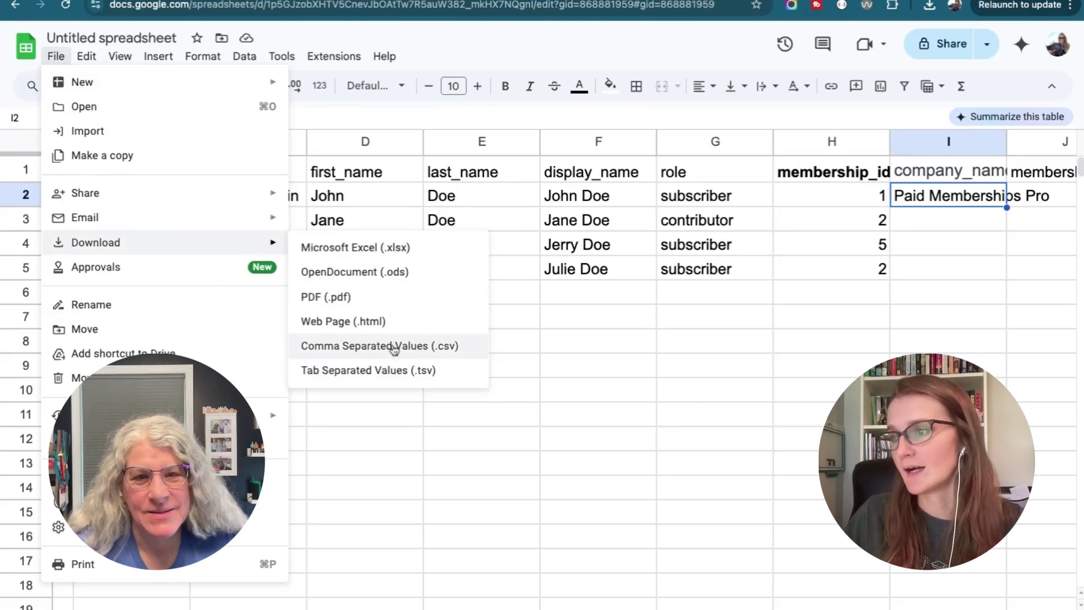
{"action": "left_click", "coordinate": [393, 347]}
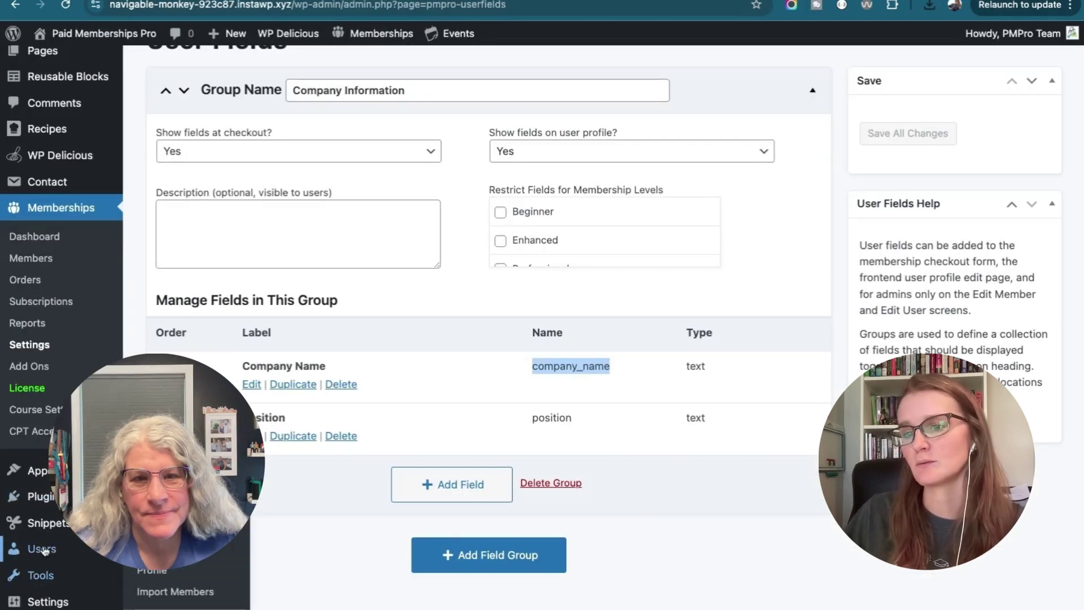
Import the company_name CSV with Update Existing Users enabled
{"action": "left_click", "coordinate": [175, 591]}
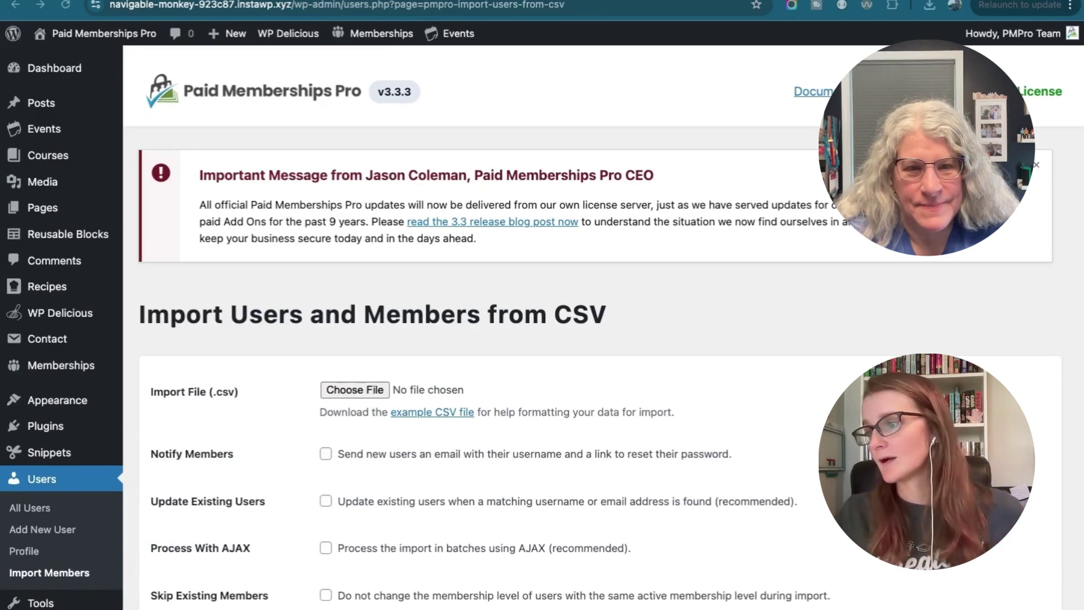
{"action": "left_click", "coordinate": [326, 503]}
{"action": "scroll", "coordinate": [326, 507], "scroll_direction": "down", "scroll_amount": 2}
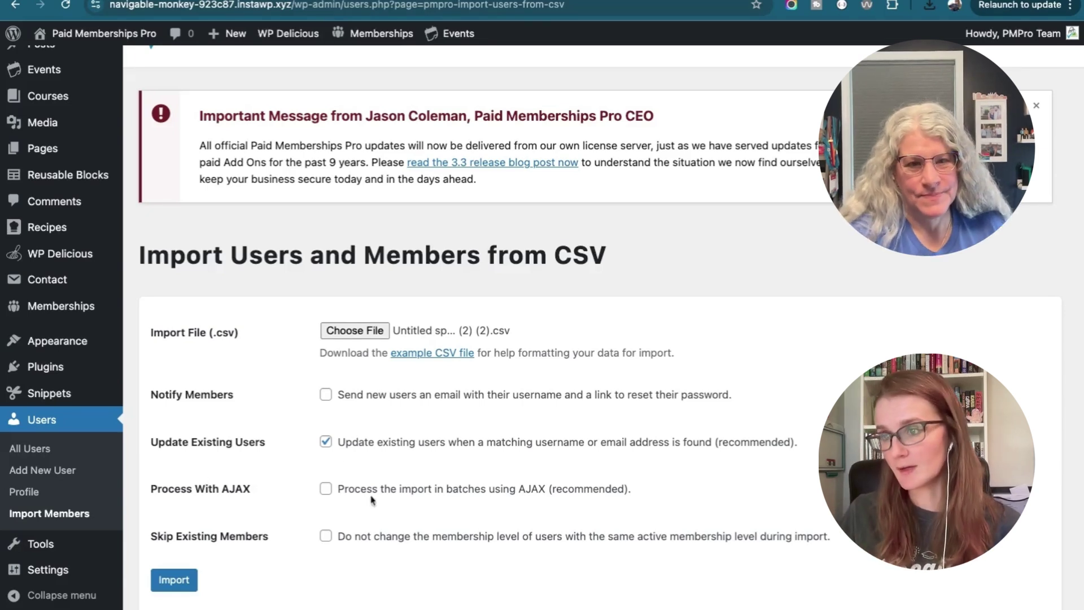
{"action": "left_click", "coordinate": [168, 580]}
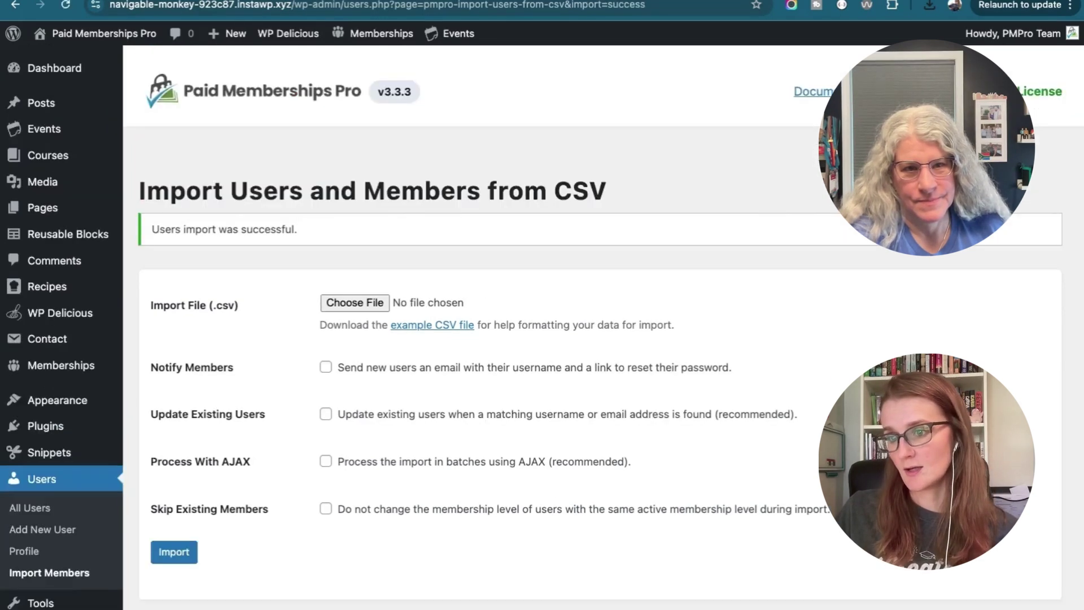
{"action": "mouse_move", "coordinate": [61, 306]}
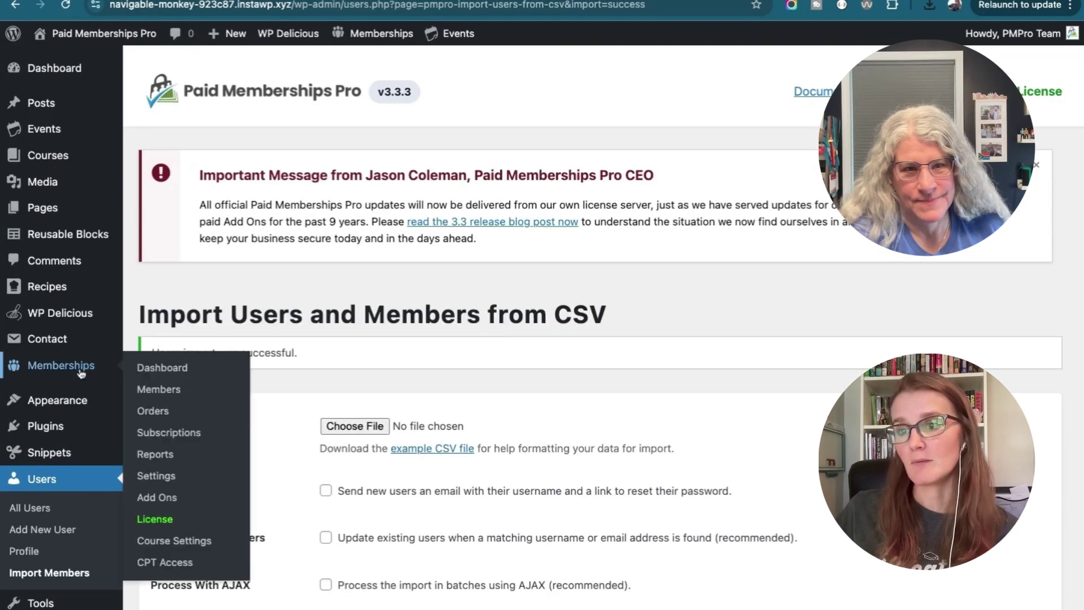
On johndoe's Edit Member page, check Company Name reads 'Paid Memberships Pro' under Company Information
{"action": "left_click", "coordinate": [159, 389]}
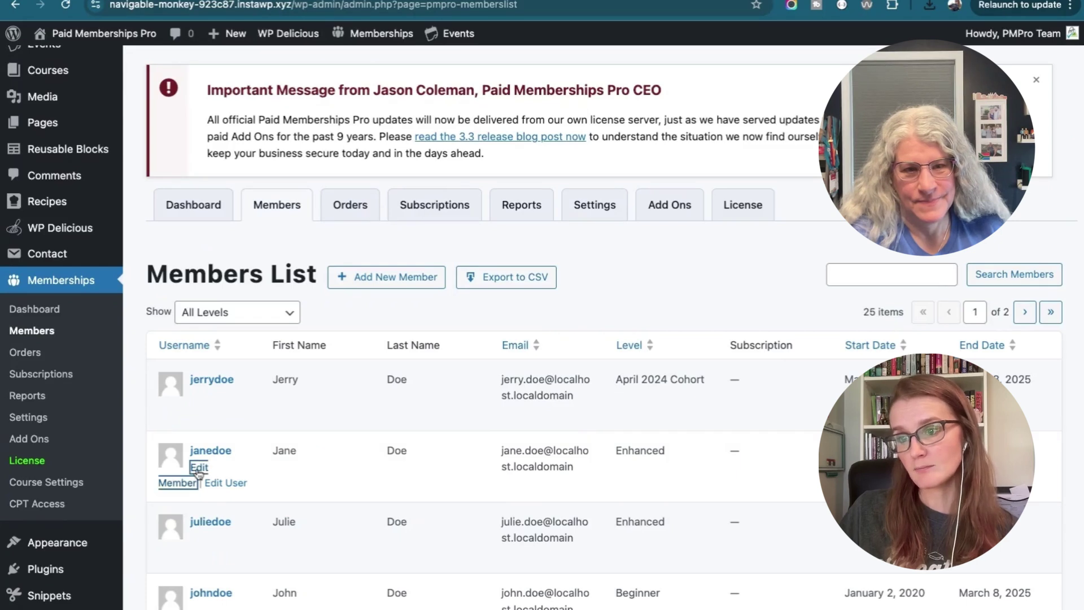
{"action": "left_click", "coordinate": [200, 467]}
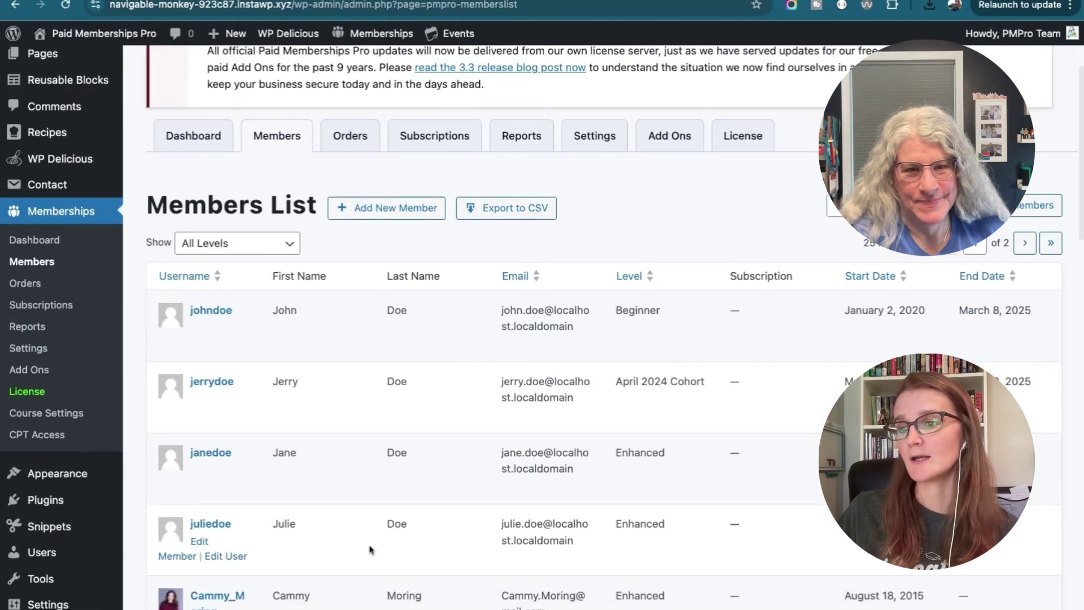
{"action": "scroll", "coordinate": [373, 542], "scroll_direction": "down", "scroll_amount": 3}
{"action": "mouse_move", "coordinate": [474, 279]}
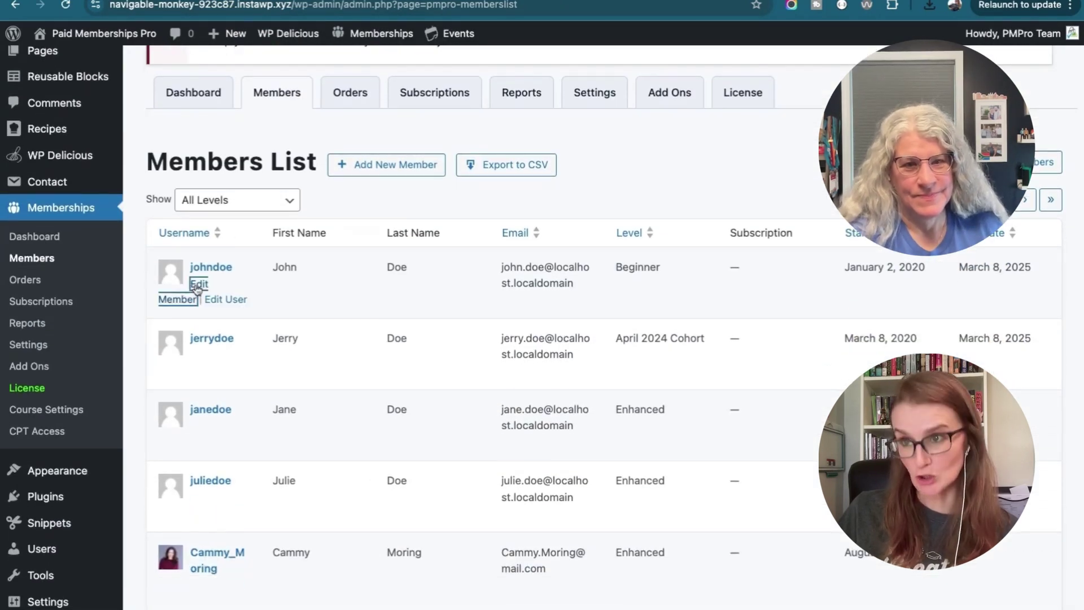
{"action": "left_click", "coordinate": [196, 291]}
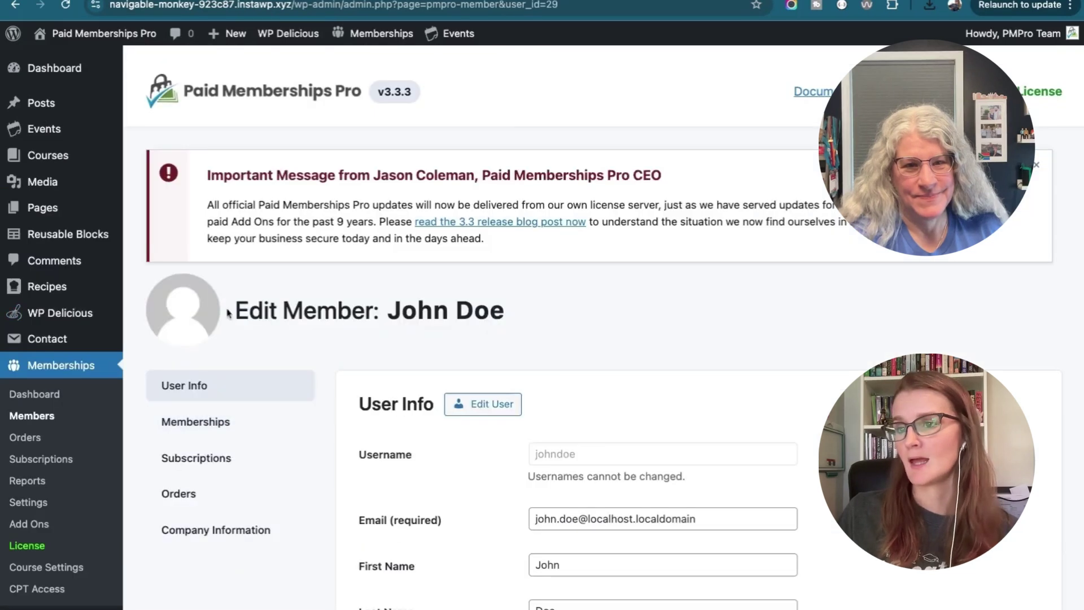
{"action": "left_click", "coordinate": [208, 531]}
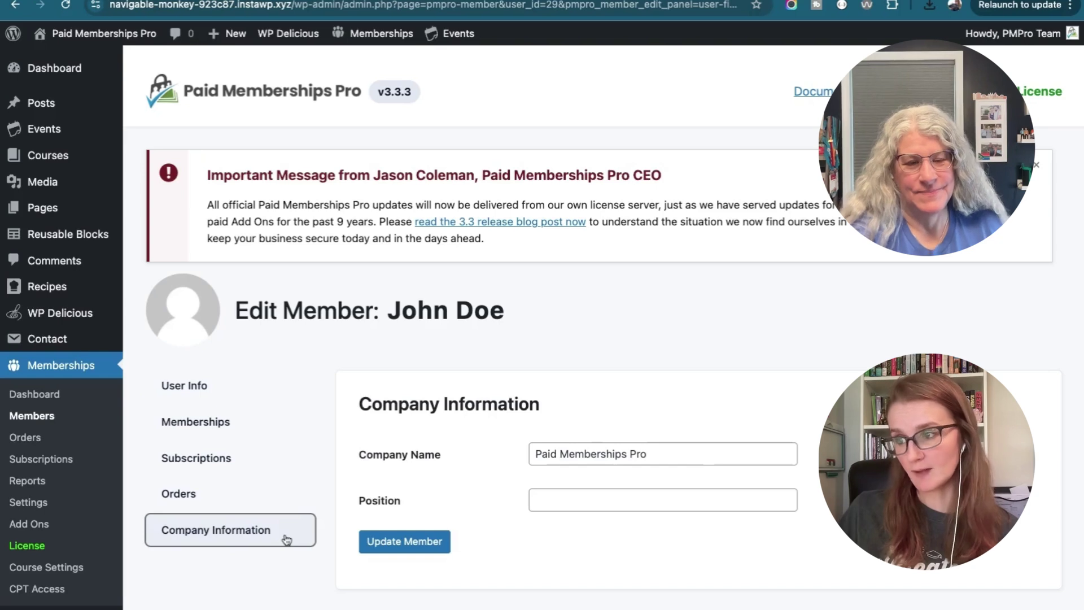
{"action": "scroll", "coordinate": [511, 475], "scroll_direction": "down", "scroll_amount": 1}
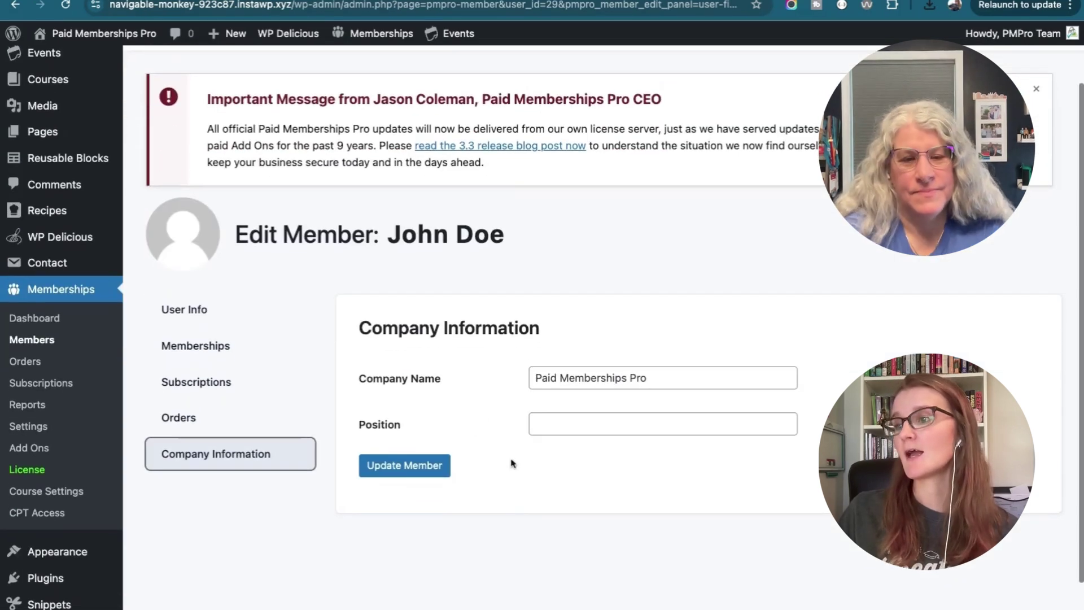
{"action": "triple_click", "coordinate": [536, 378]}
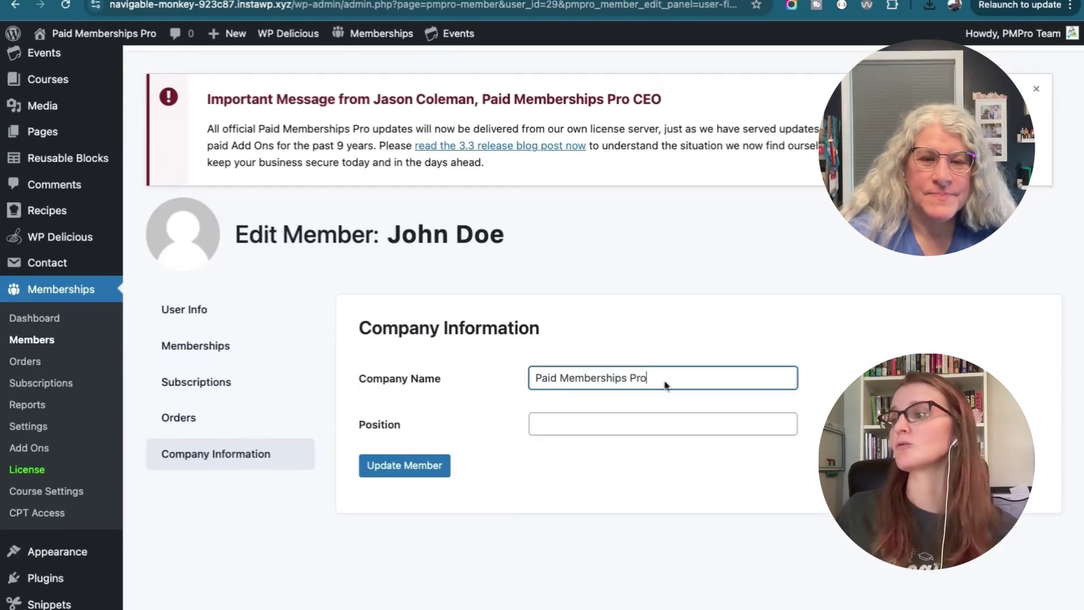
{"action": "left_click", "coordinate": [654, 408]}
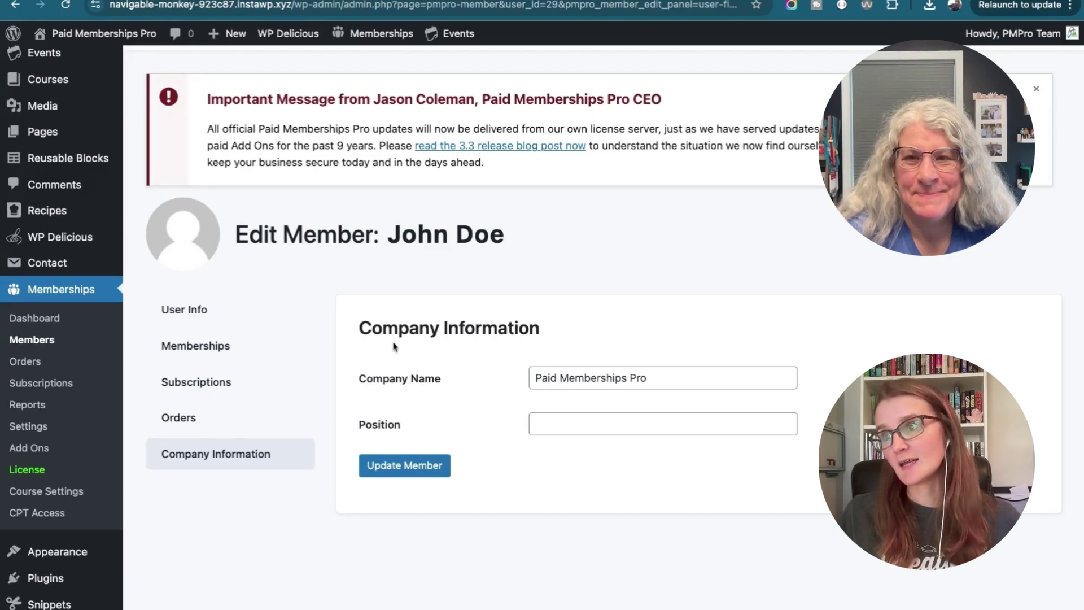
{"action": "scroll", "coordinate": [394, 345], "scroll_direction": "up", "scroll_amount": 3}
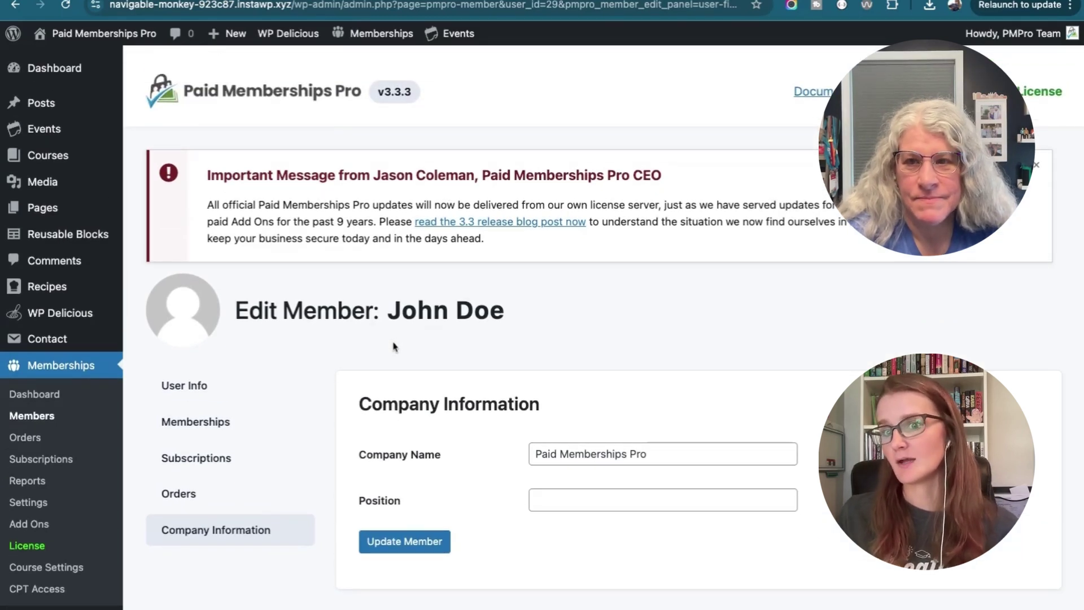